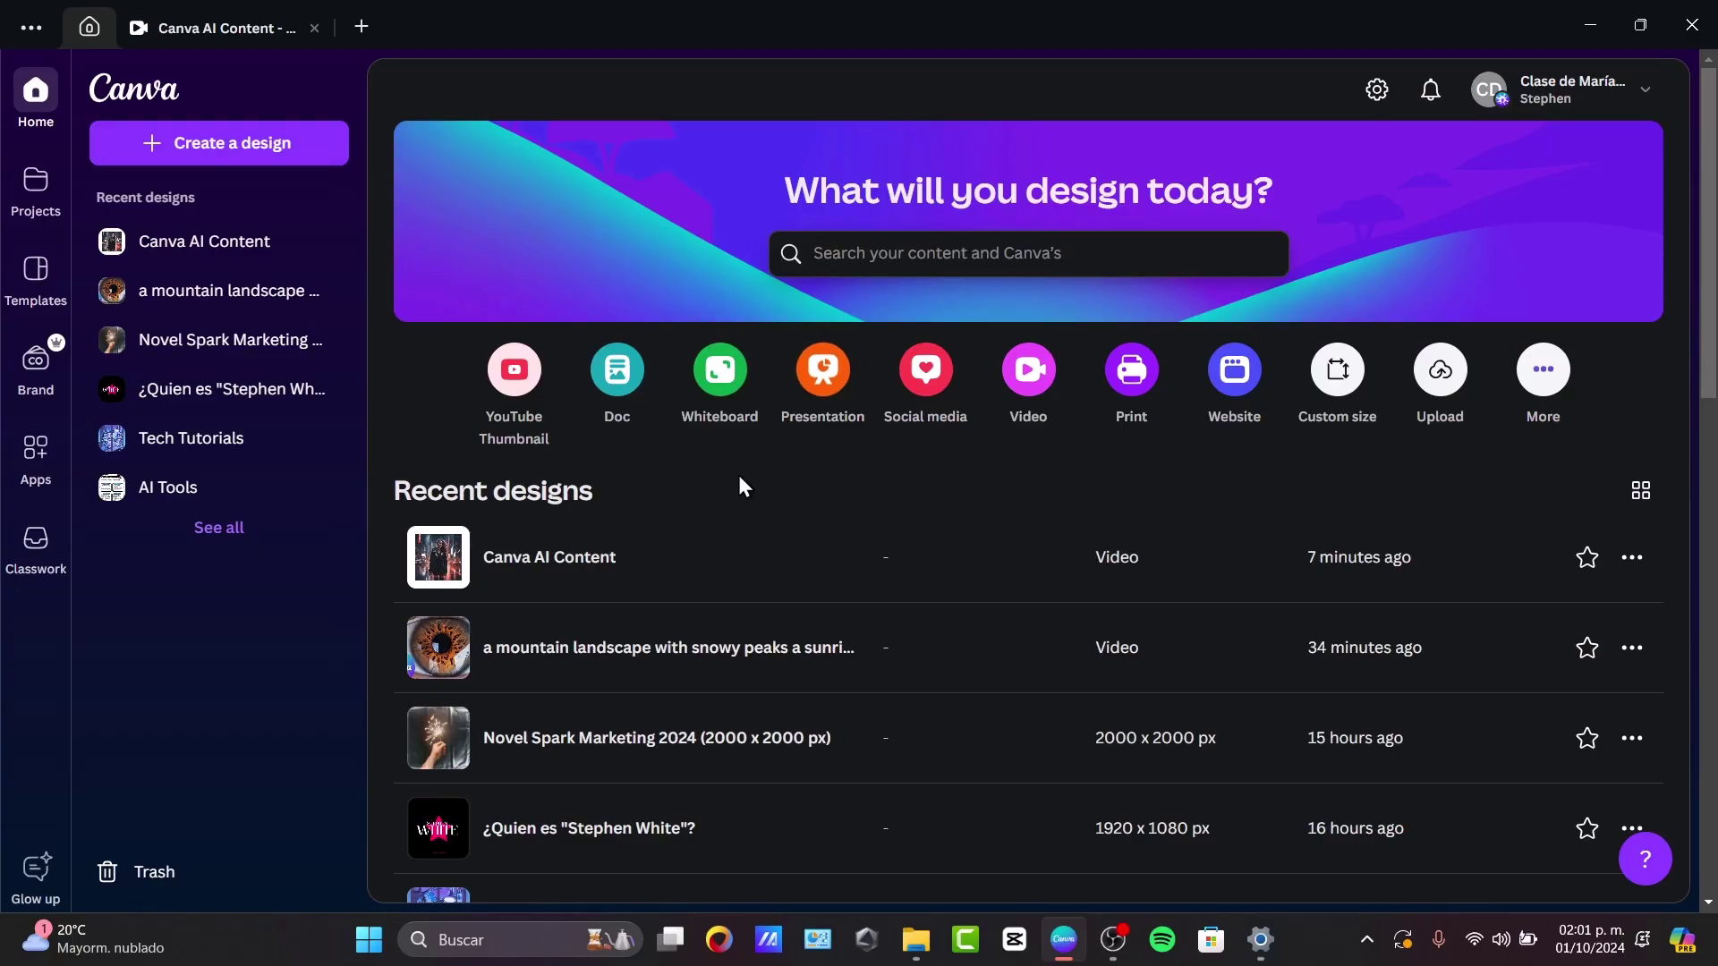
# Open a new browser window and go to canva.com.
pyautogui.moveTo(1060, 955)
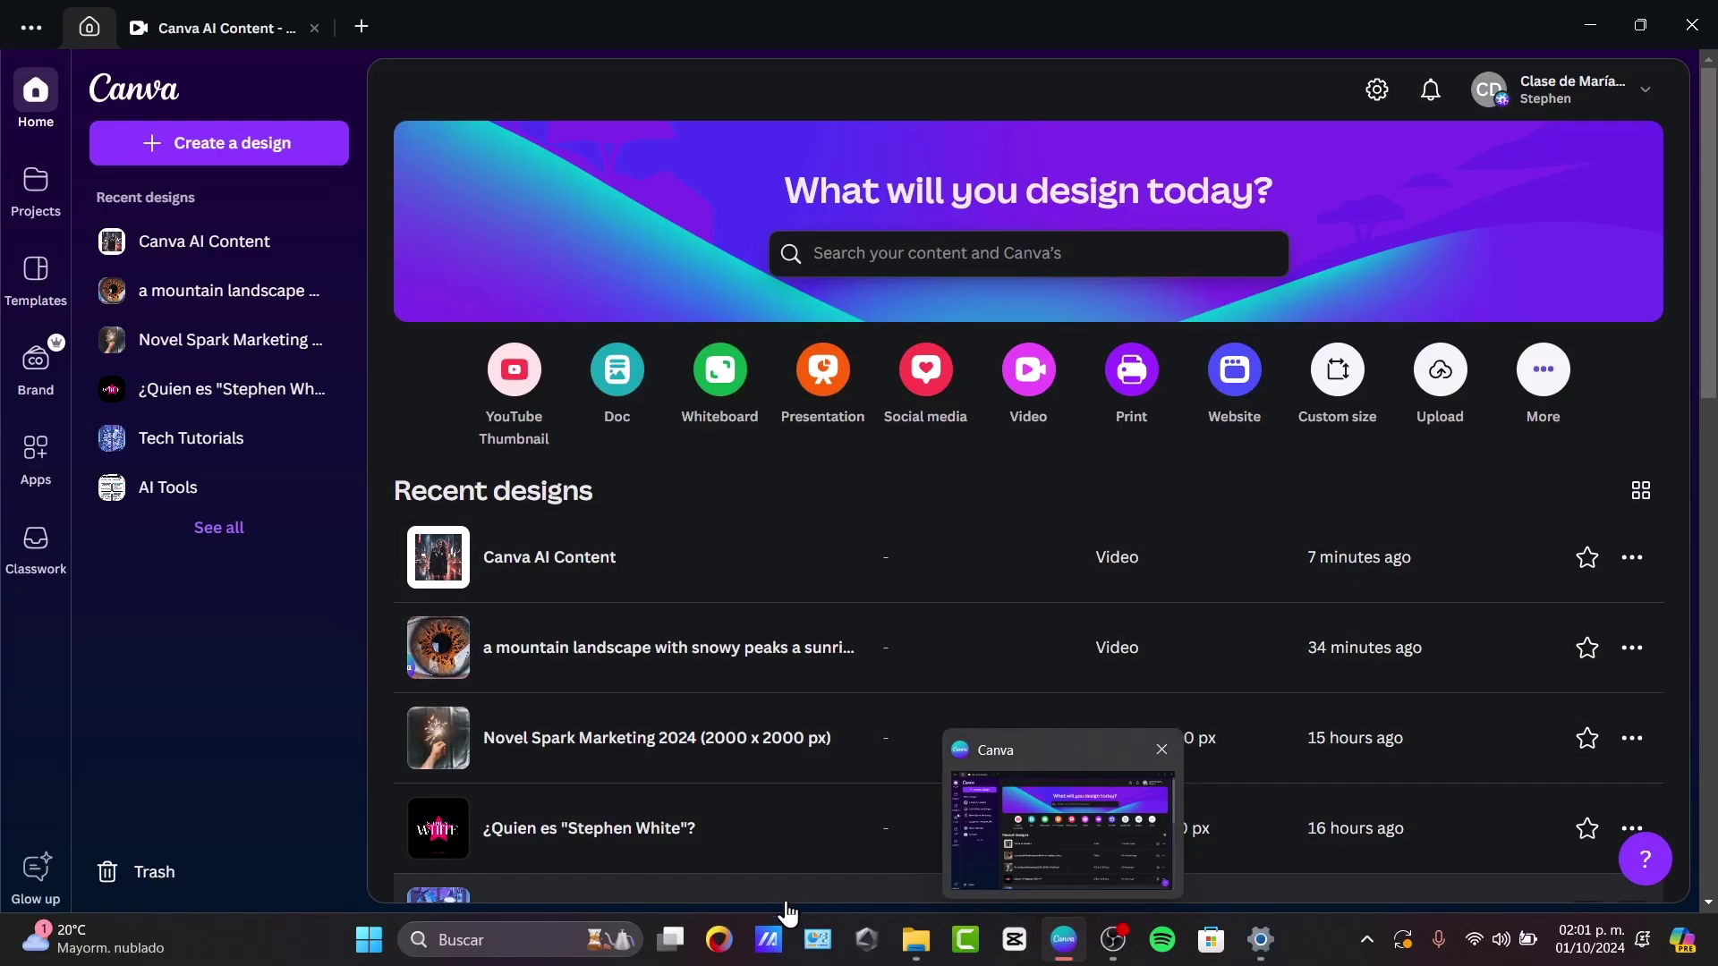
pyautogui.click(719, 938)
pyautogui.write('canva')
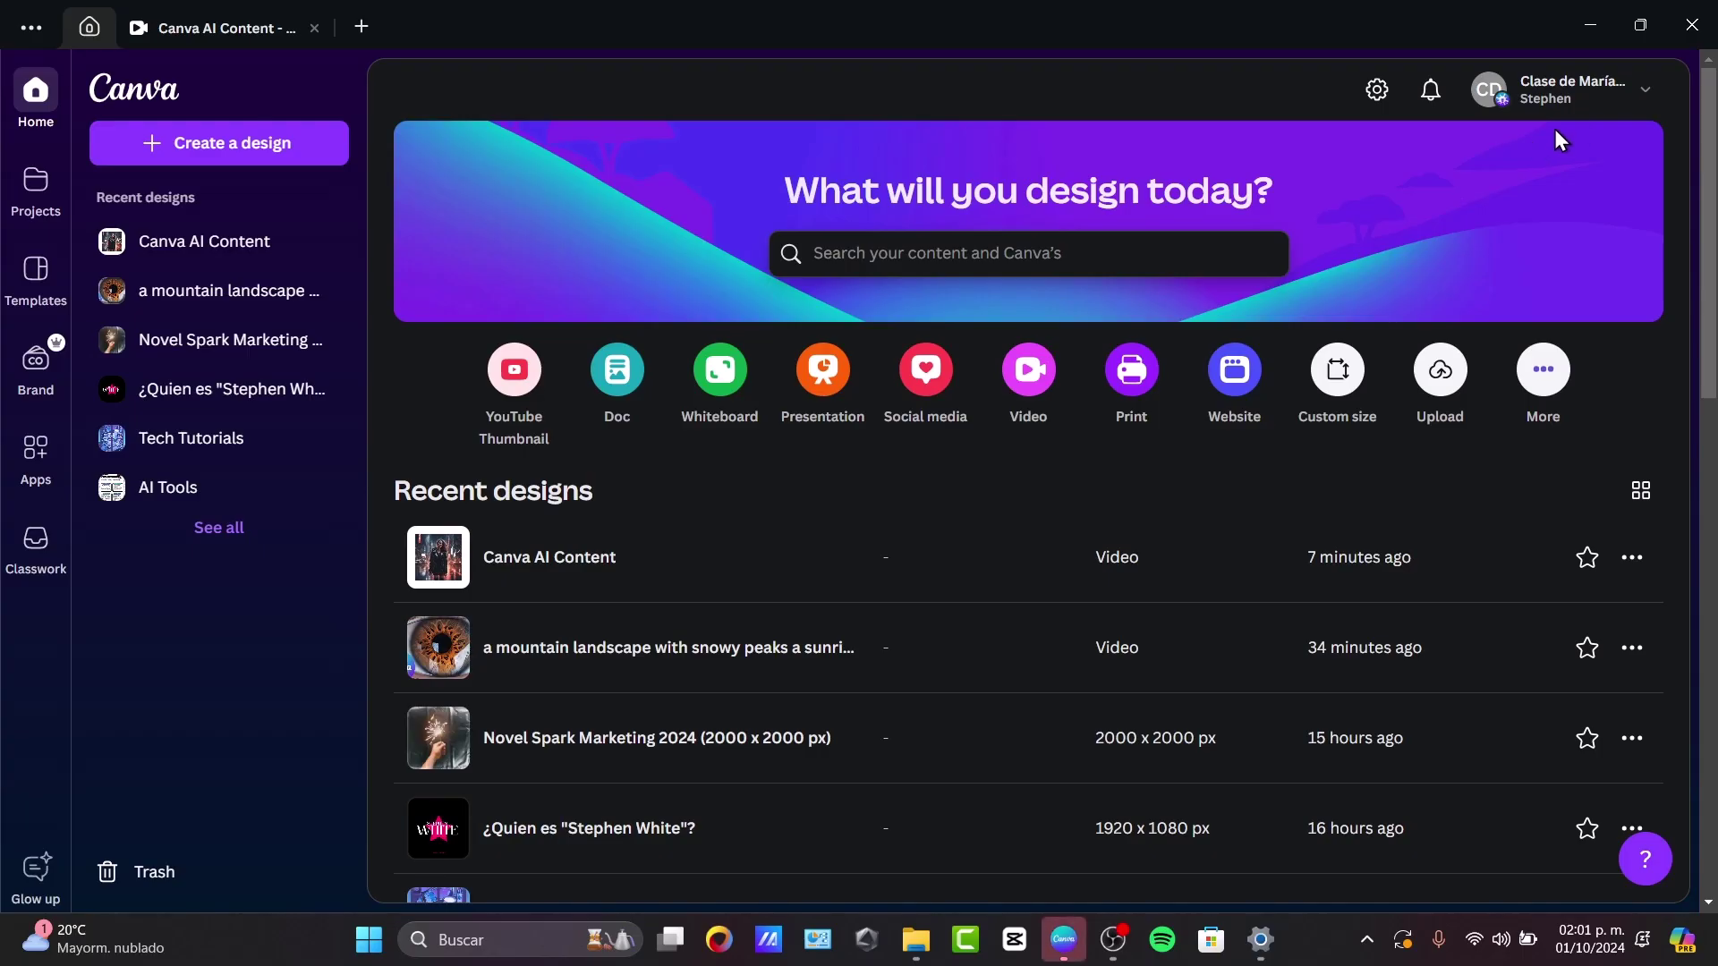
# Check the account menu, close the stray Untitled design tab, and return to Canva Home.
pyautogui.click(1610, 103)
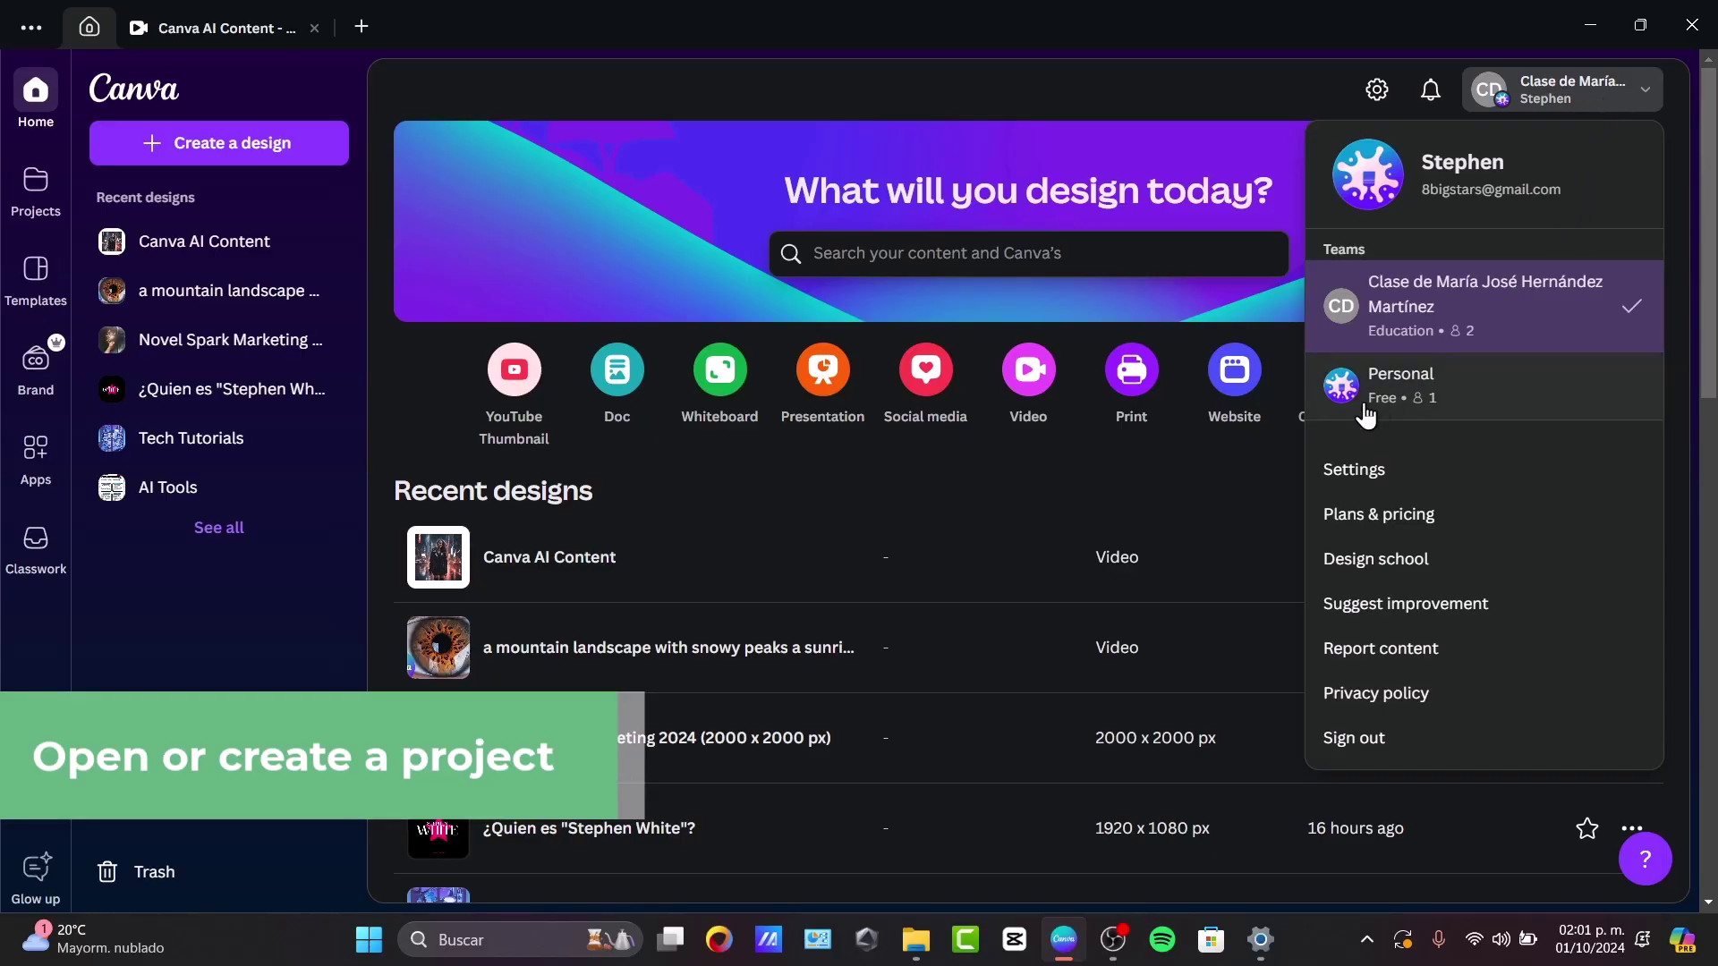
pyautogui.click(1235, 371)
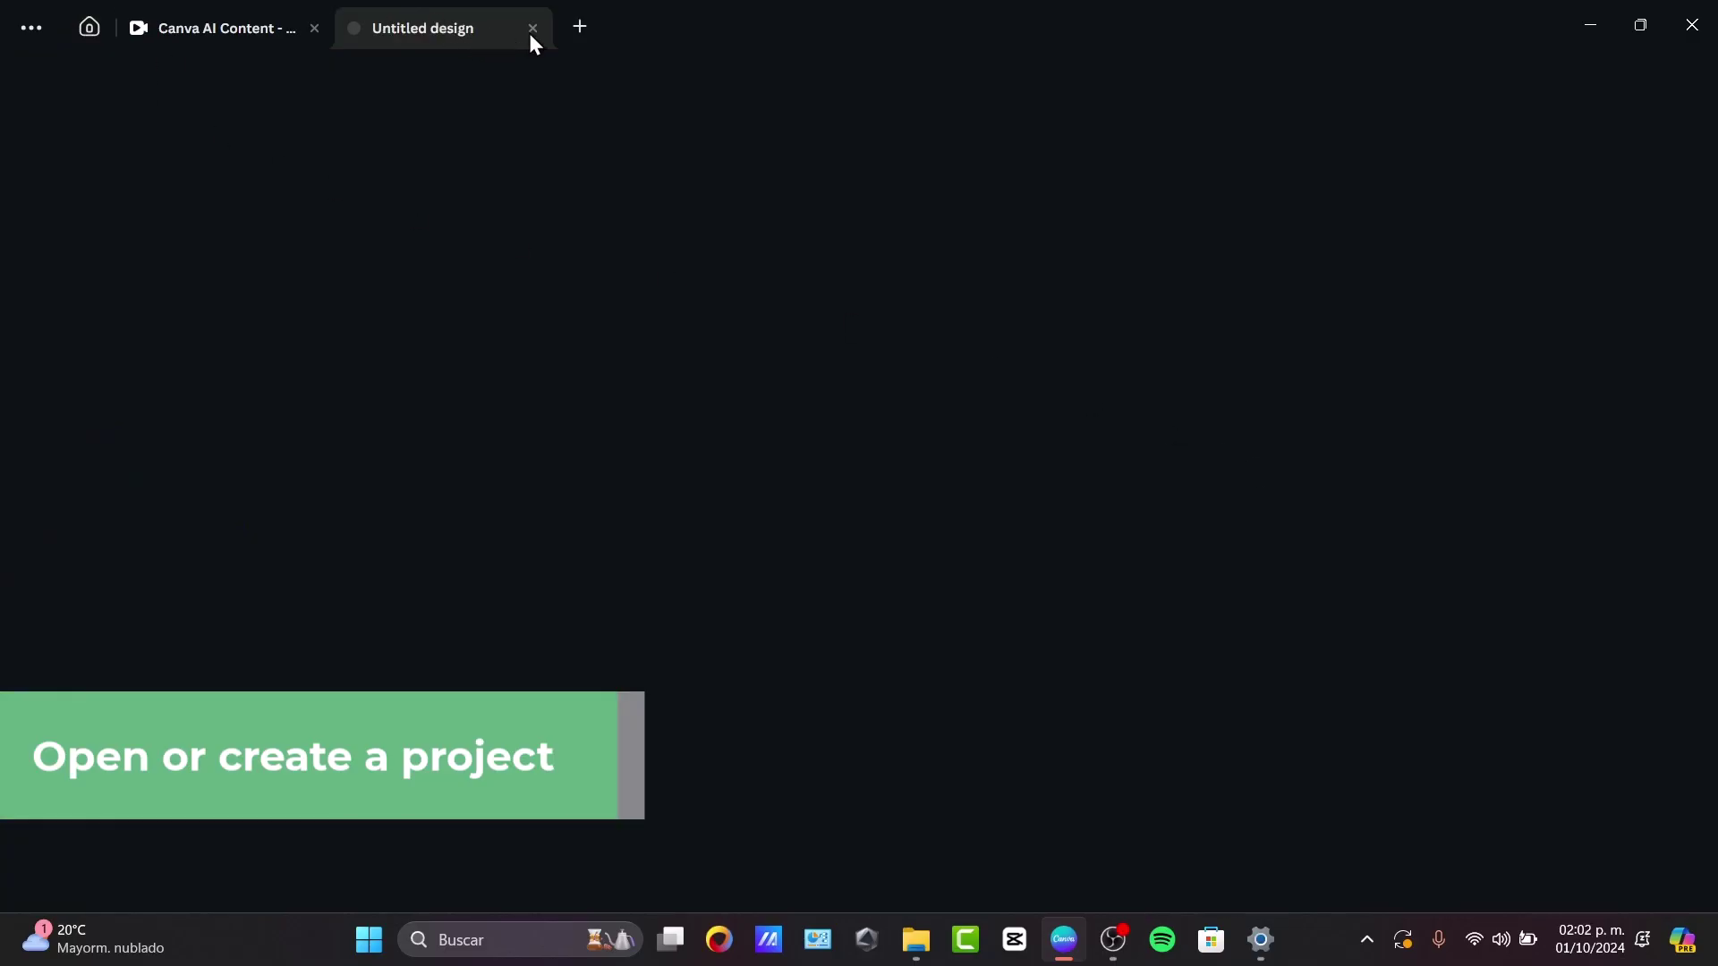
pyautogui.click(533, 30)
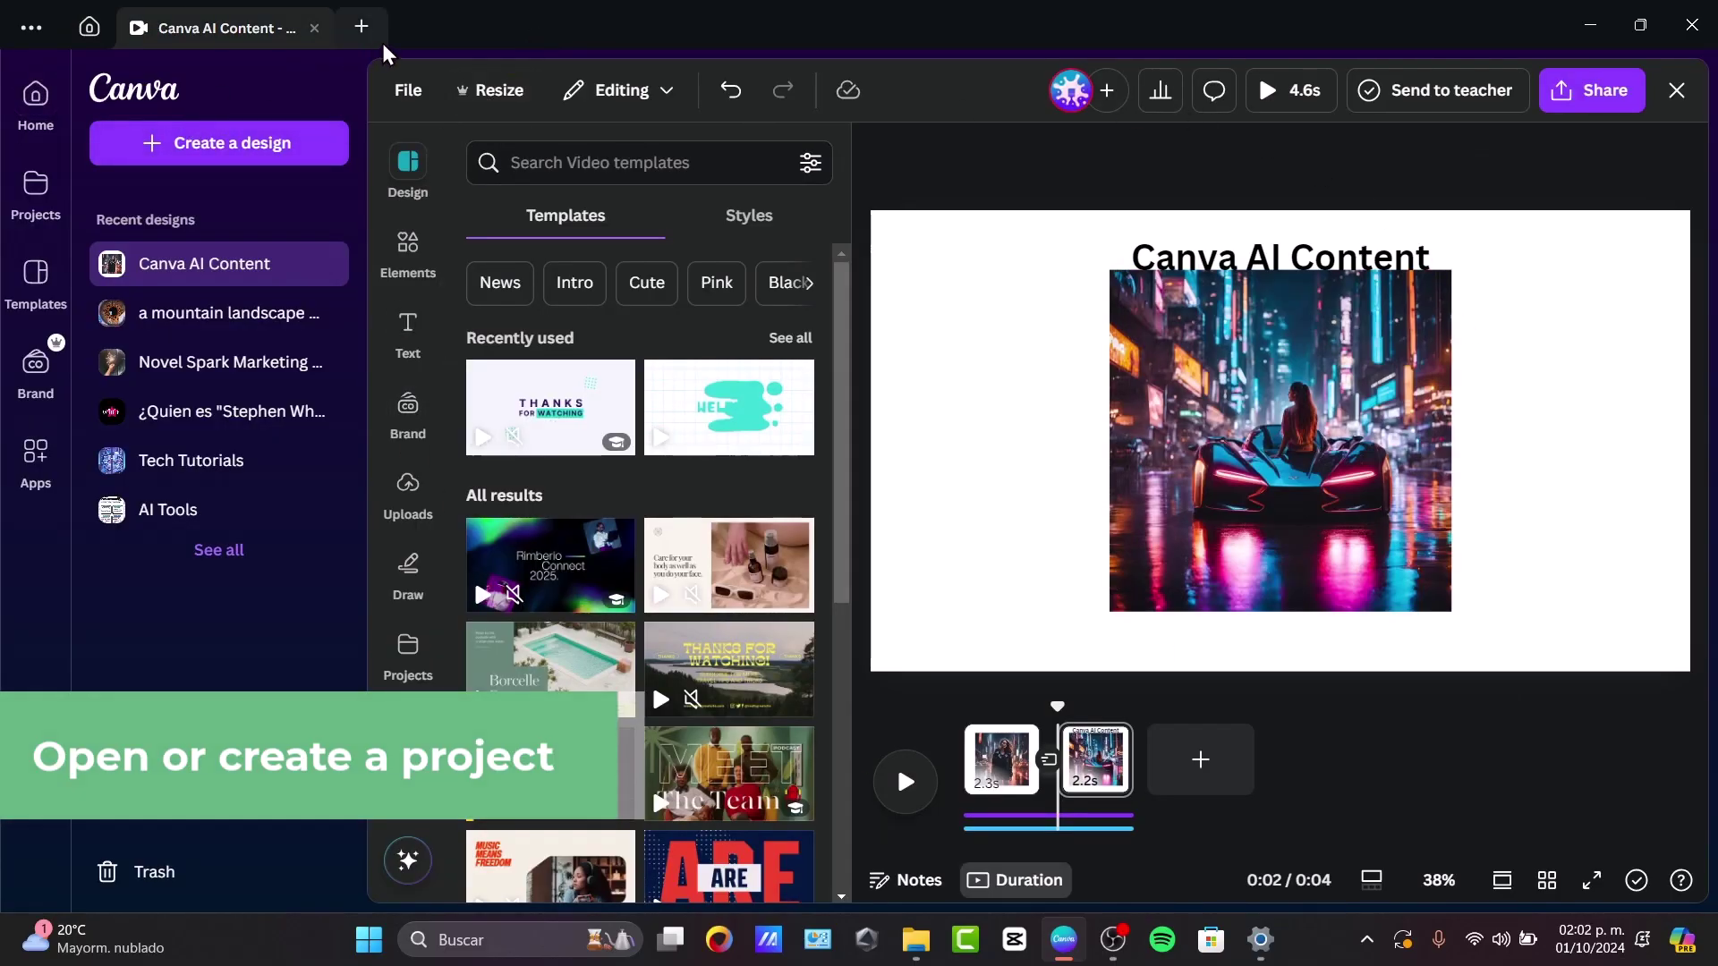
pyautogui.click(34, 92)
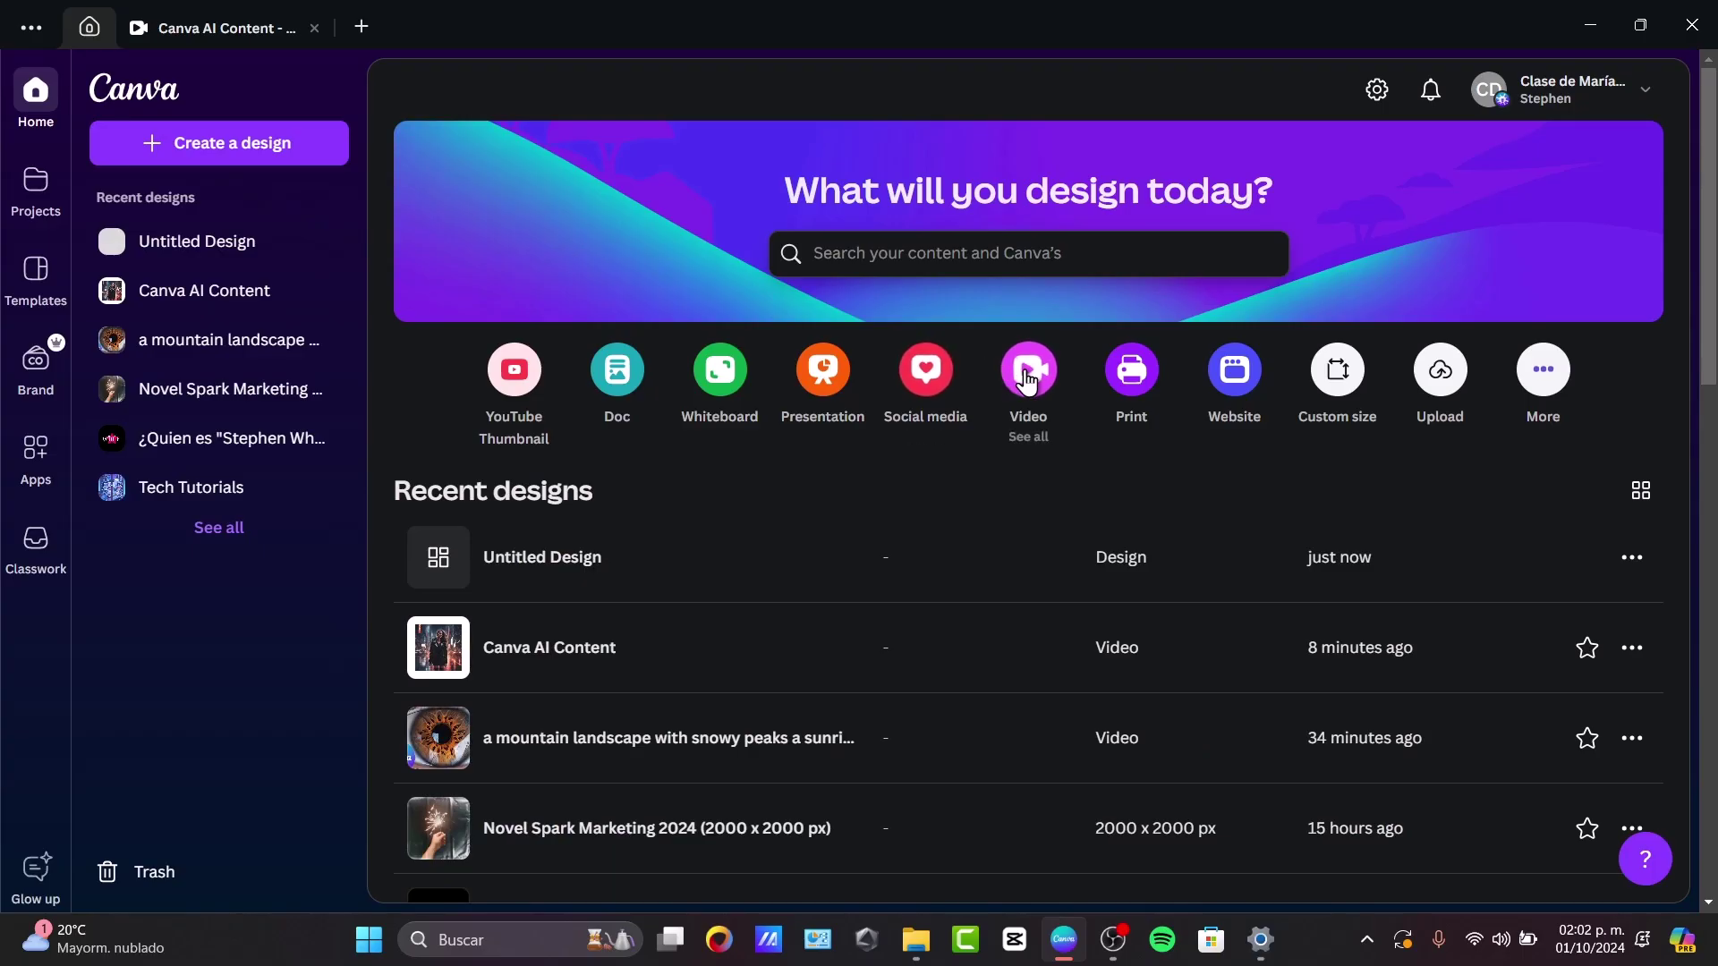
# In Create a design, browse the Videos formats and search for 'youtube video'.
pyautogui.click(273, 156)
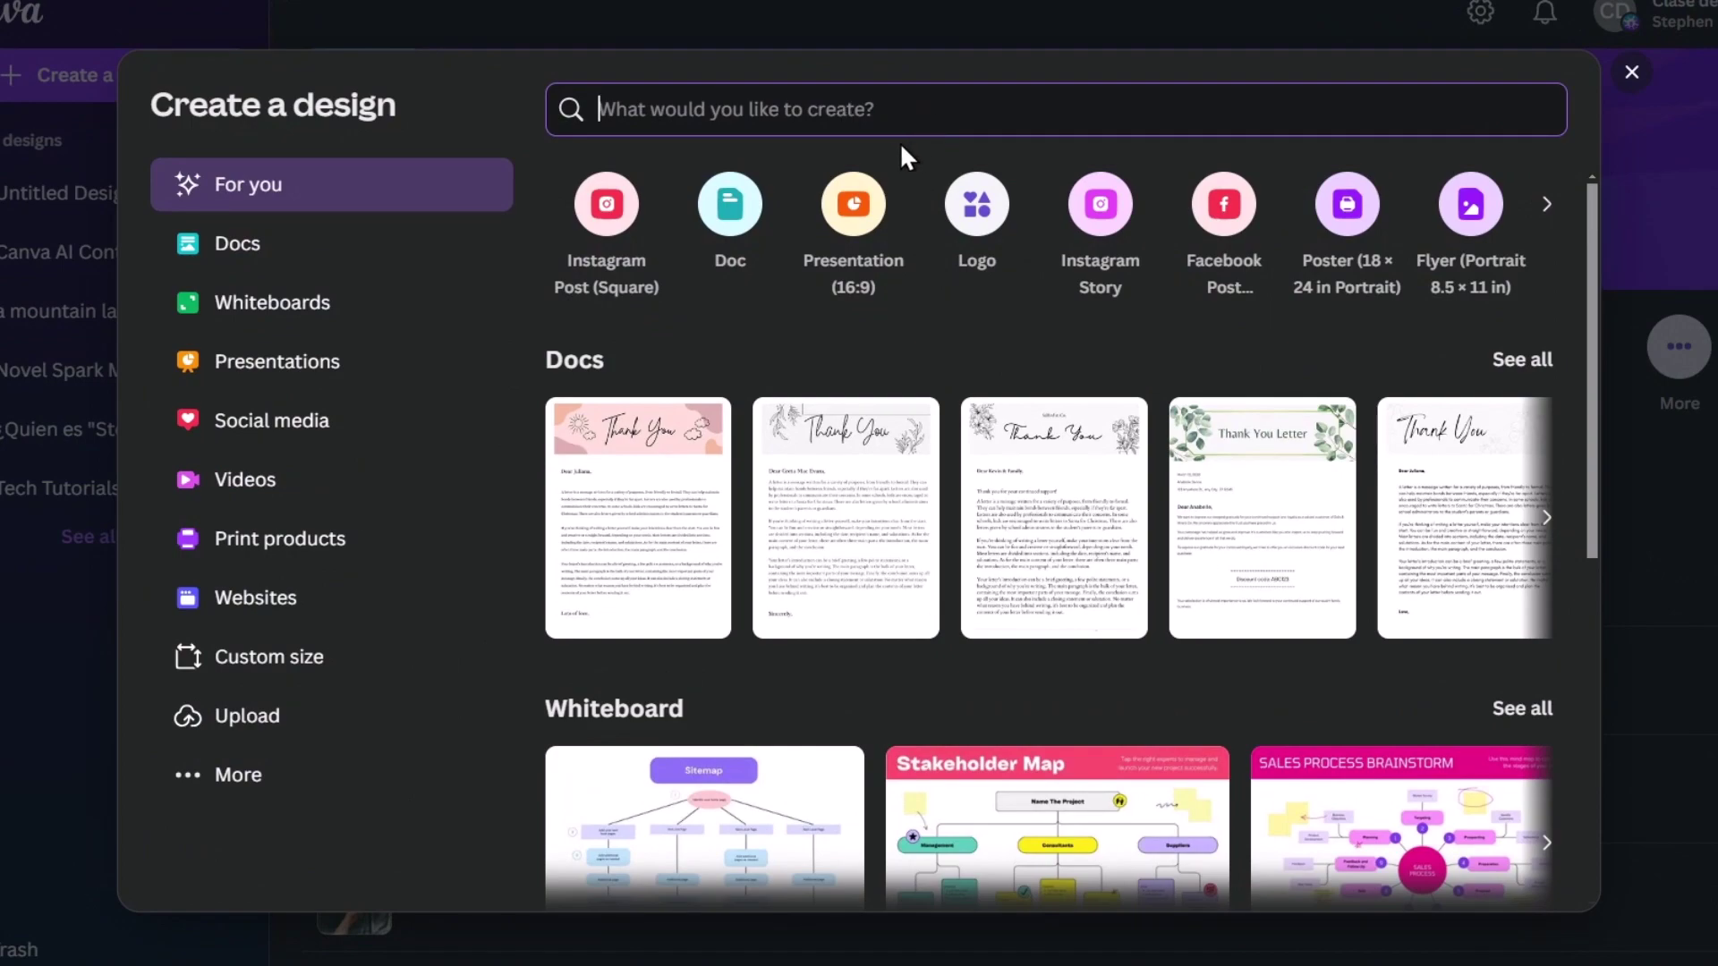
pyautogui.click(255, 481)
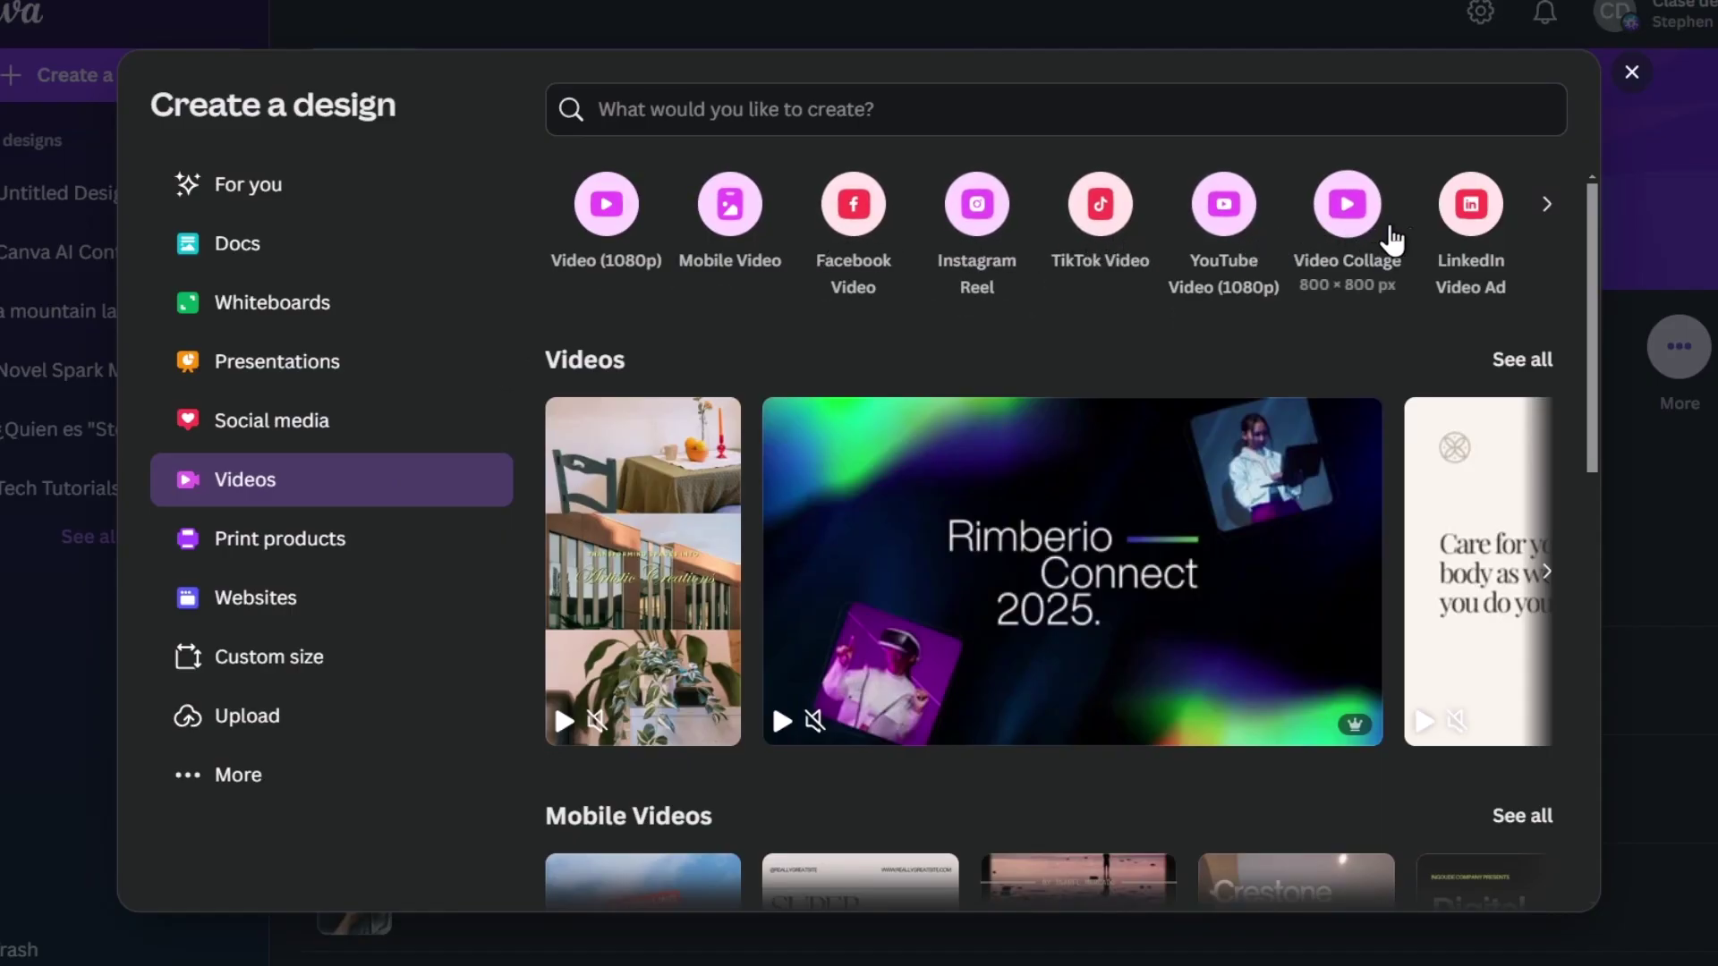
pyautogui.scroll(-1, 1599, 345)
pyautogui.moveTo(1597, 340); pyautogui.dragTo(1673, 240)
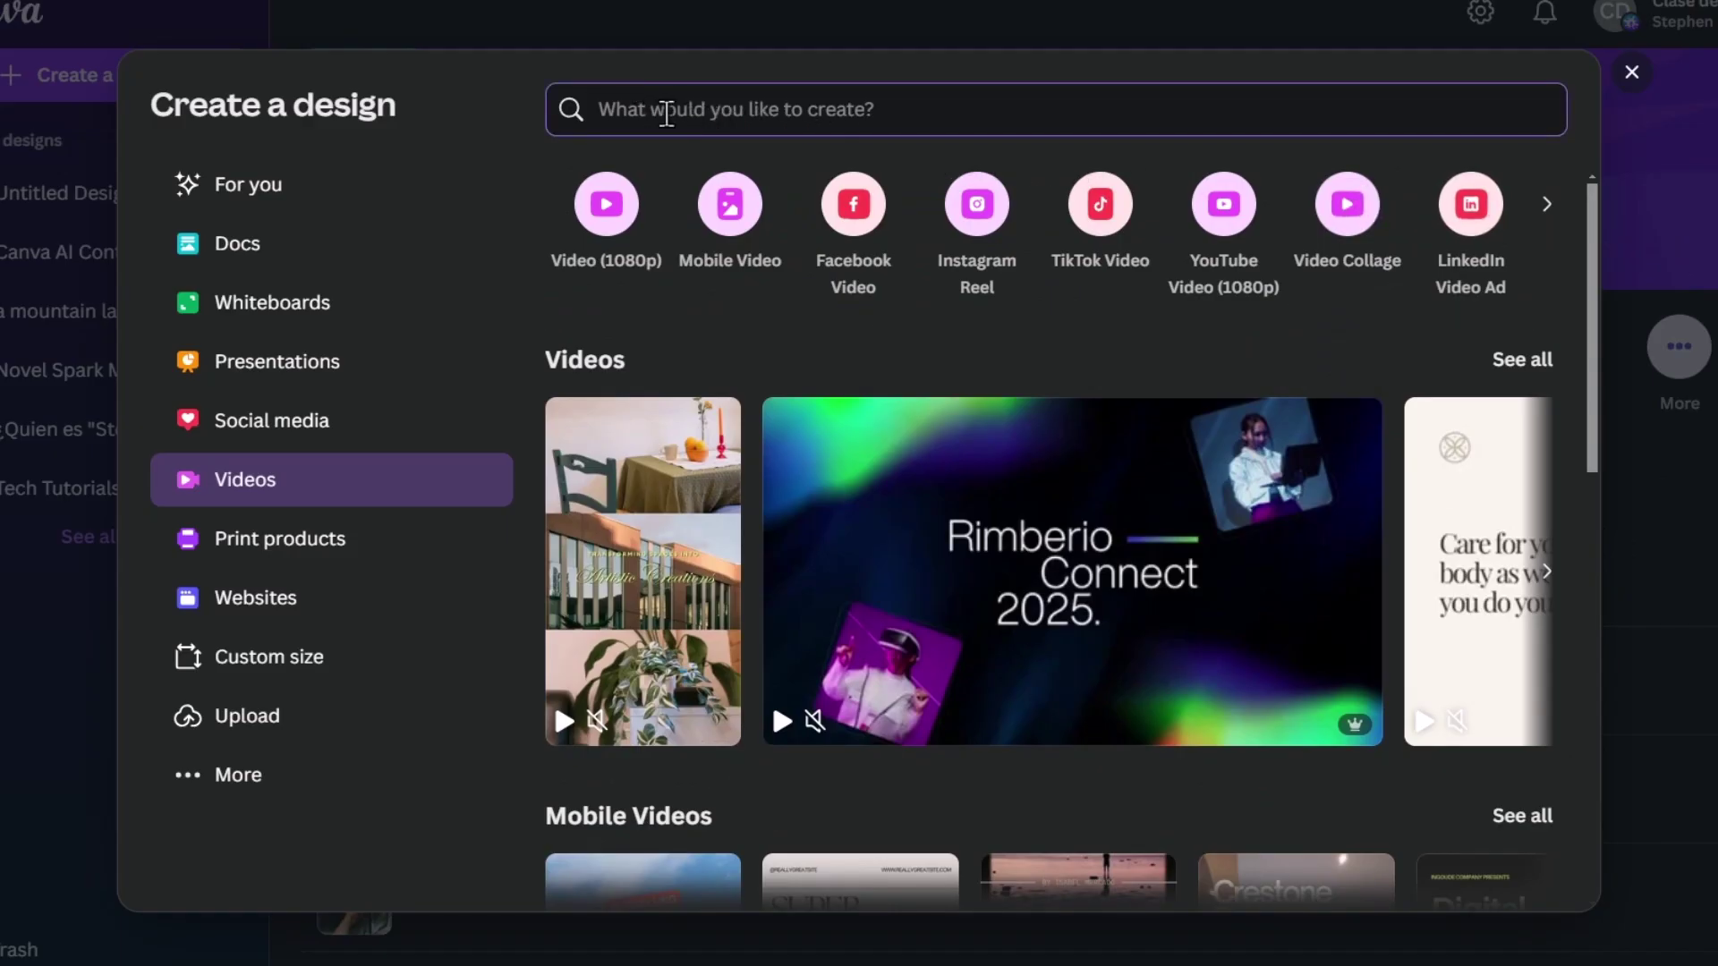
pyautogui.click(666, 115)
pyautogui.write('youtub')
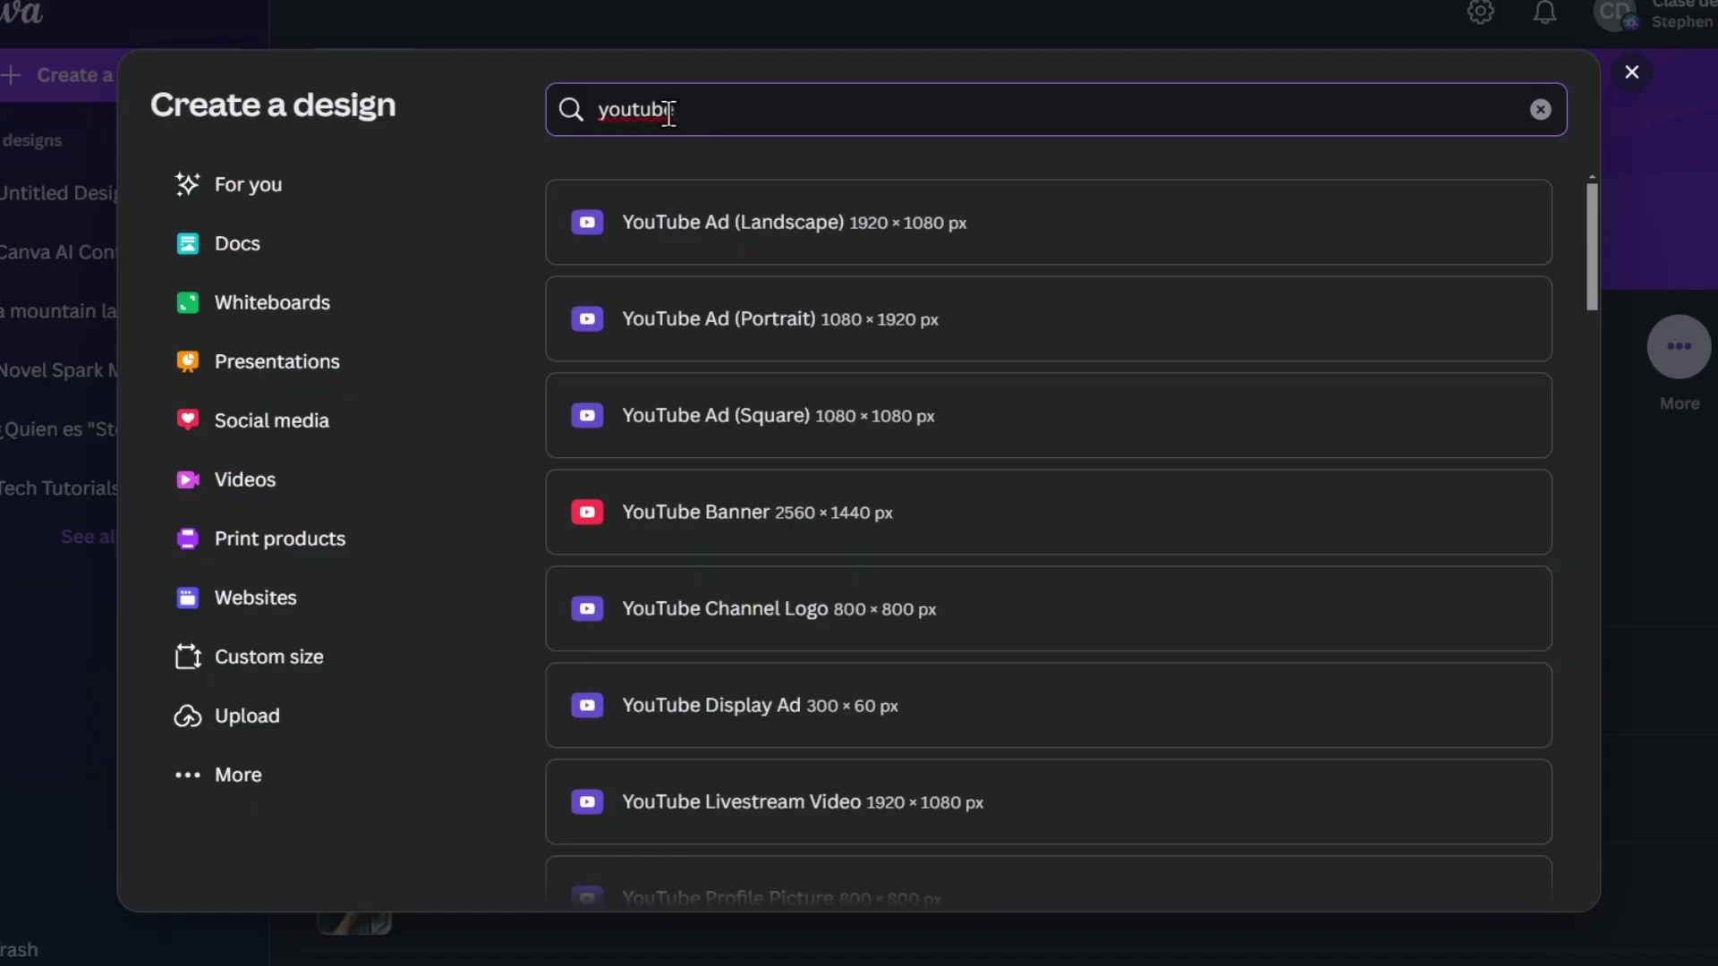
pyautogui.write('e vide')
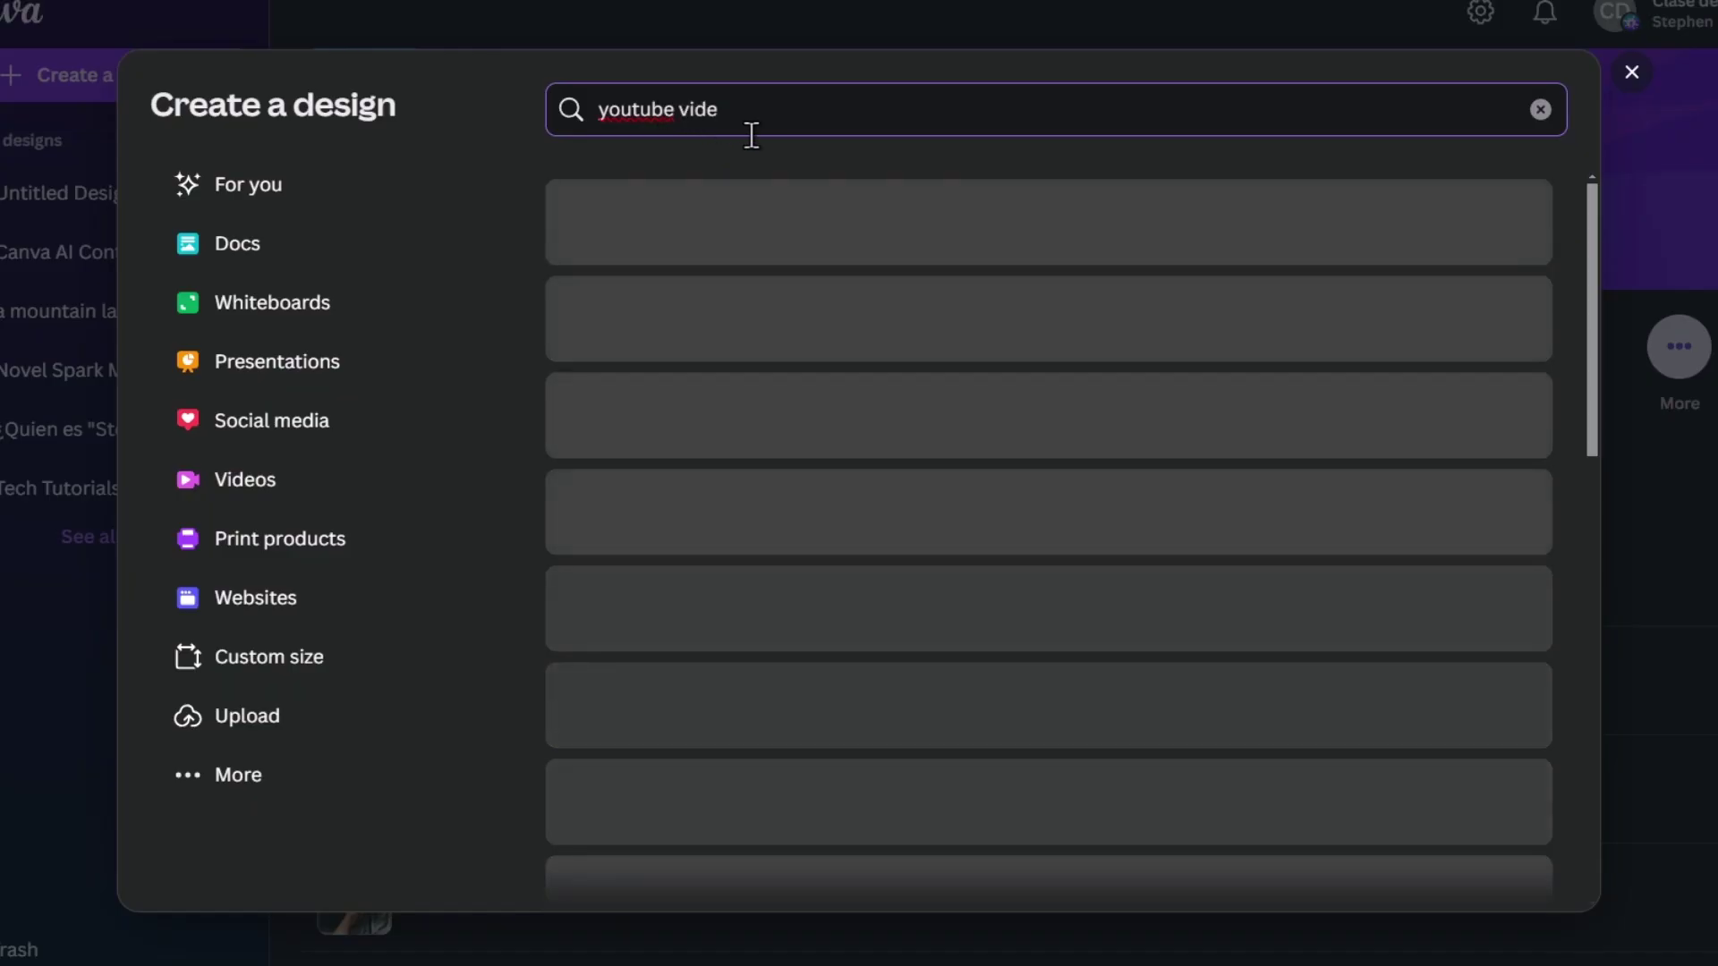
pyautogui.write('o')
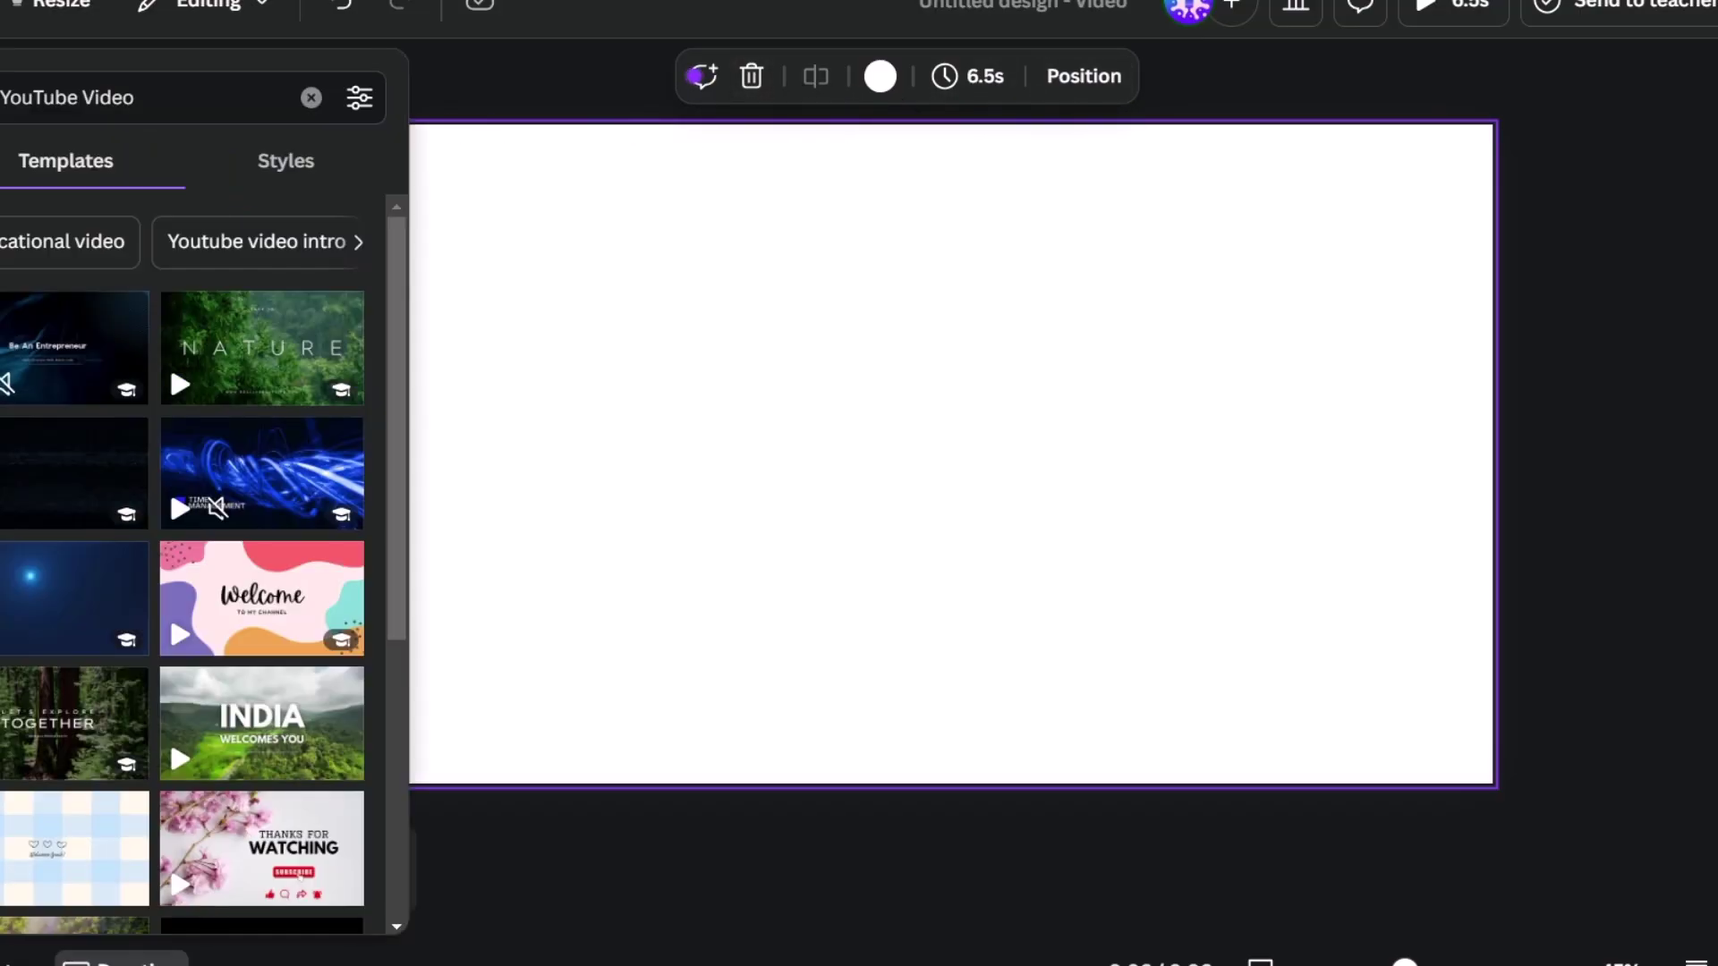
# Glance at the Elements and Uploads tabs, then close the templates panel to reveal the blank video page.
pyautogui.click(5, 179)
pyautogui.click(5, 251)
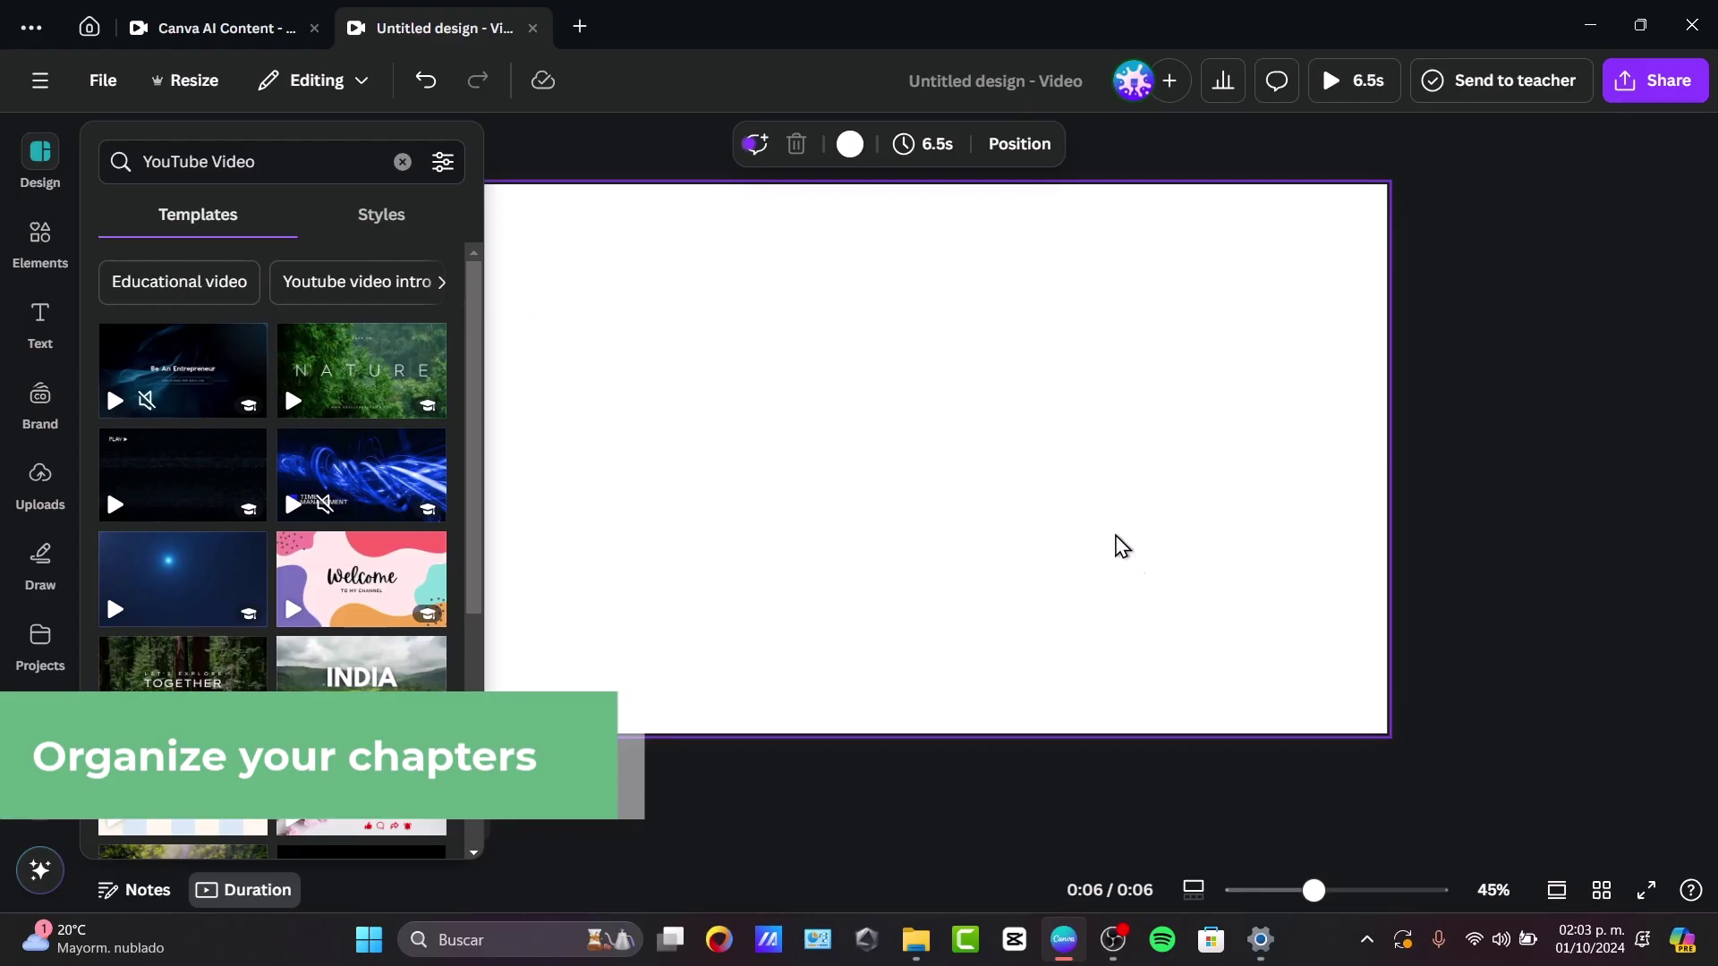
pyautogui.click(1121, 546)
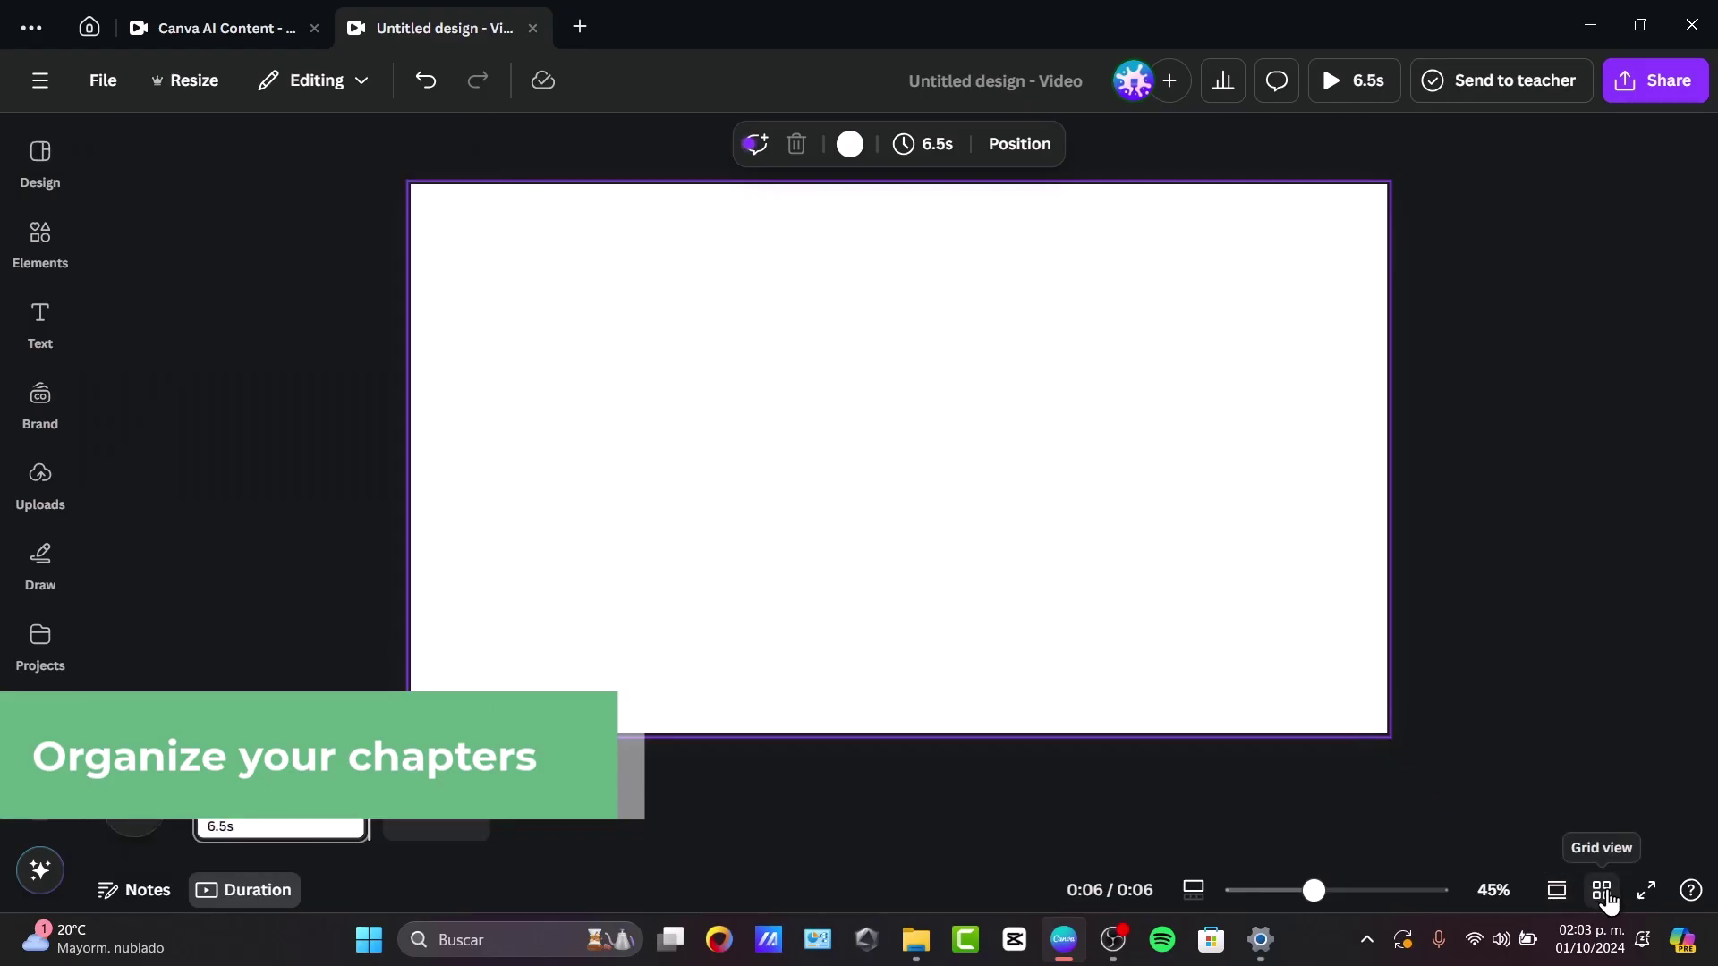
# In Grid view, add pages titled INTRO, CONTENT and THANKS FOR WATCHING, then open INTRO.
pyautogui.click(1602, 891)
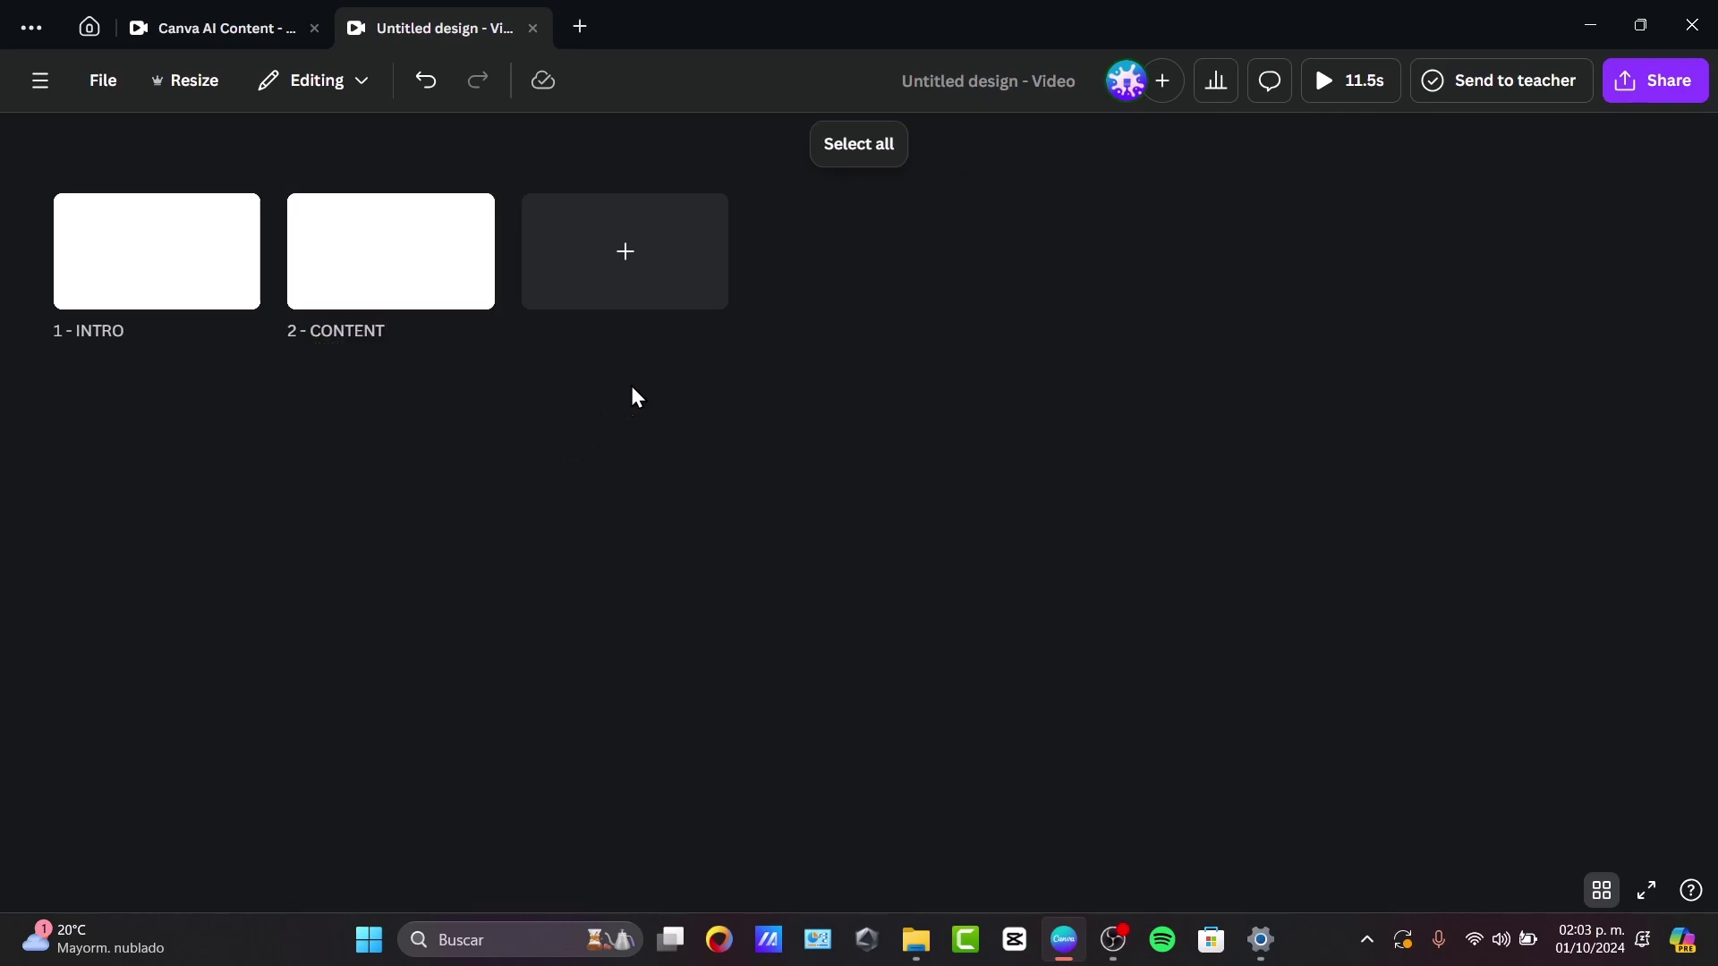
pyautogui.click(631, 272)
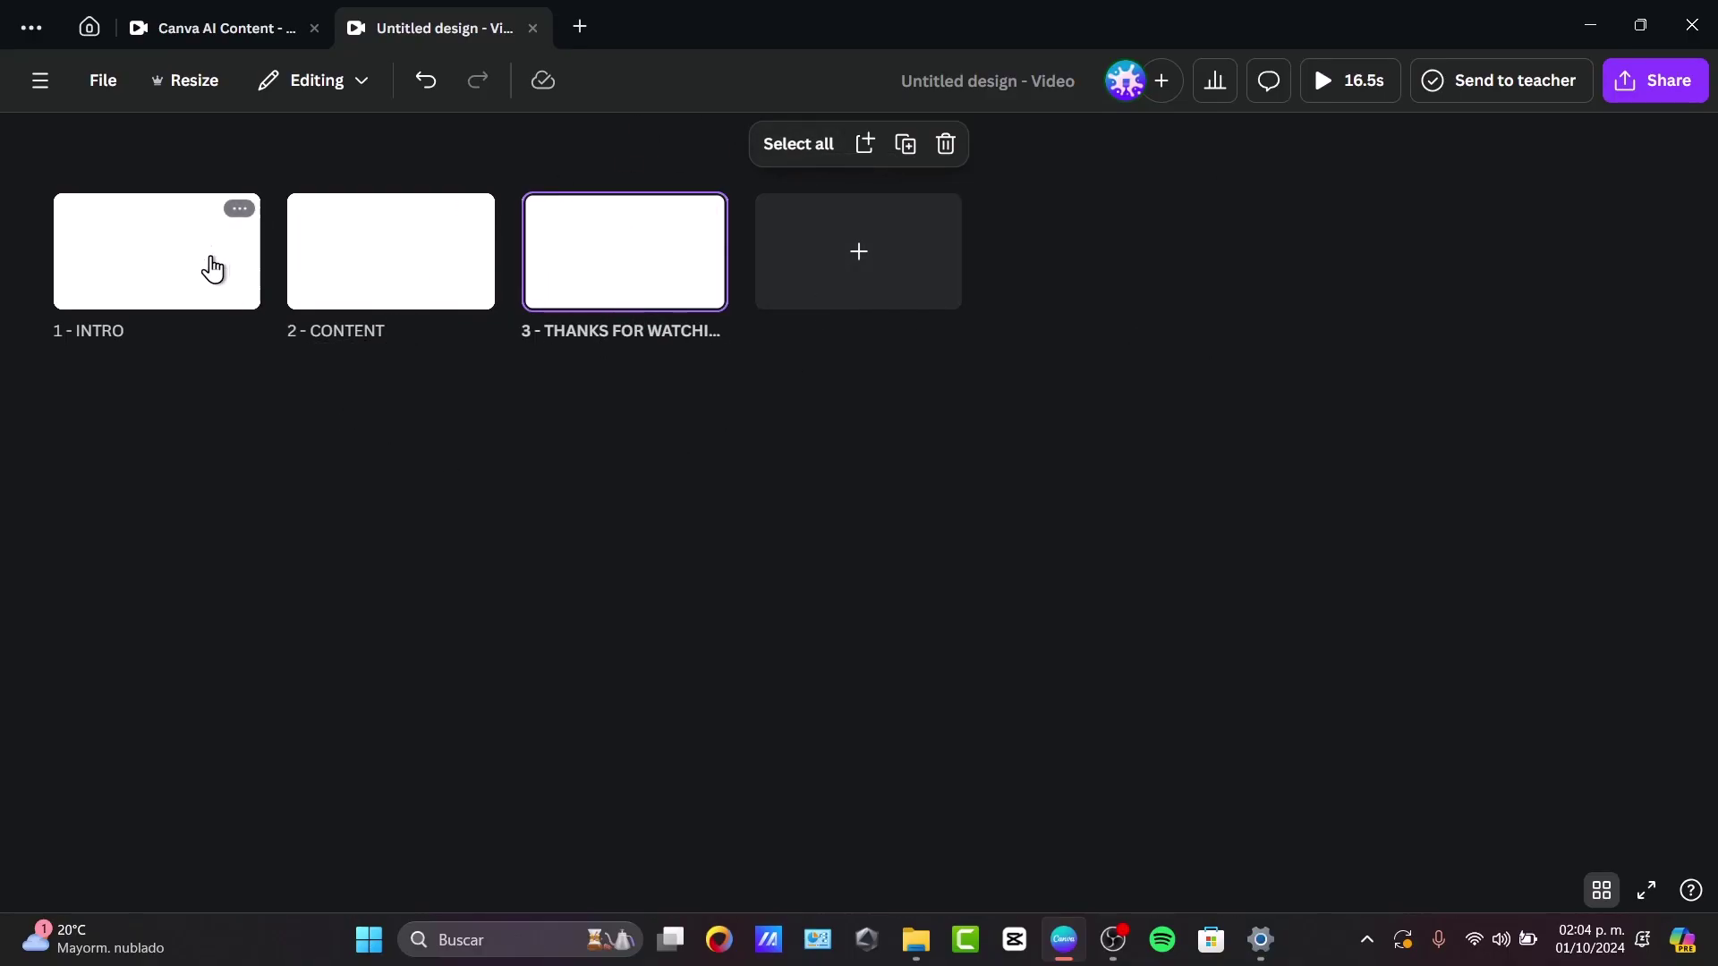
pyautogui.doubleClick(190, 281)
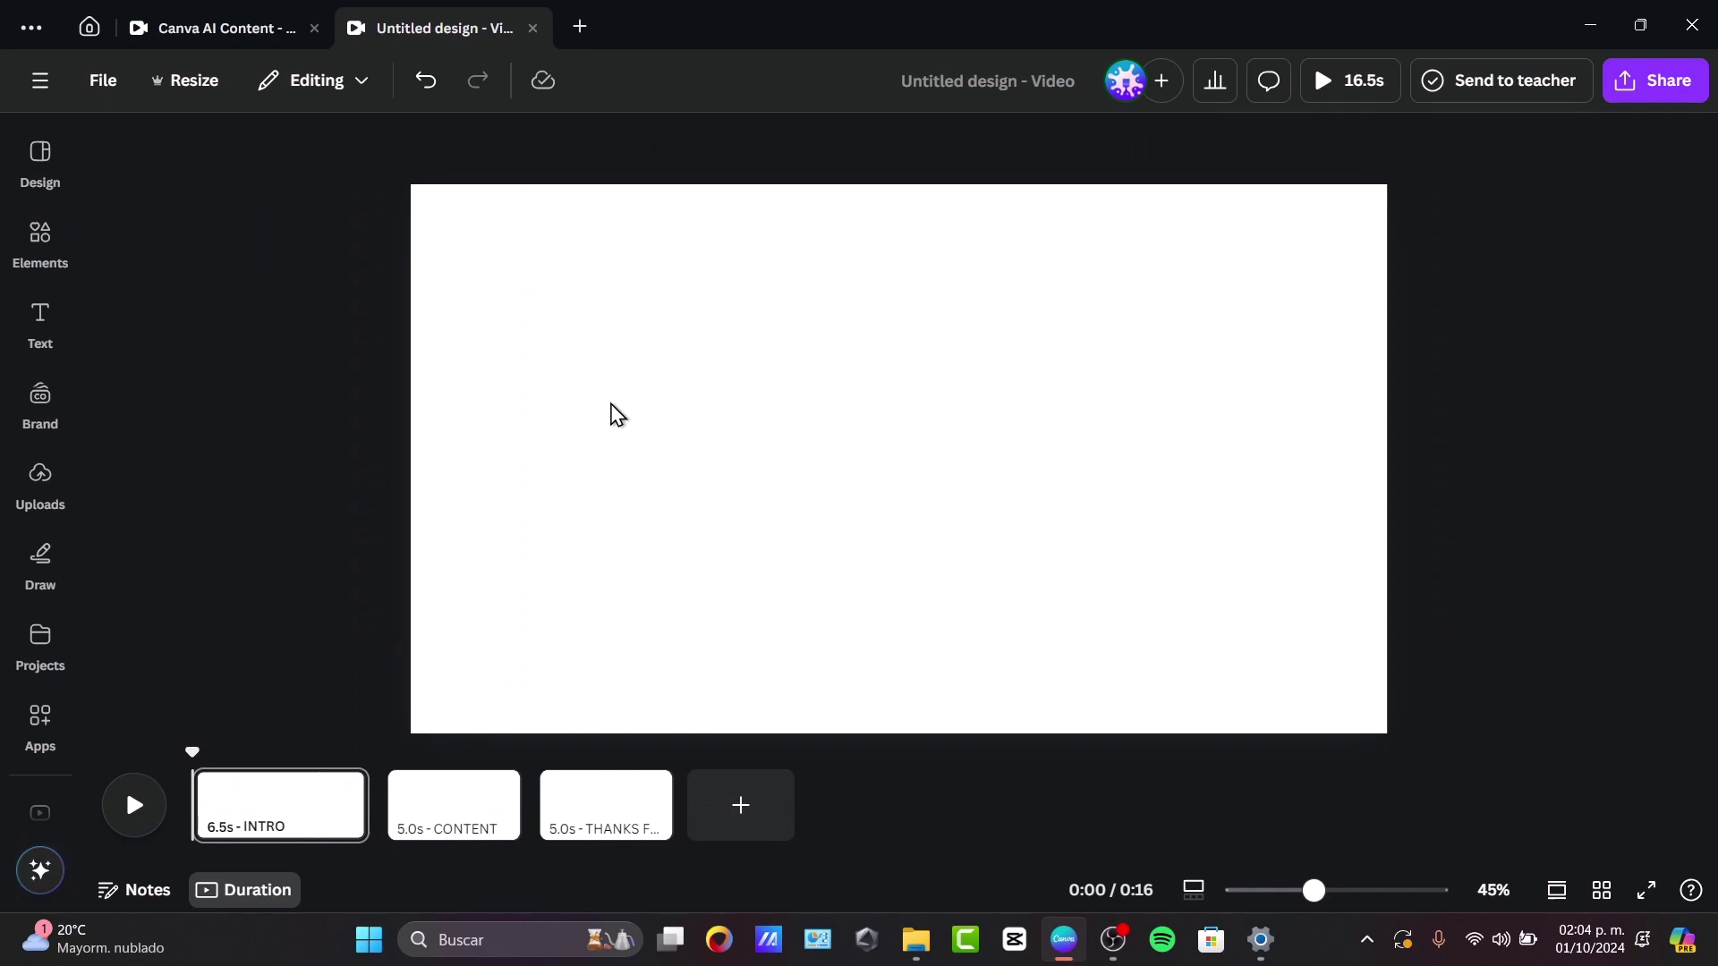
# Apply the blue Playful Travel Vlogger intro template reading EXPLORING INSIDE PARIS and preview its animation.
pyautogui.click(41, 170)
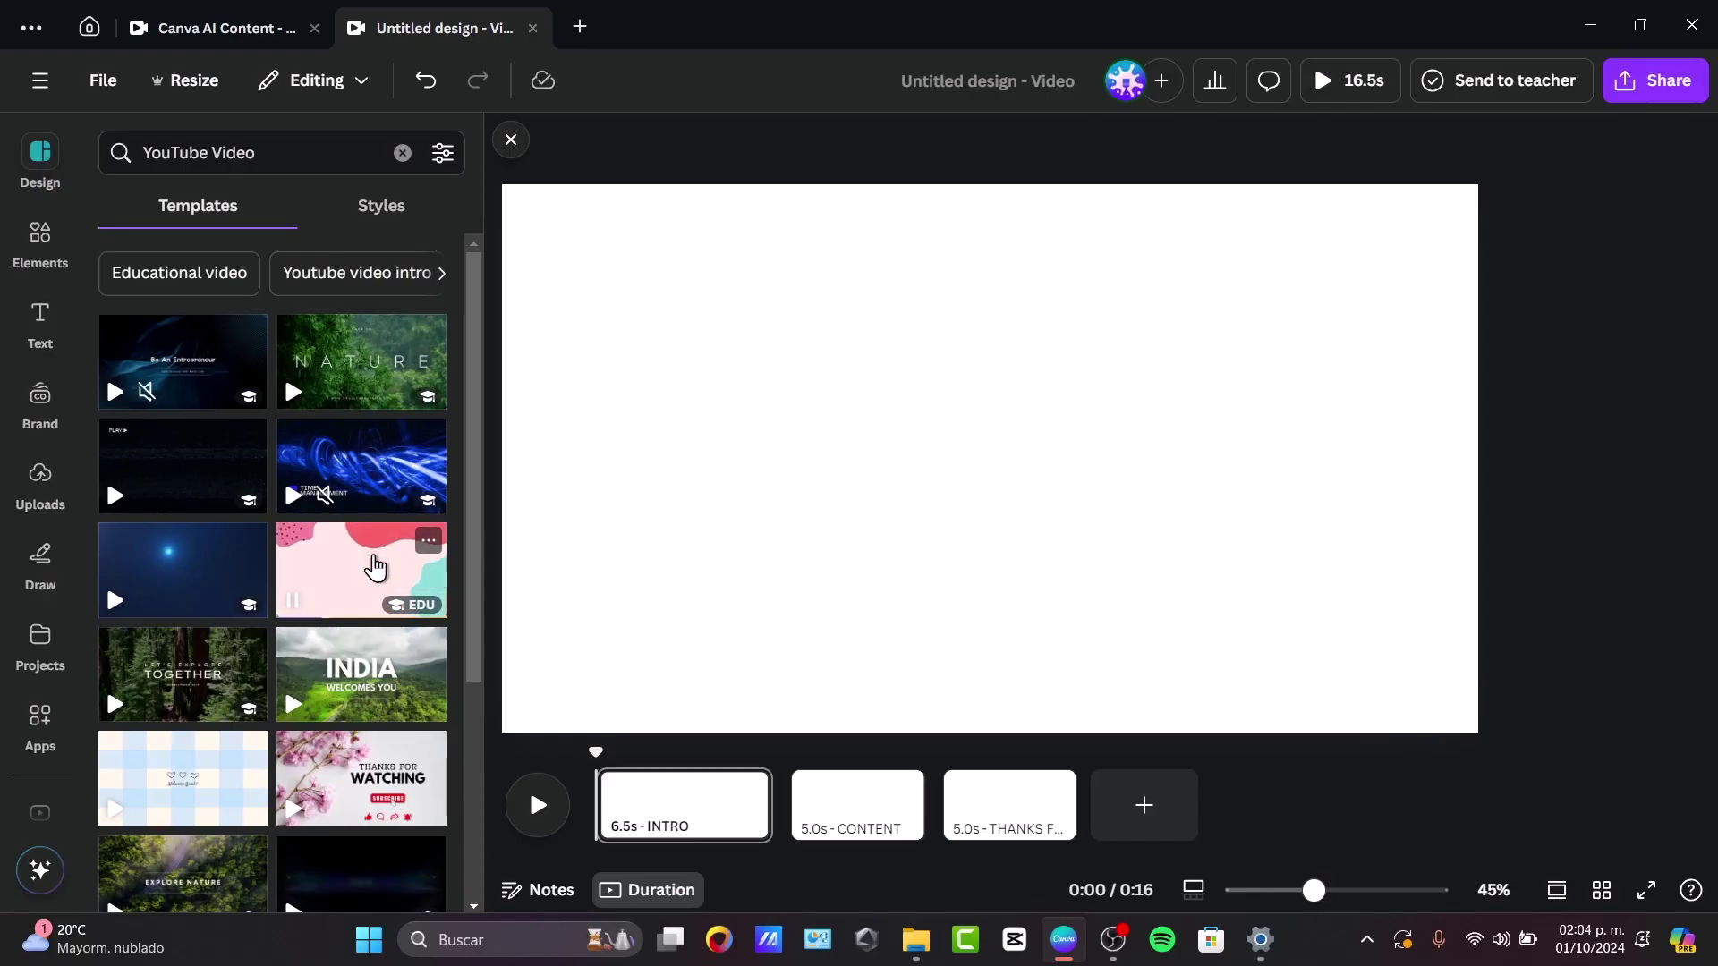
pyautogui.click(376, 565)
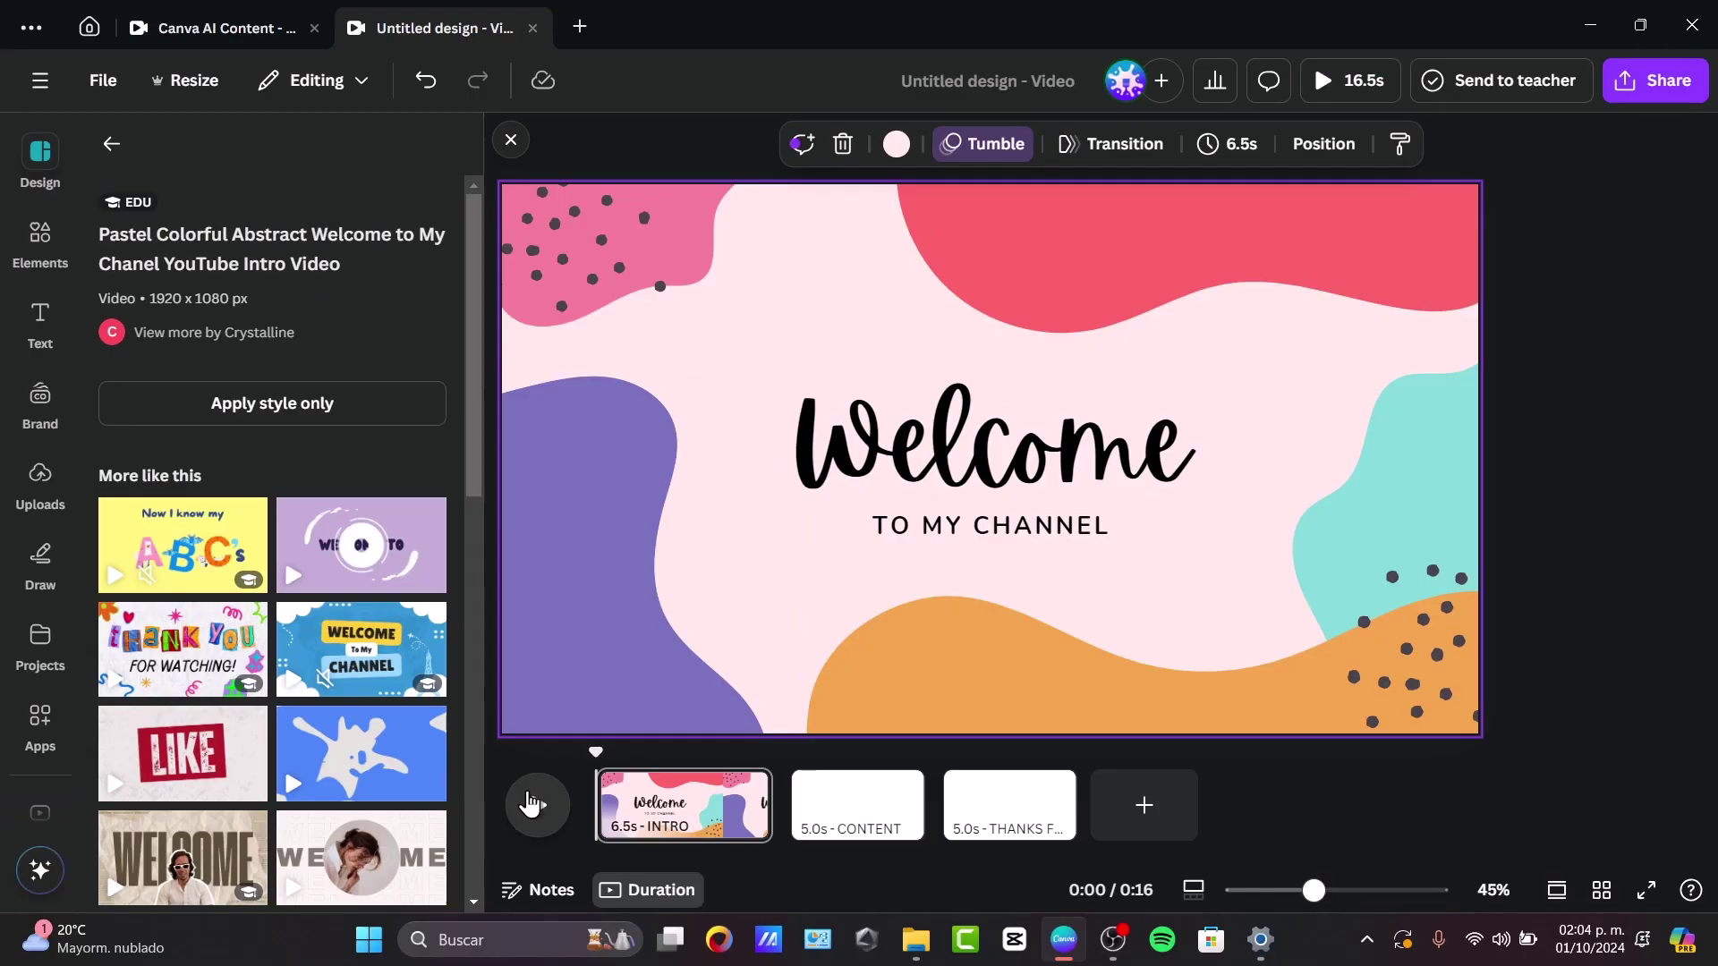
pyautogui.click(537, 804)
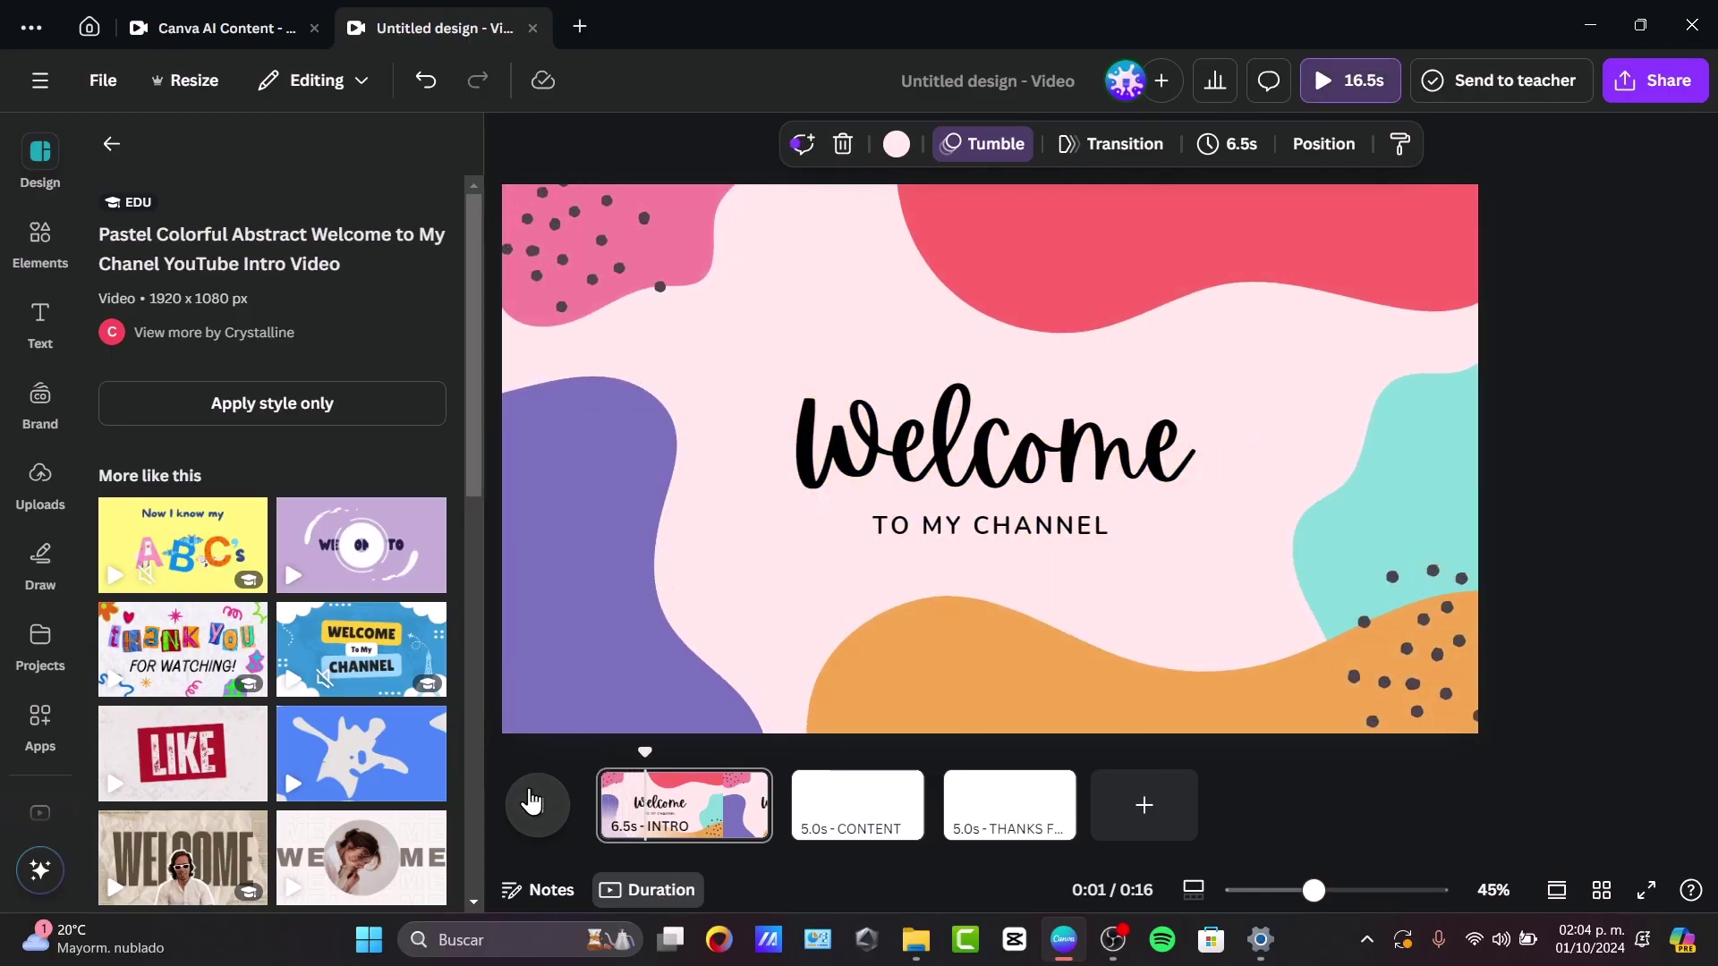
pyautogui.click(367, 676)
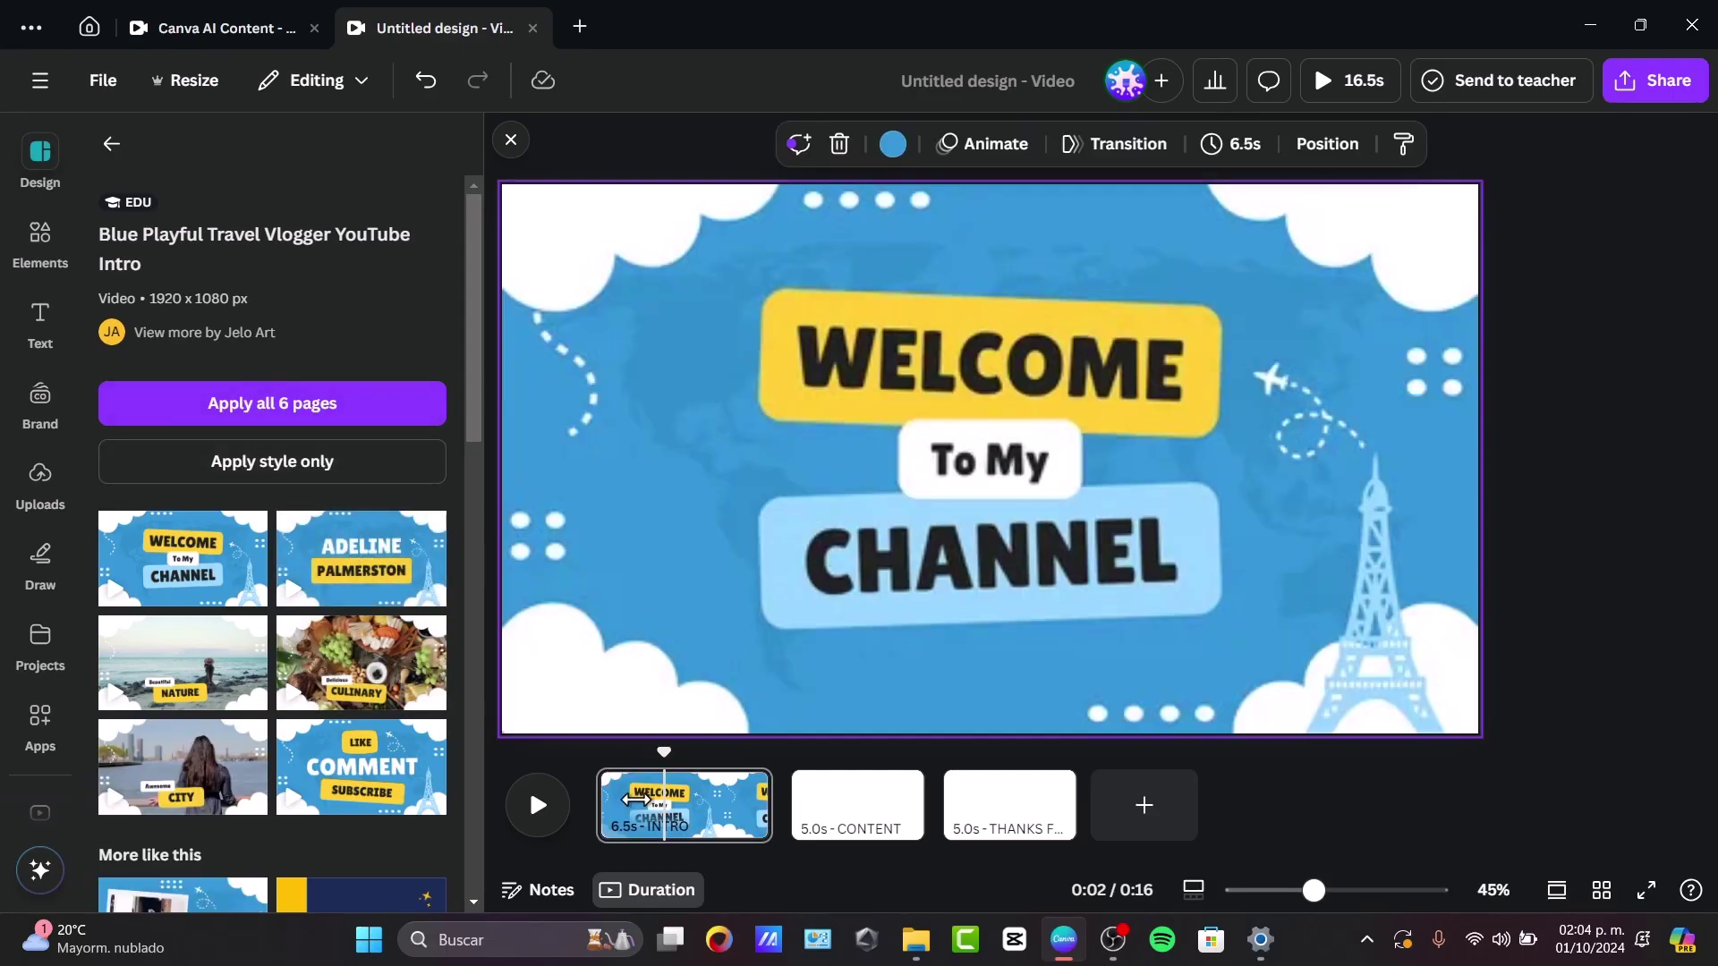
pyautogui.click(535, 804)
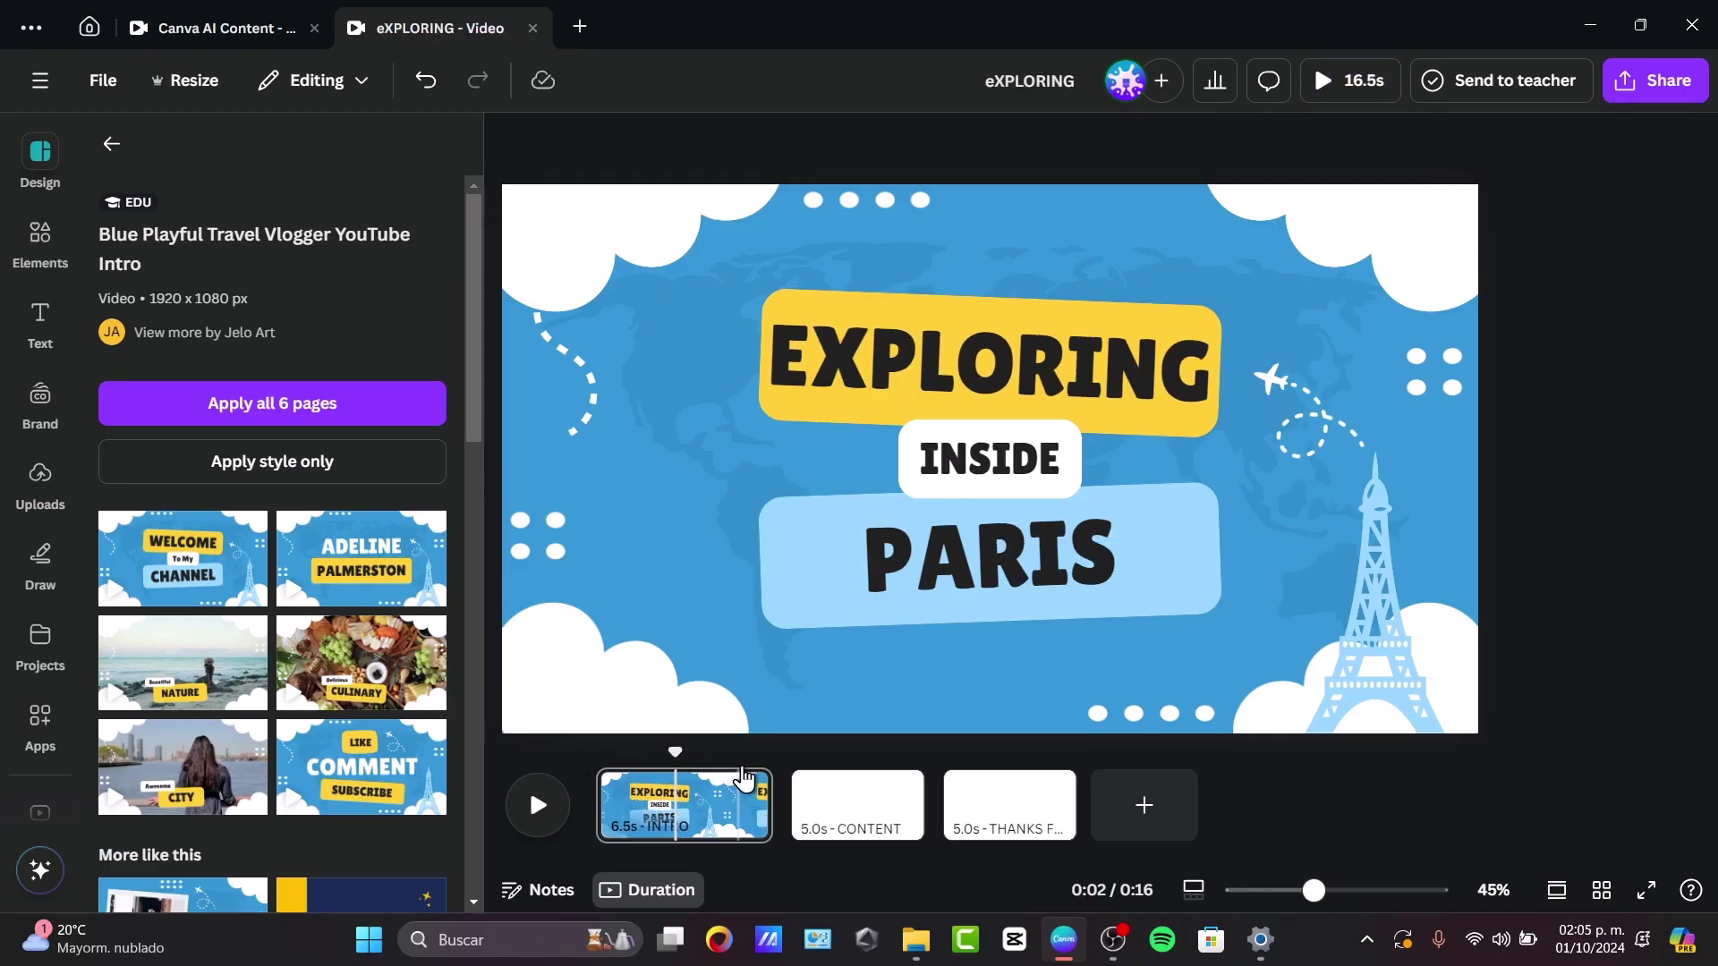
# On the CONTENT page, search Elements videos for PARIS and add the 19.0s Eiffel Tower clip.
pyautogui.click(821, 790)
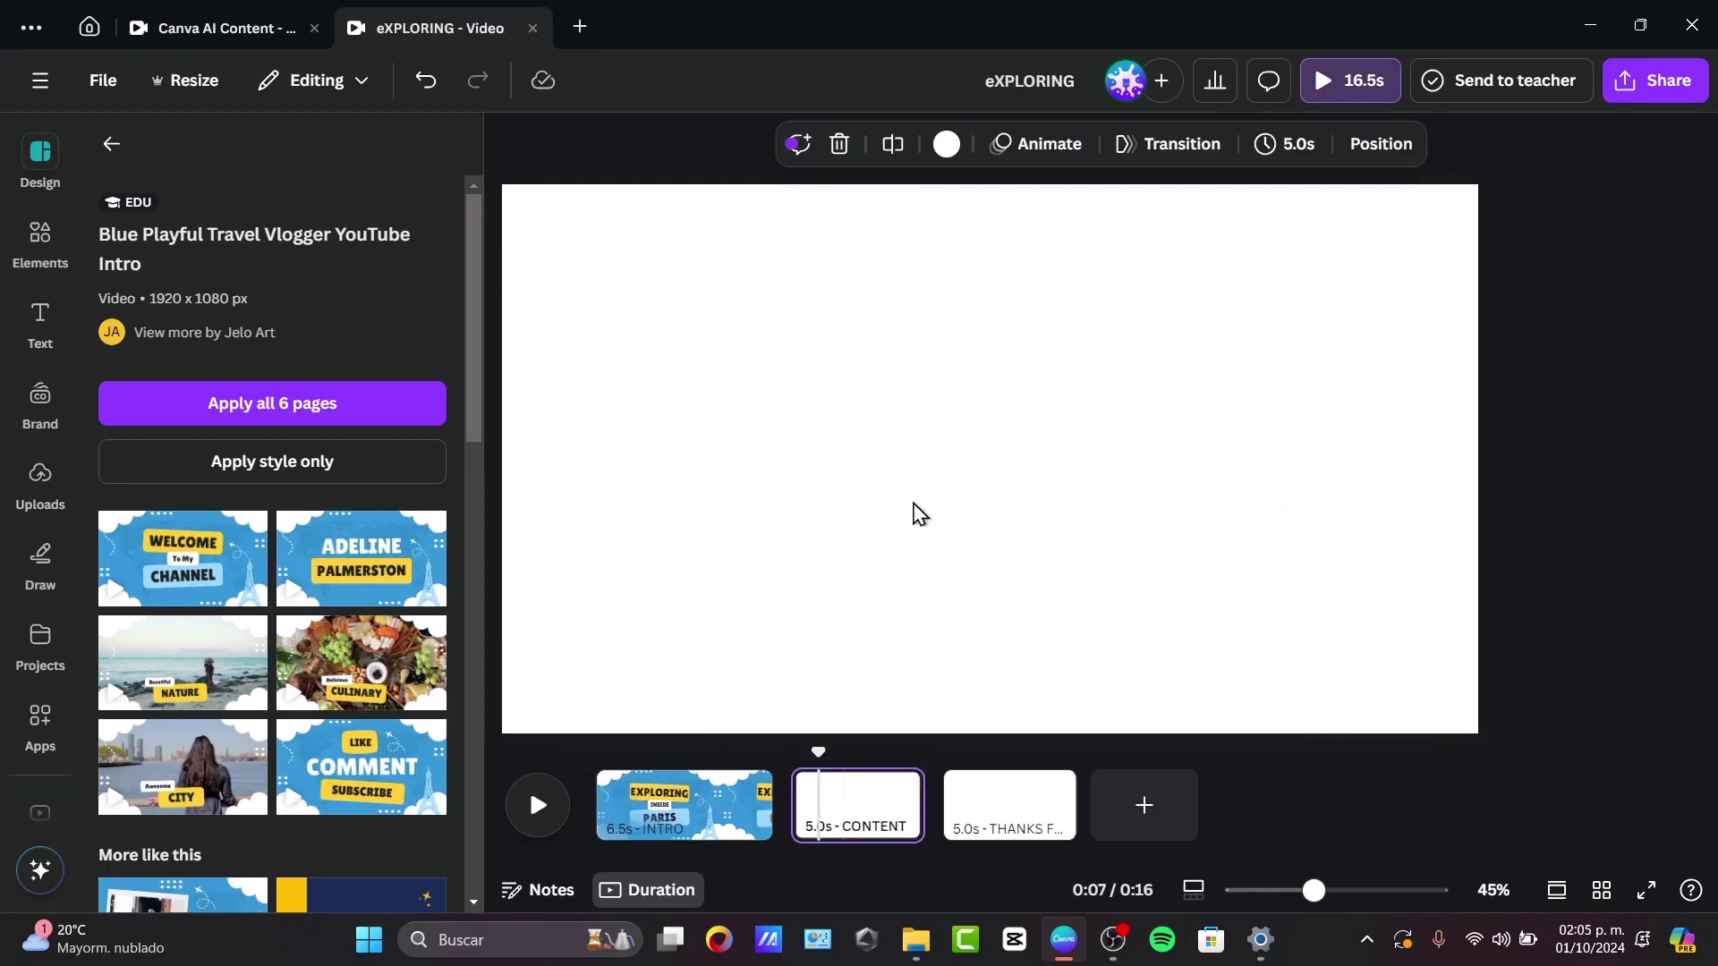
pyautogui.click(42, 466)
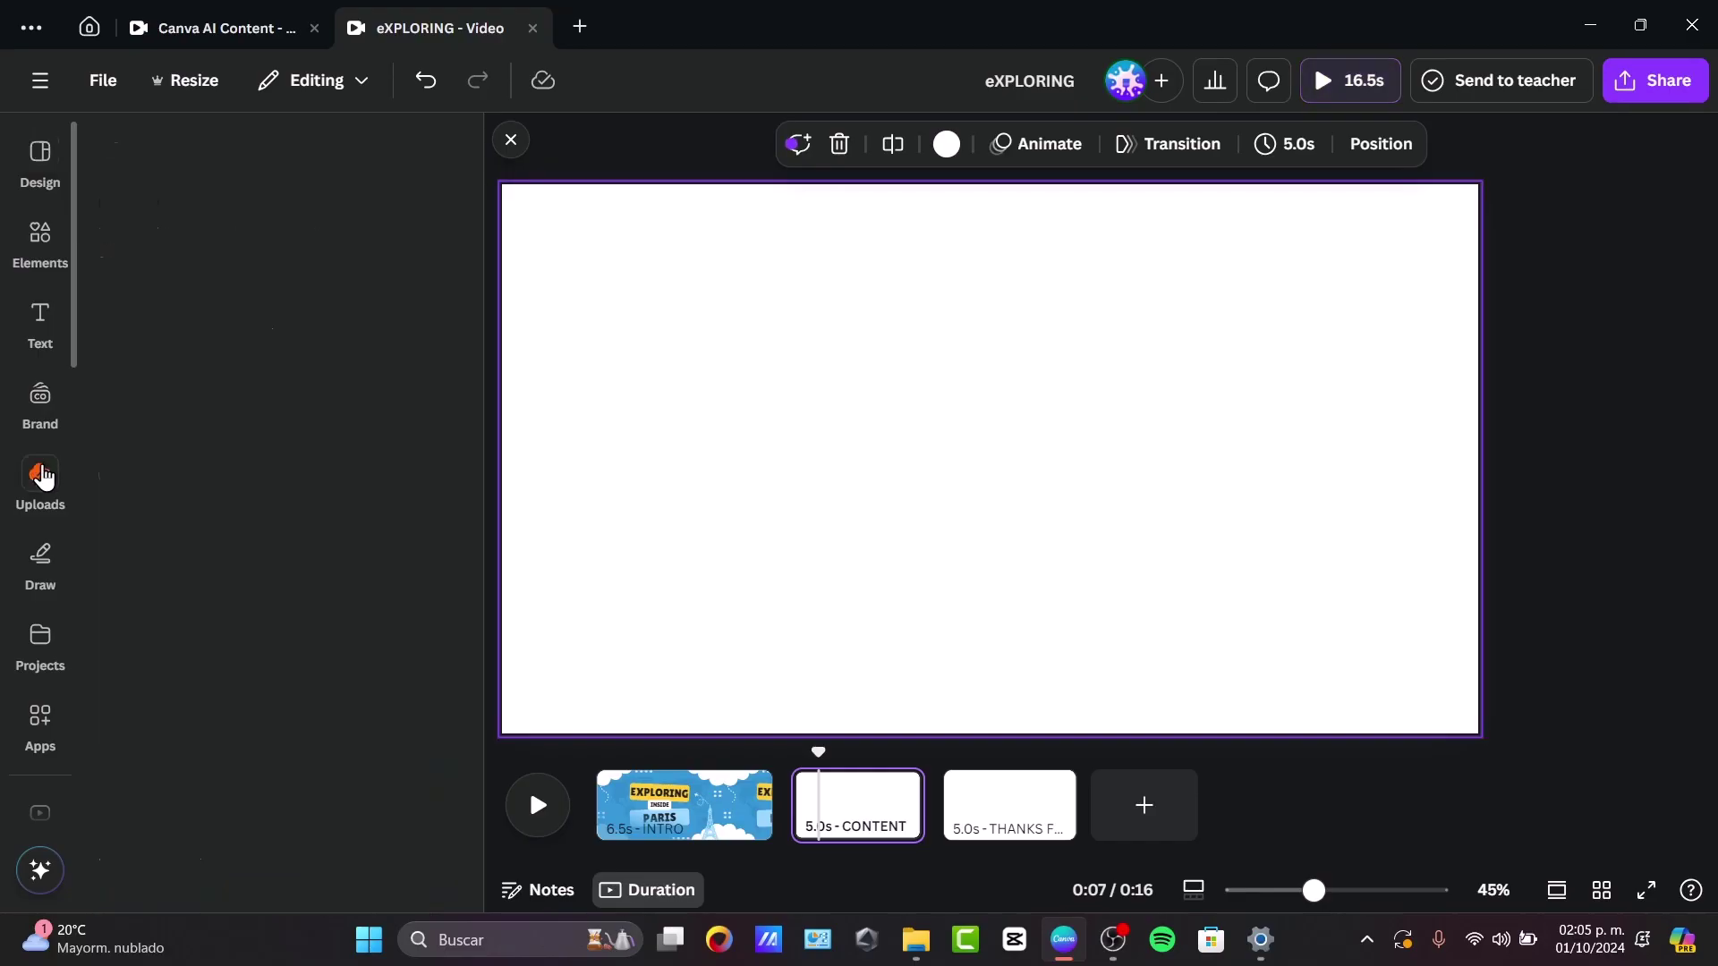
pyautogui.click(42, 267)
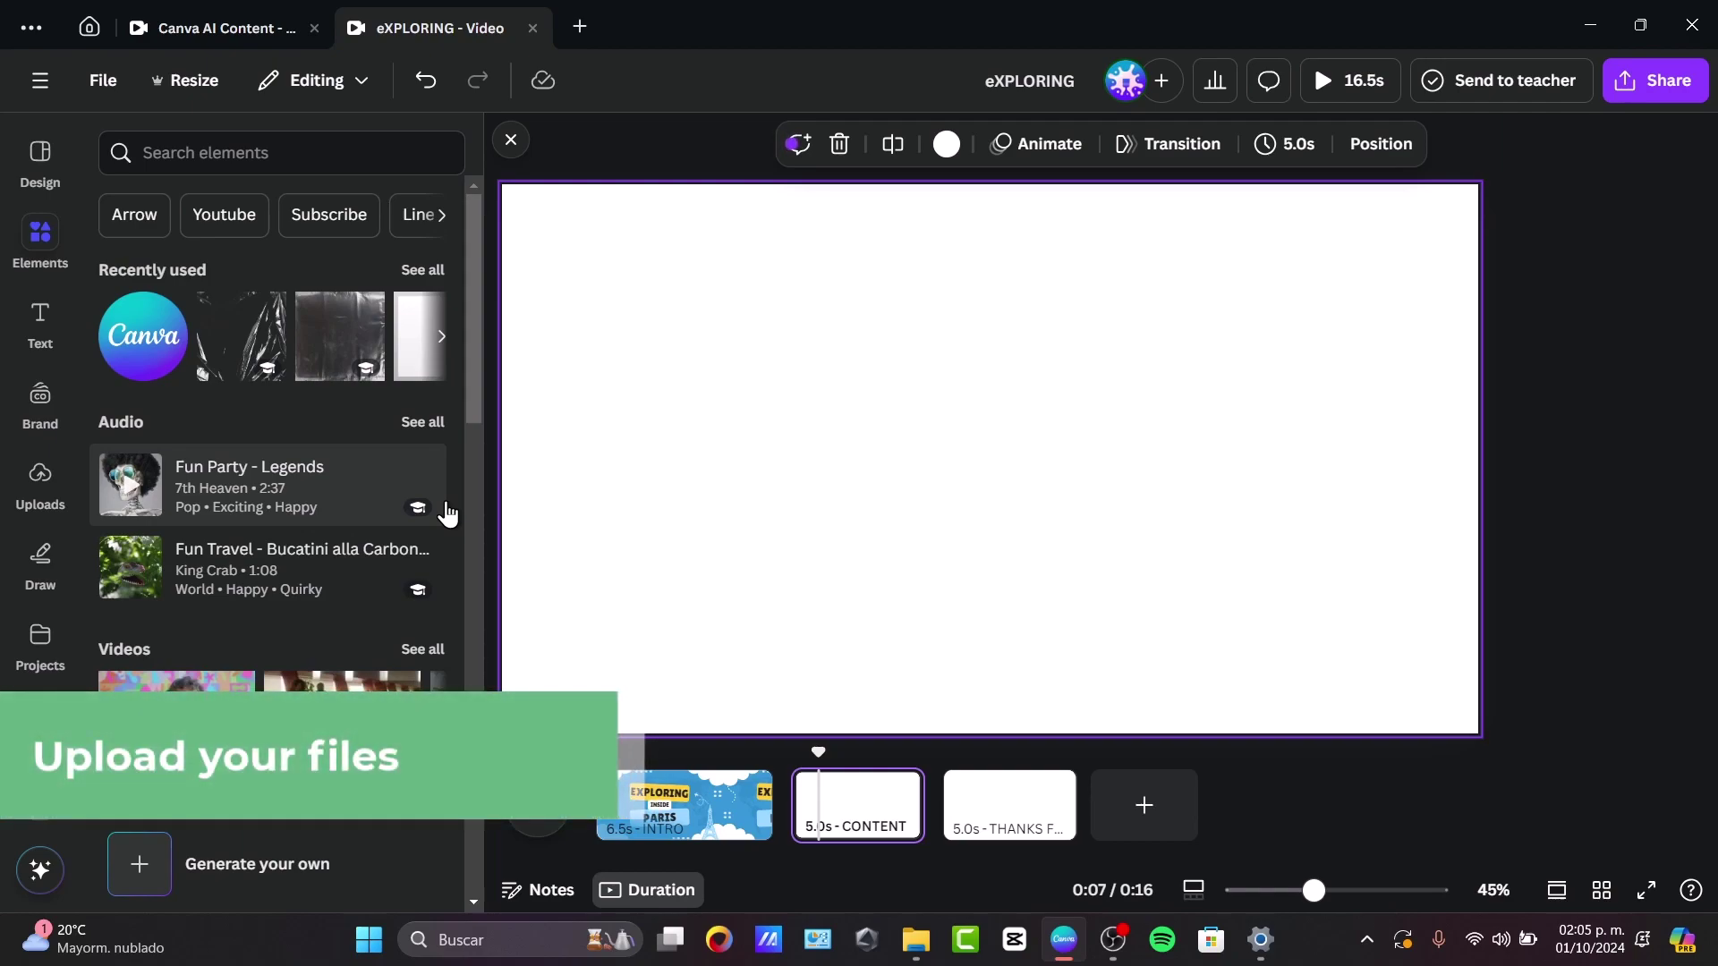
pyautogui.click(282, 161)
pyautogui.write('PARIS')
pyautogui.press('Return')
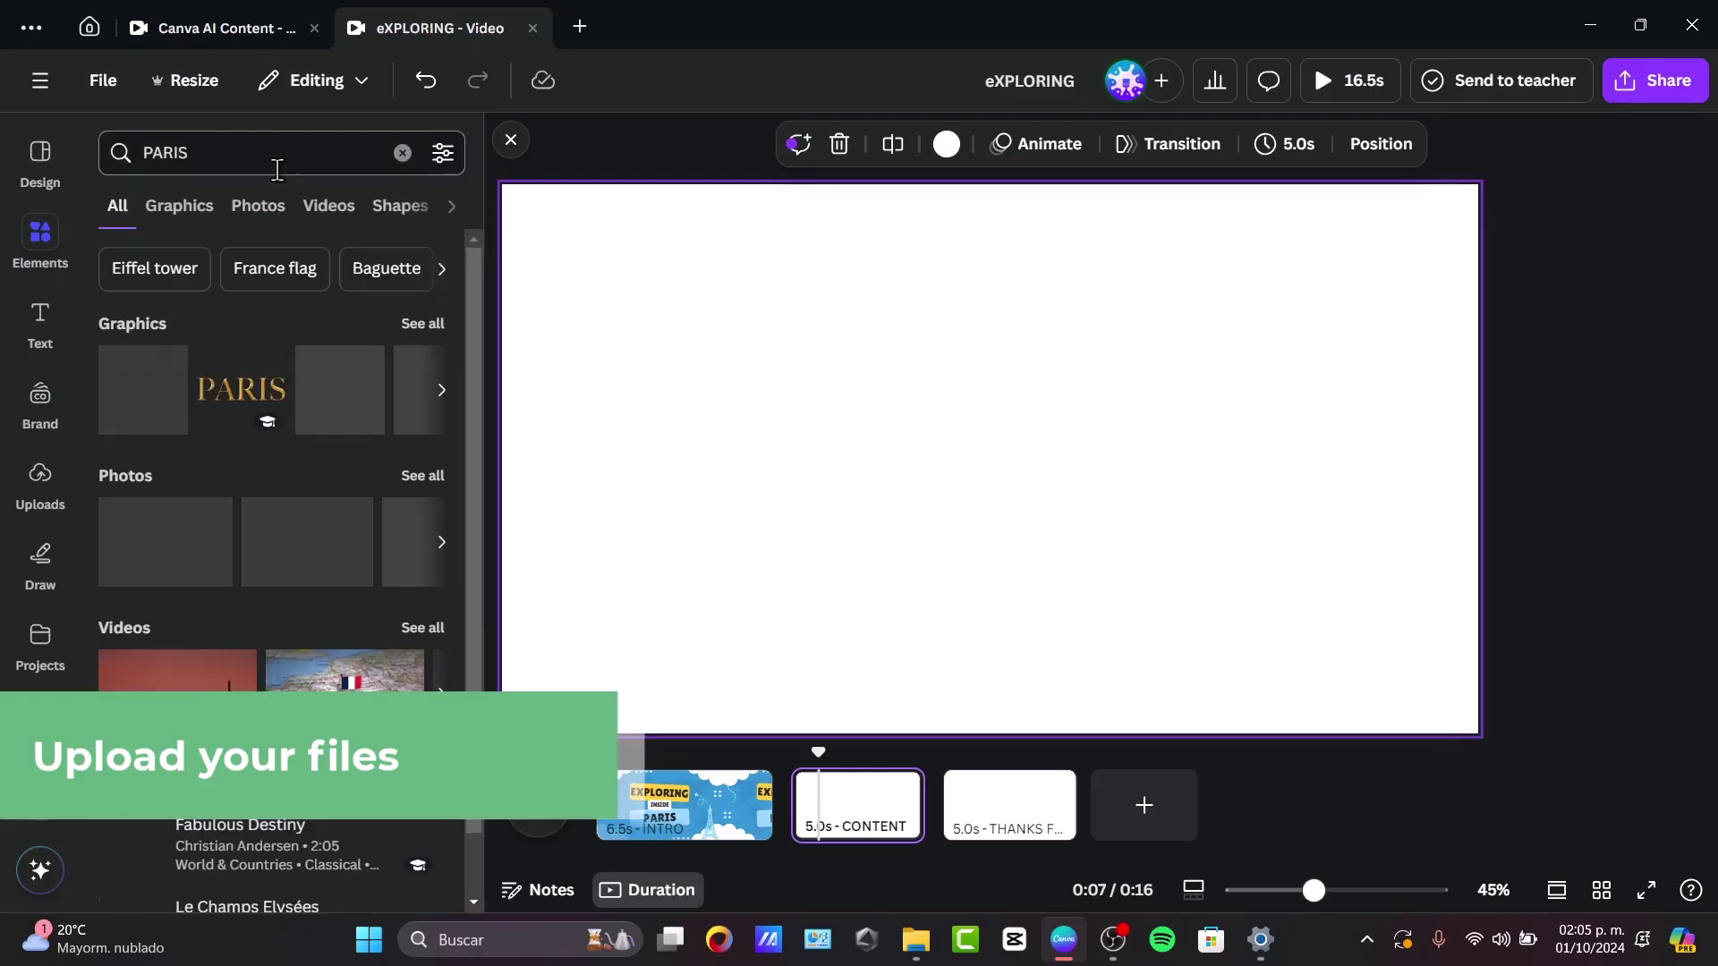
pyautogui.click(306, 210)
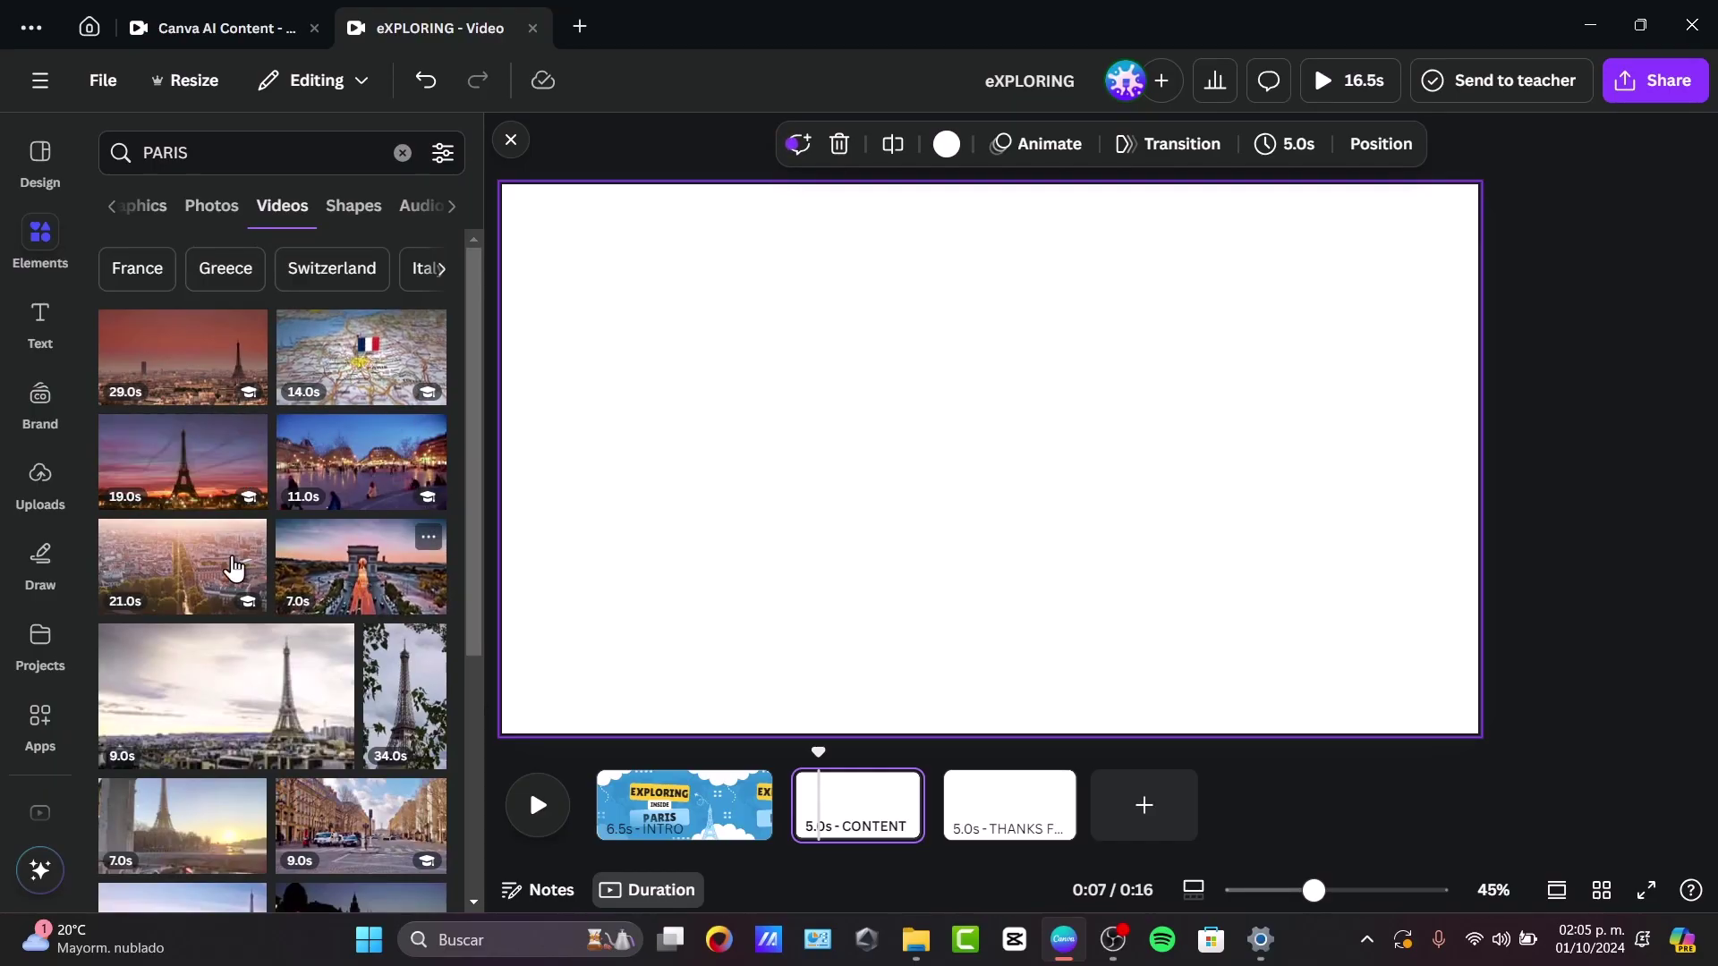
pyautogui.click(215, 496)
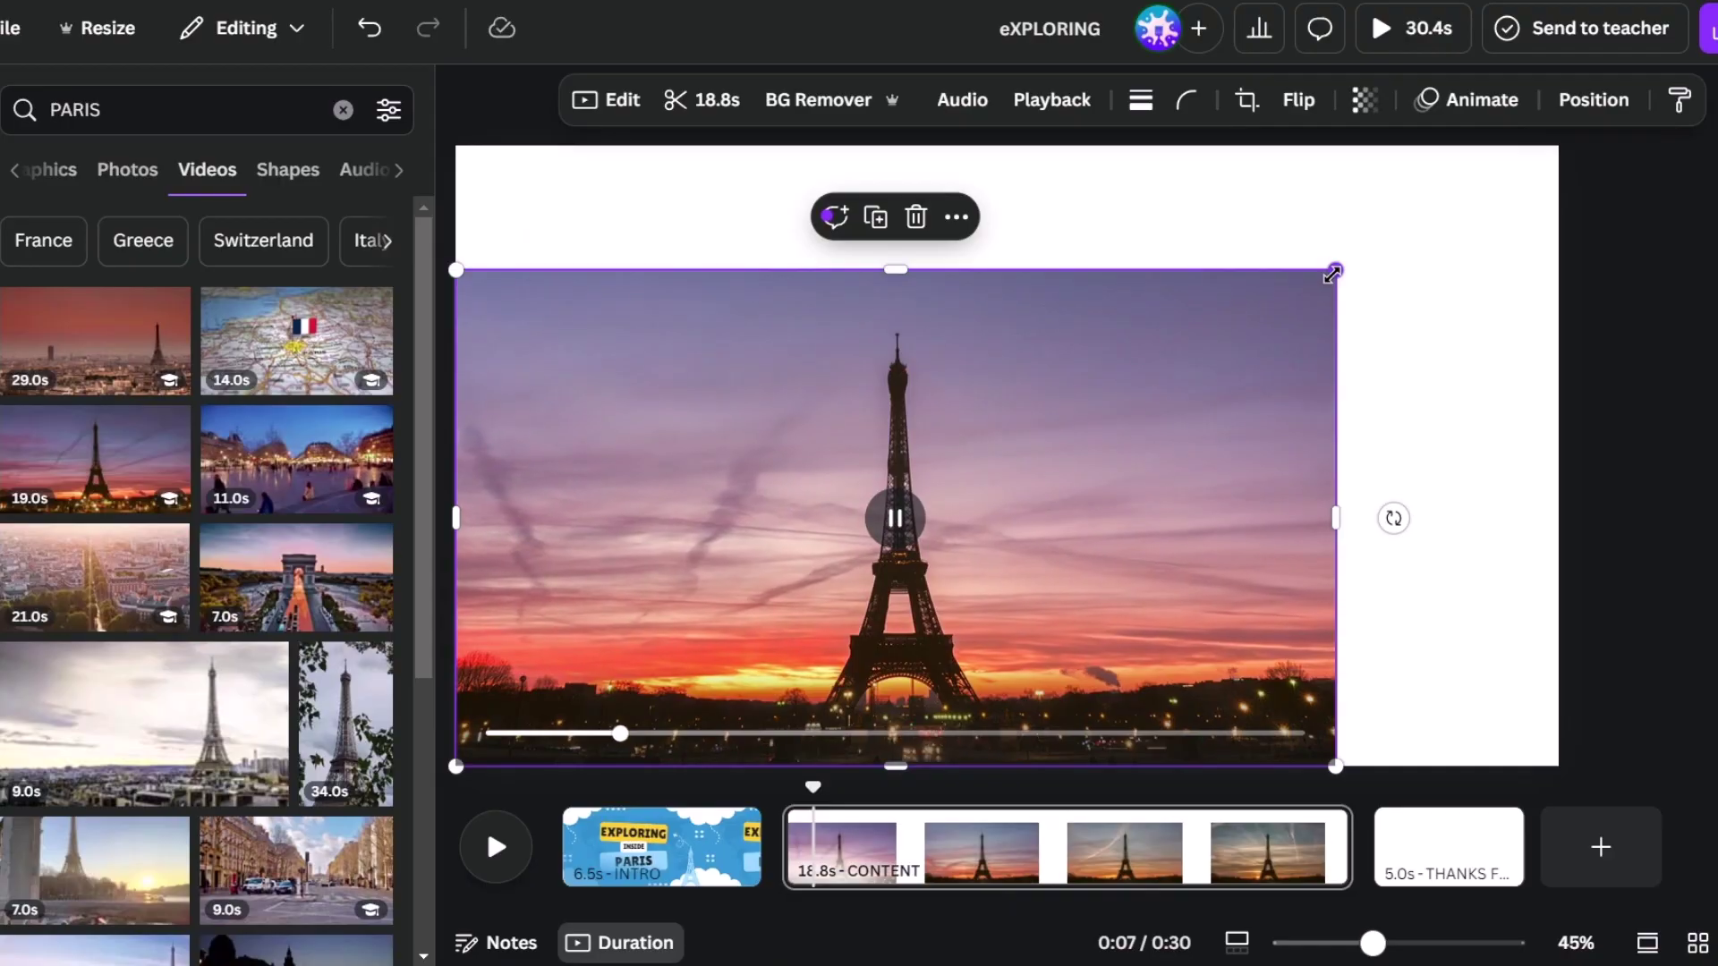
# Stretch the Eiffel Tower video to fill the page and trim its clip to 3.1s.
pyautogui.moveTo(1335, 270); pyautogui.dragTo(1568, 202)
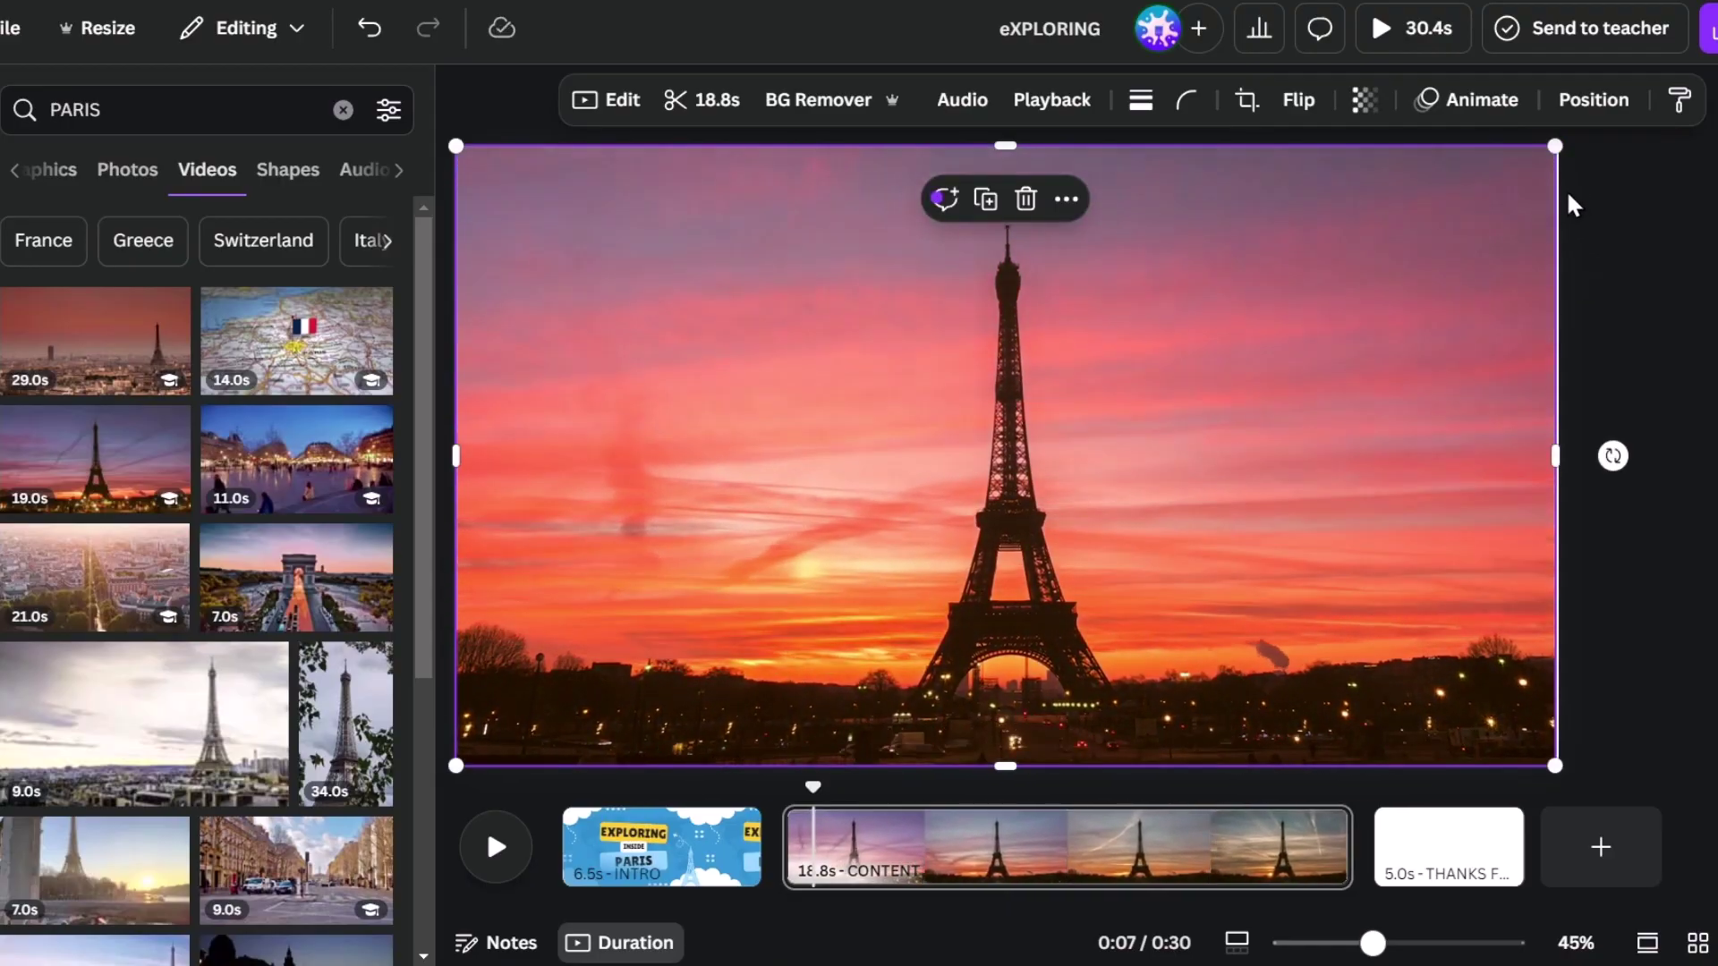
pyautogui.moveTo(1561, 457); pyautogui.dragTo(1561, 458)
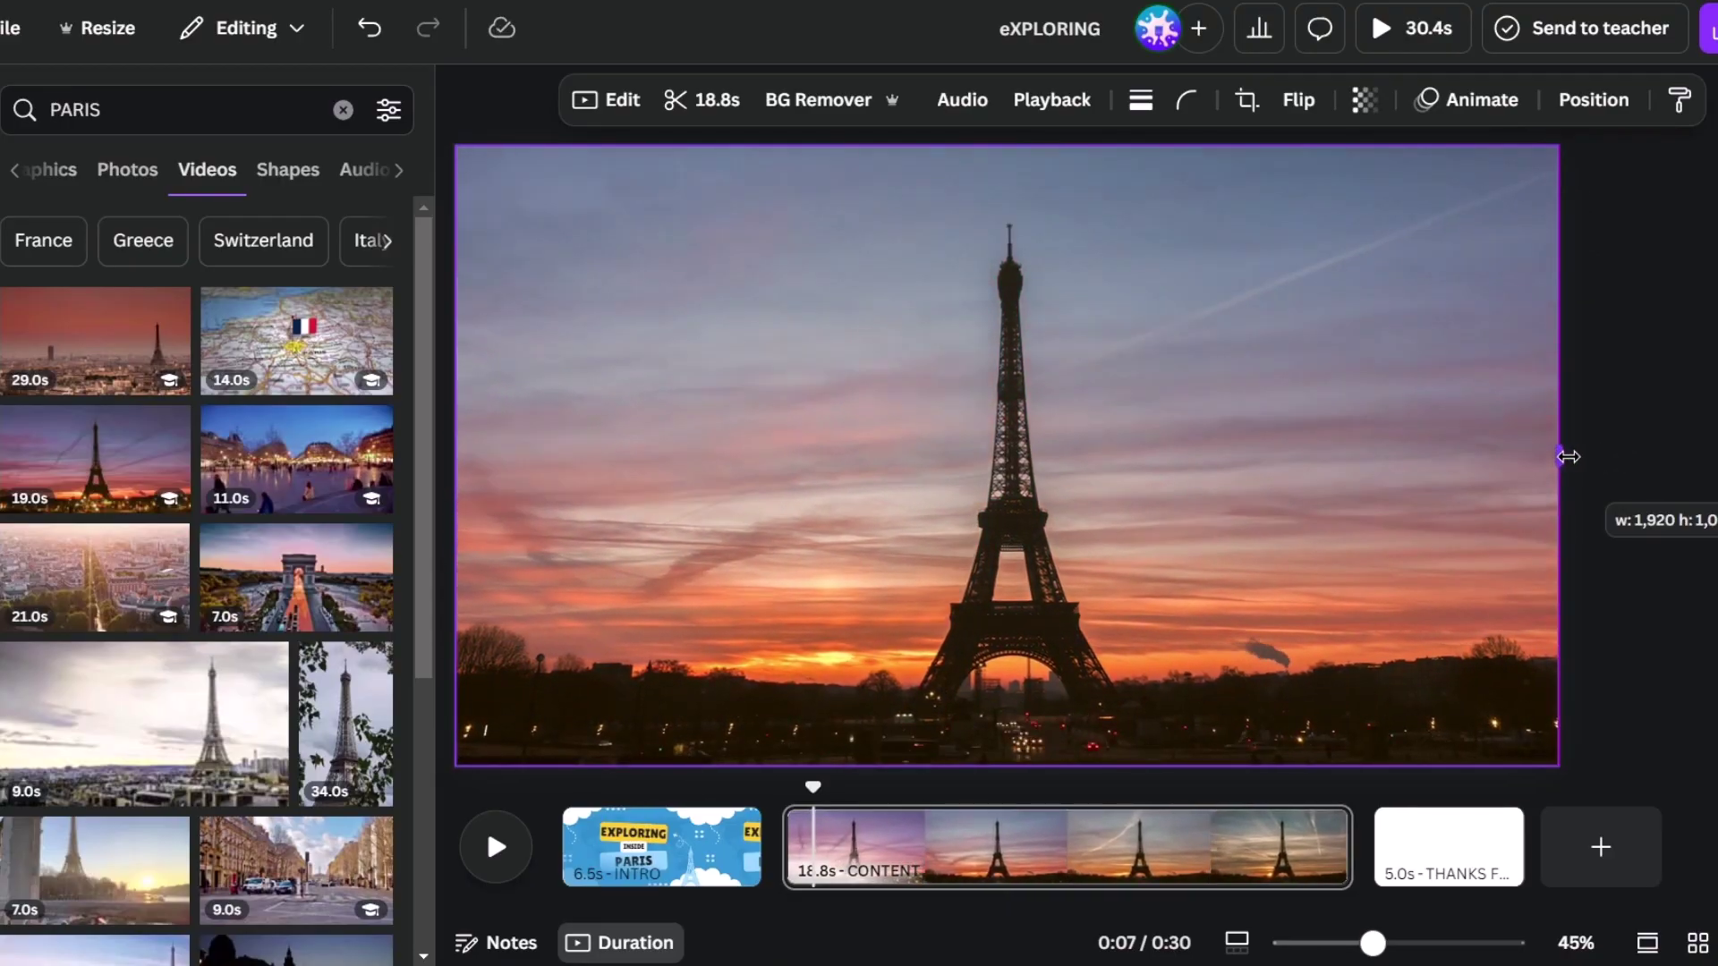
pyautogui.press('Escape')
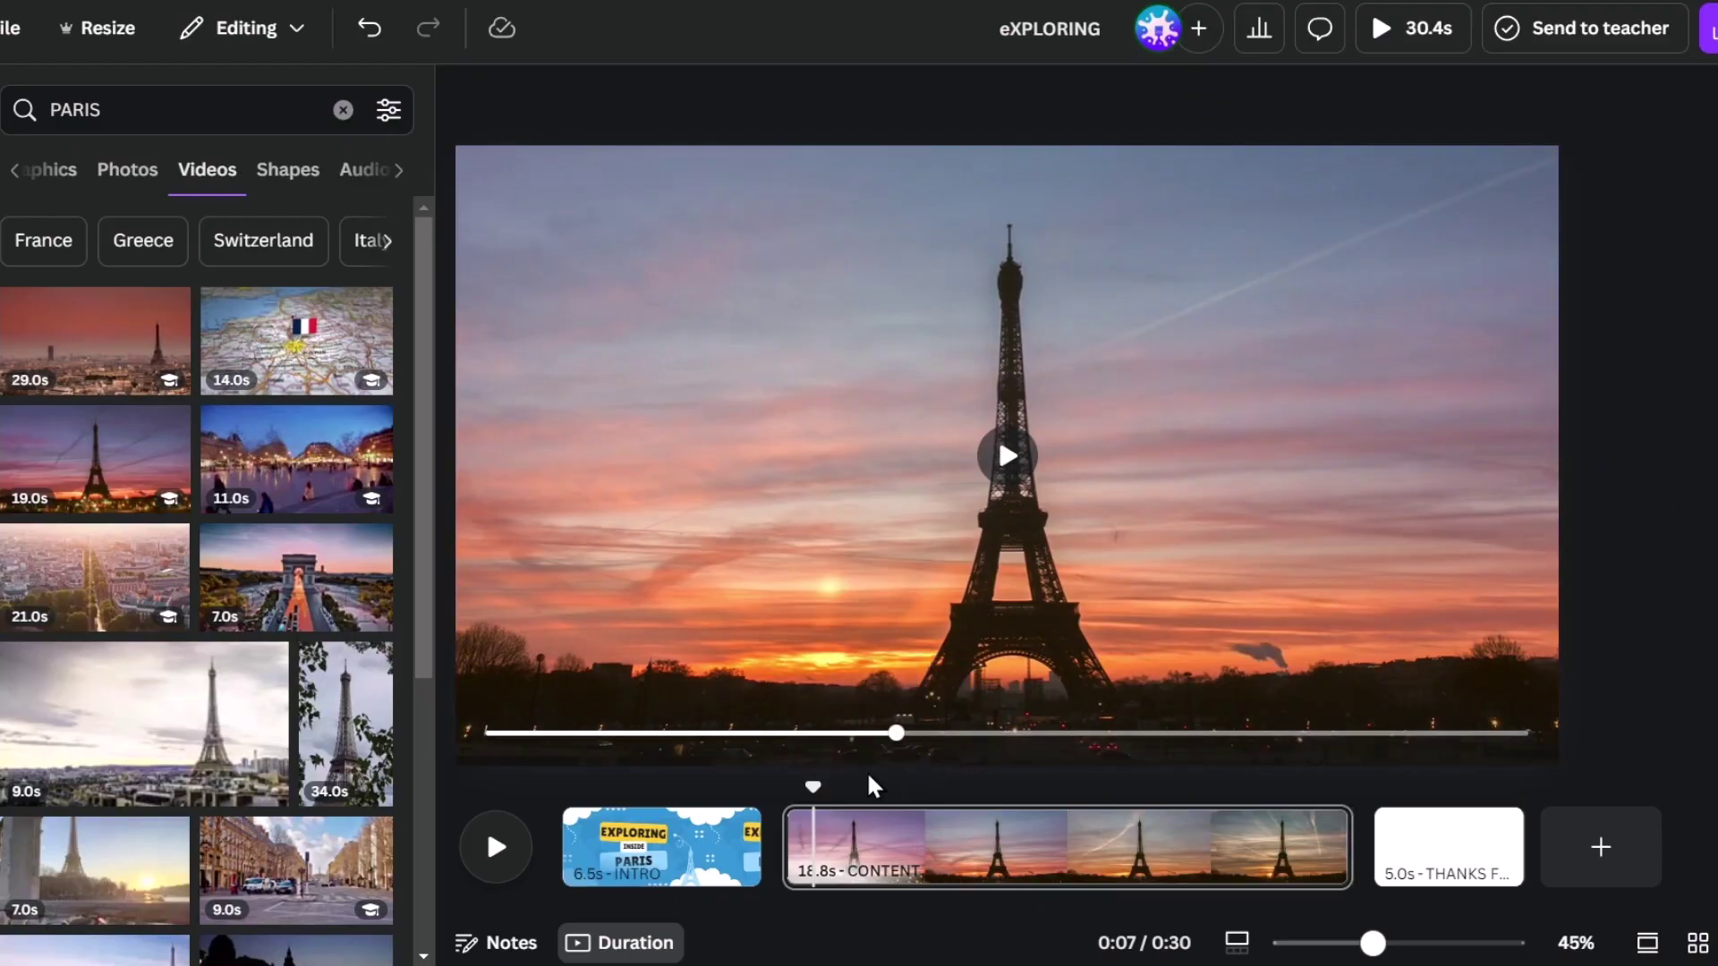
pyautogui.moveTo(811, 786)
pyautogui.mouseDown()
pyautogui.moveTo(694, 786)
pyautogui.moveTo(844, 794)
pyautogui.mouseUp()
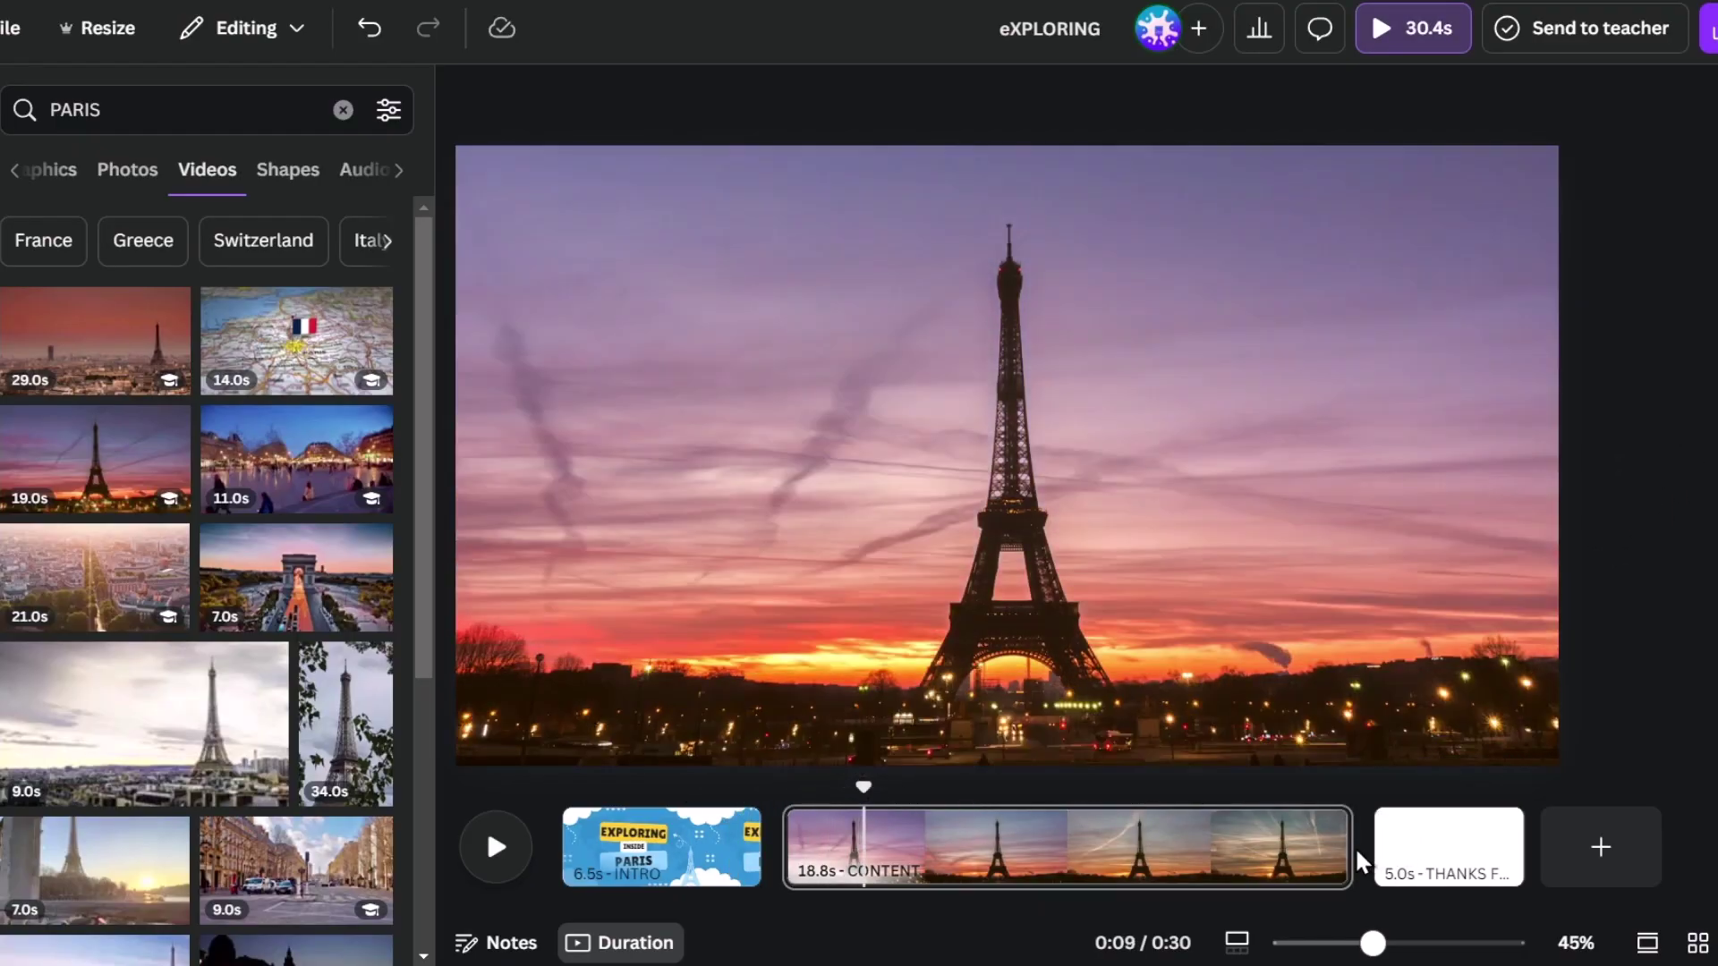
pyautogui.moveTo(1345, 848); pyautogui.dragTo(859, 855)
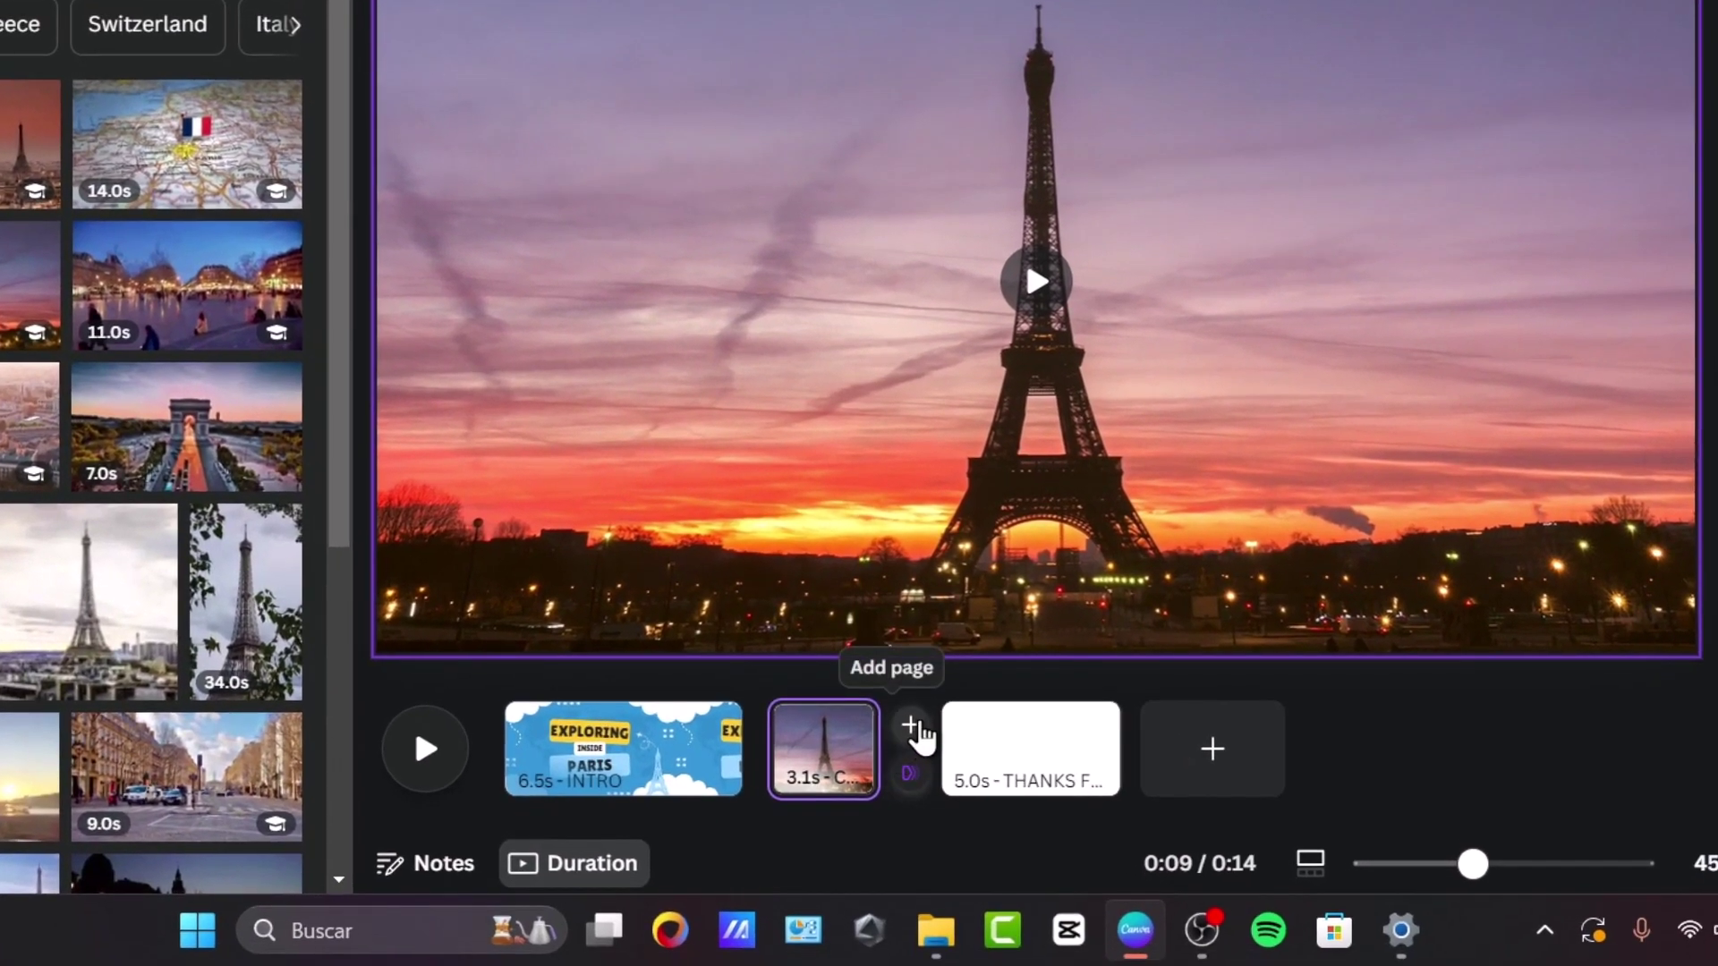
# Add a new page with the Paris street video filling it, trimmed to 7.0s, and preview.
pyautogui.click(913, 726)
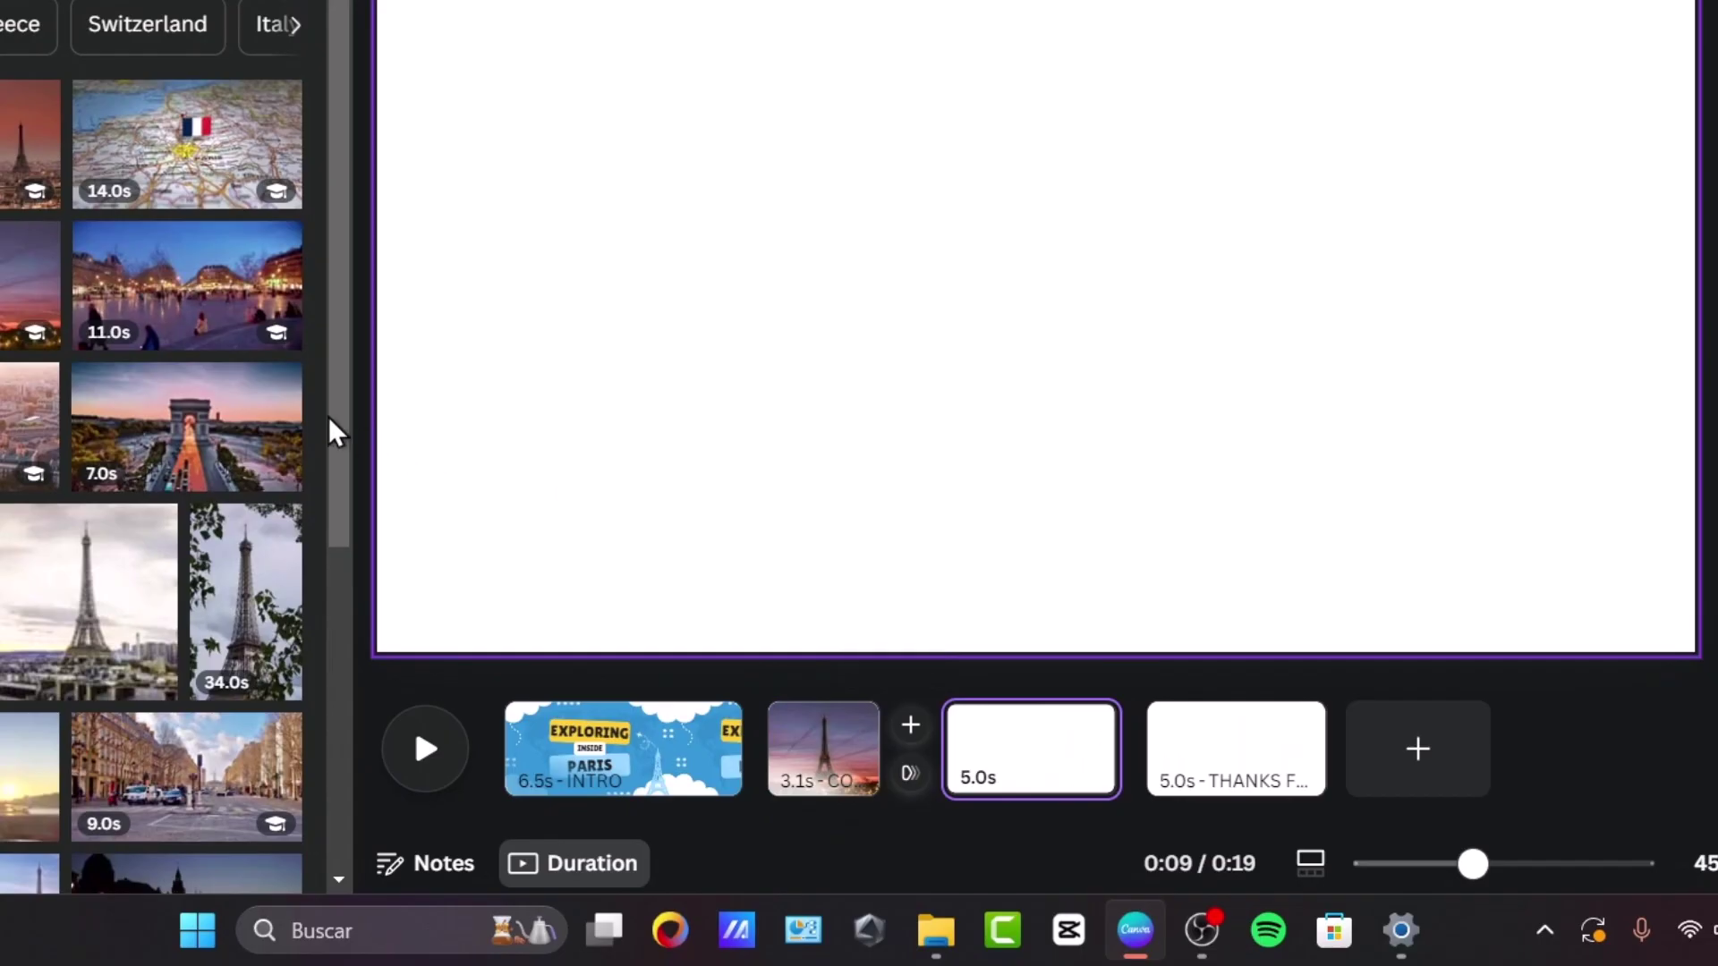
pyautogui.click(220, 792)
pyautogui.moveTo(981, 306); pyautogui.dragTo(841, 391)
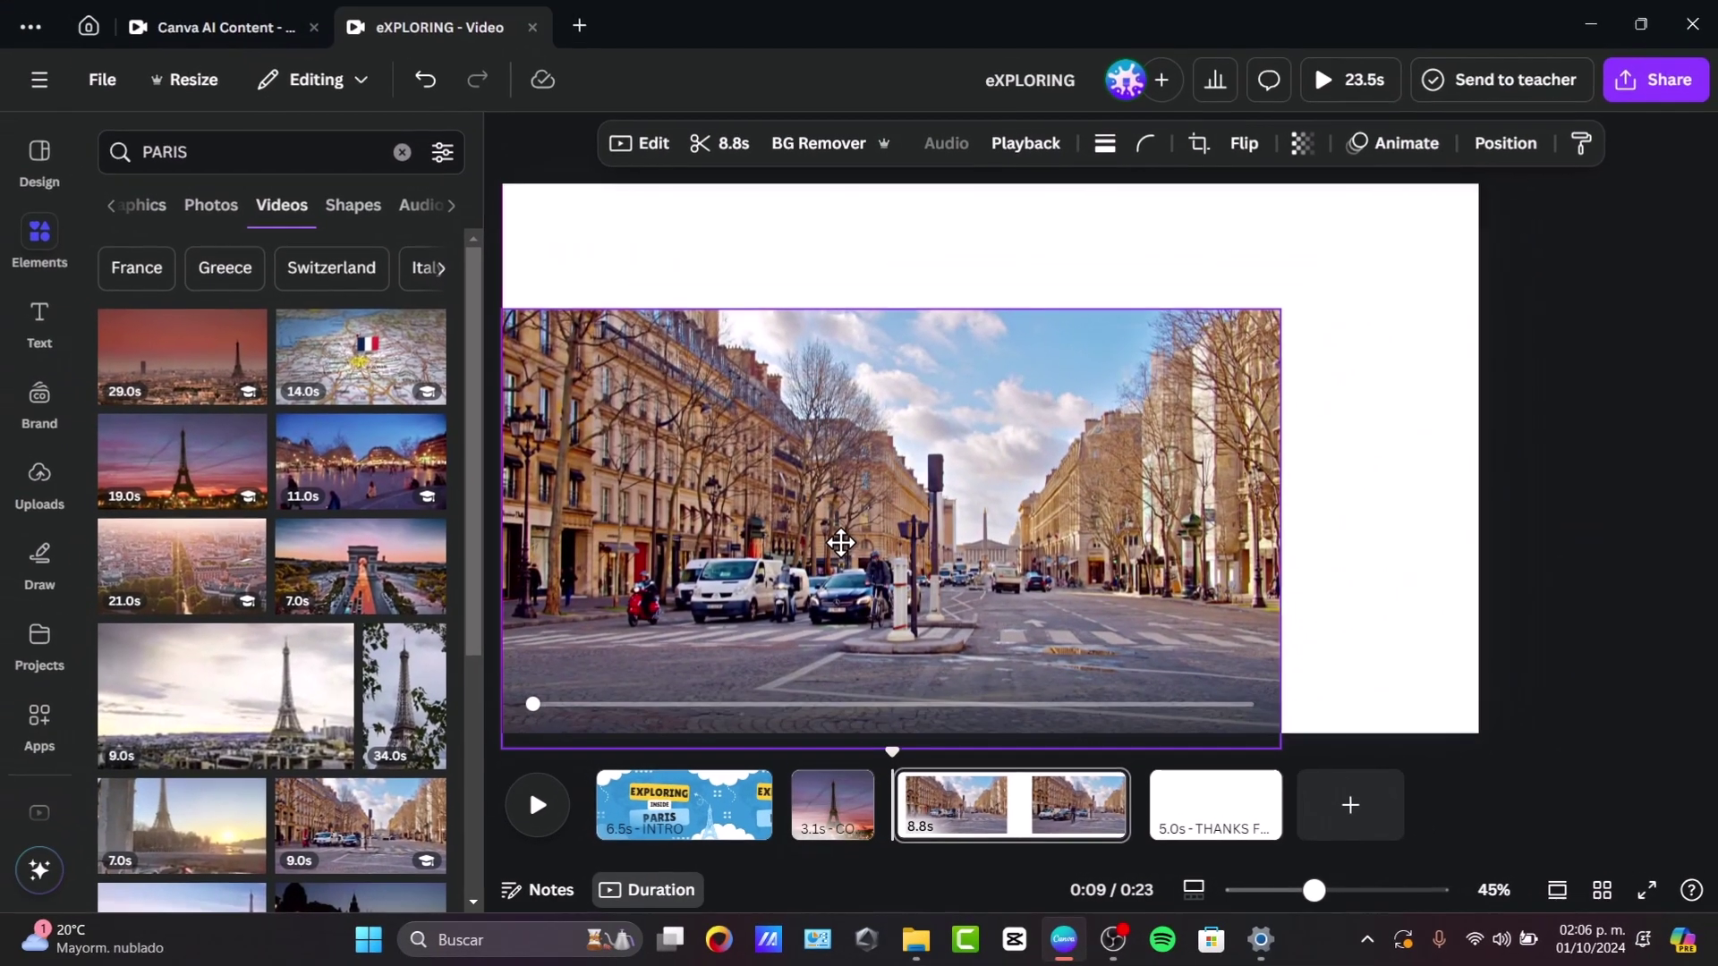
pyautogui.moveTo(841, 542); pyautogui.dragTo(841, 529)
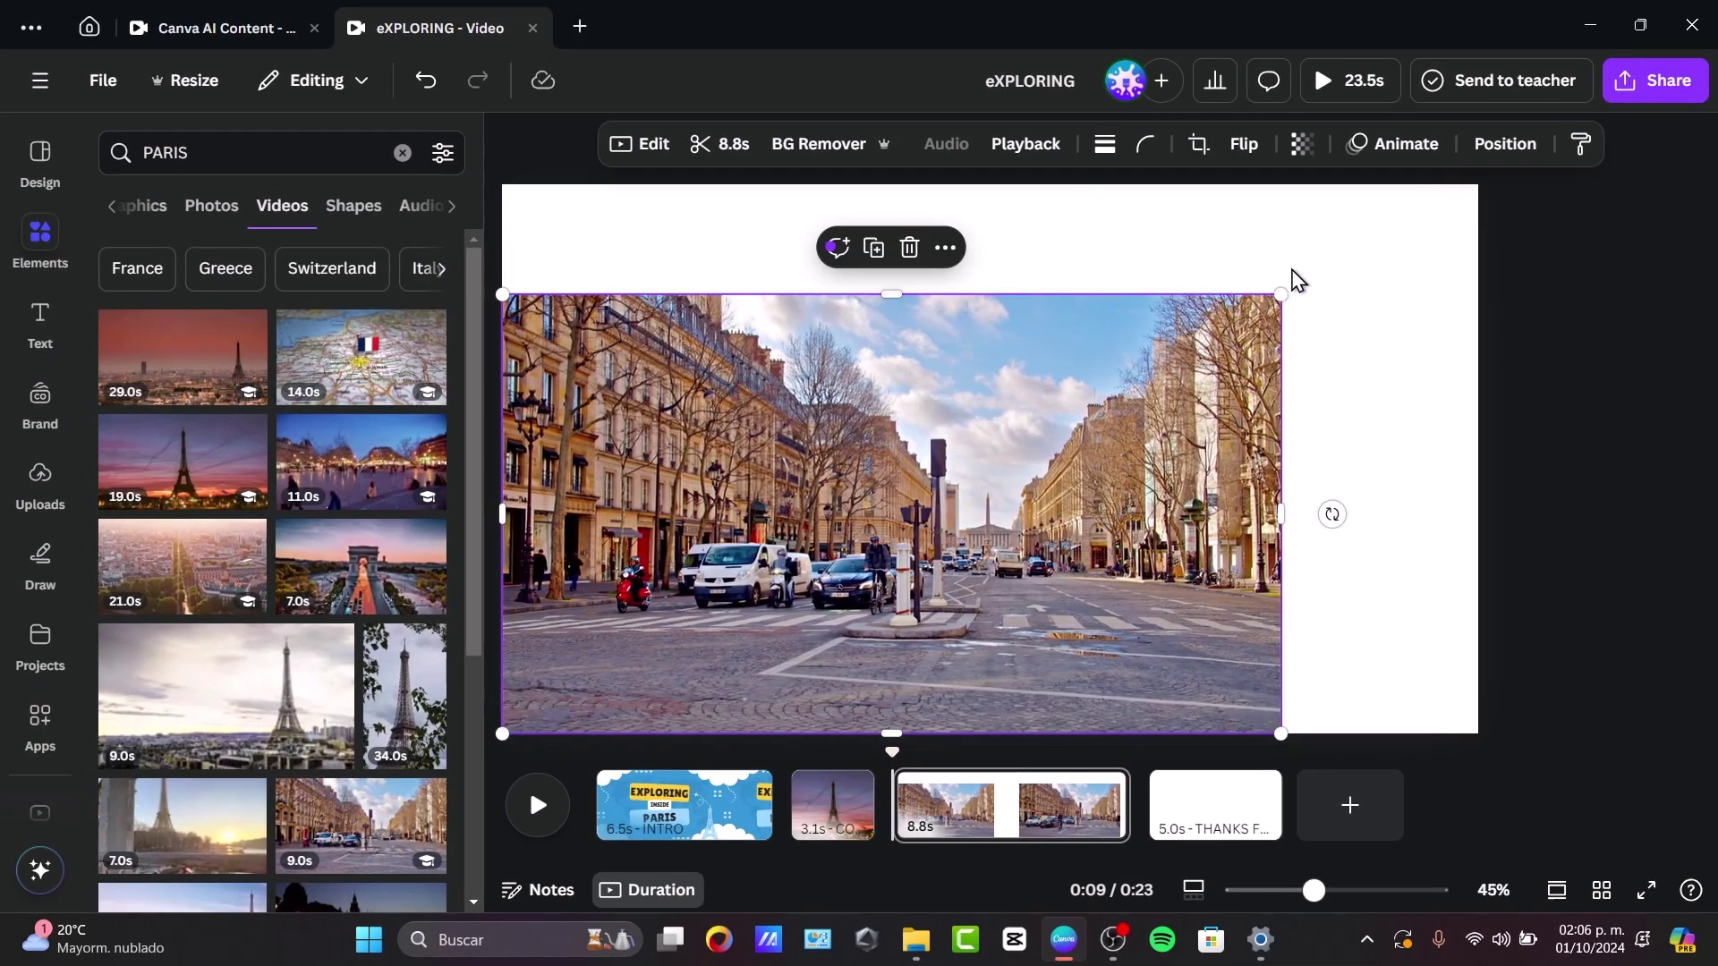
pyautogui.moveTo(1280, 301); pyautogui.dragTo(1485, 215)
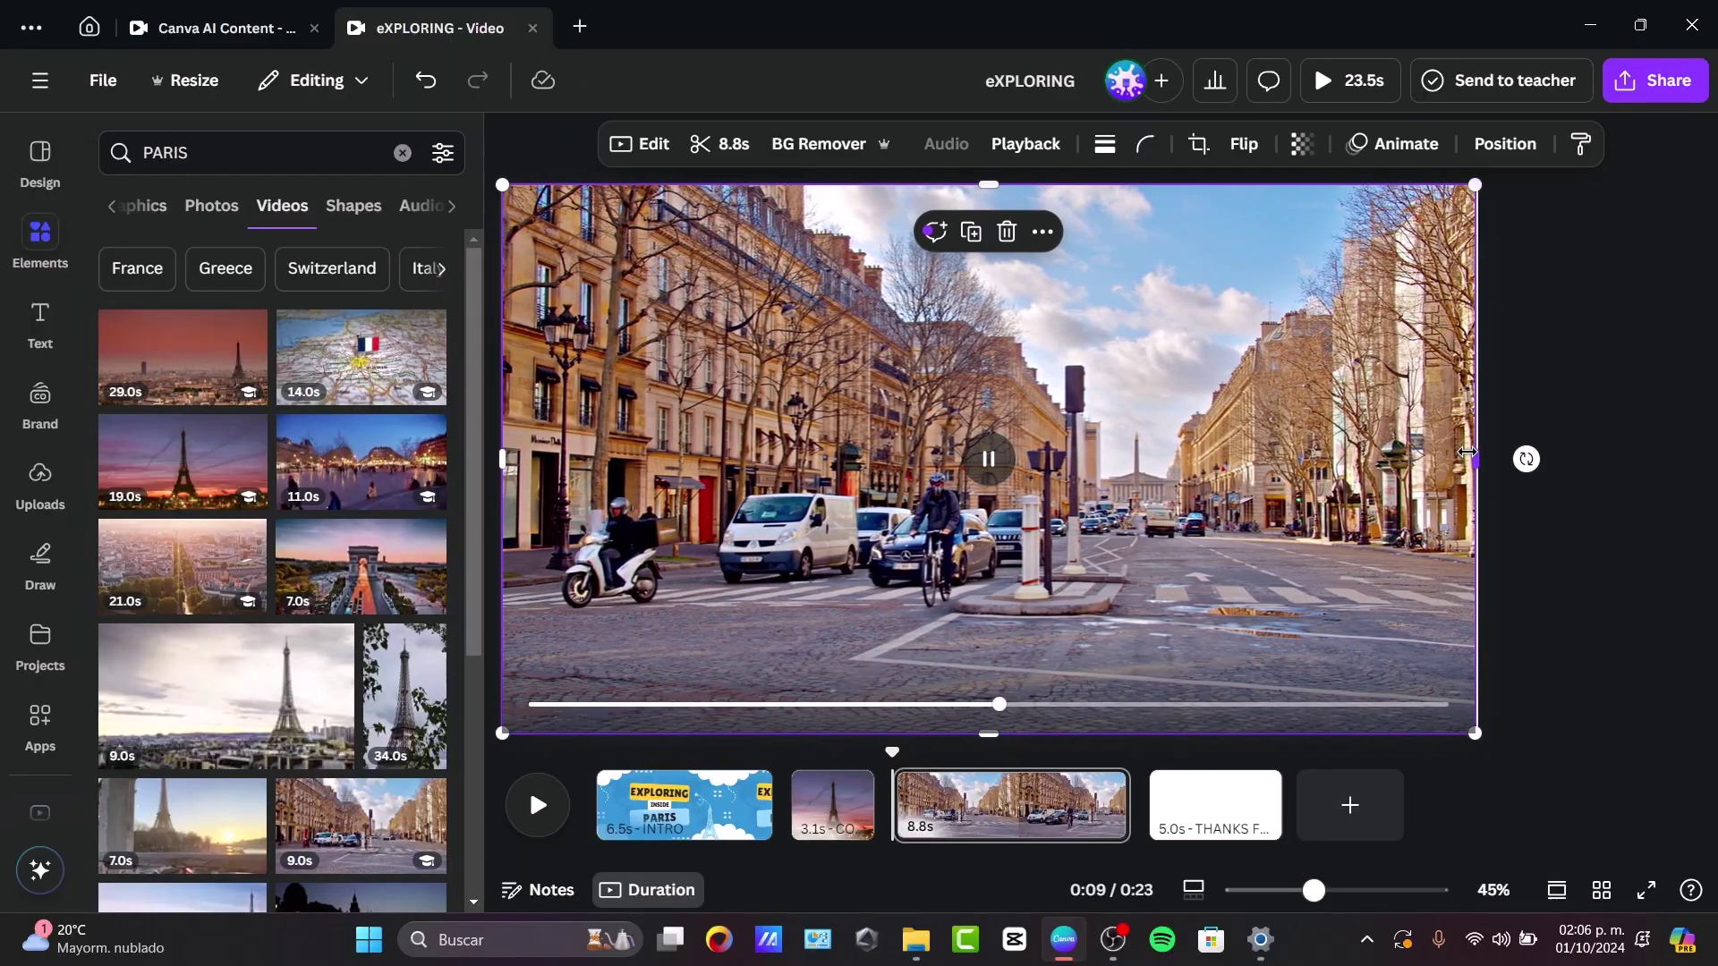
pyautogui.moveTo(1475, 459); pyautogui.dragTo(1479, 459)
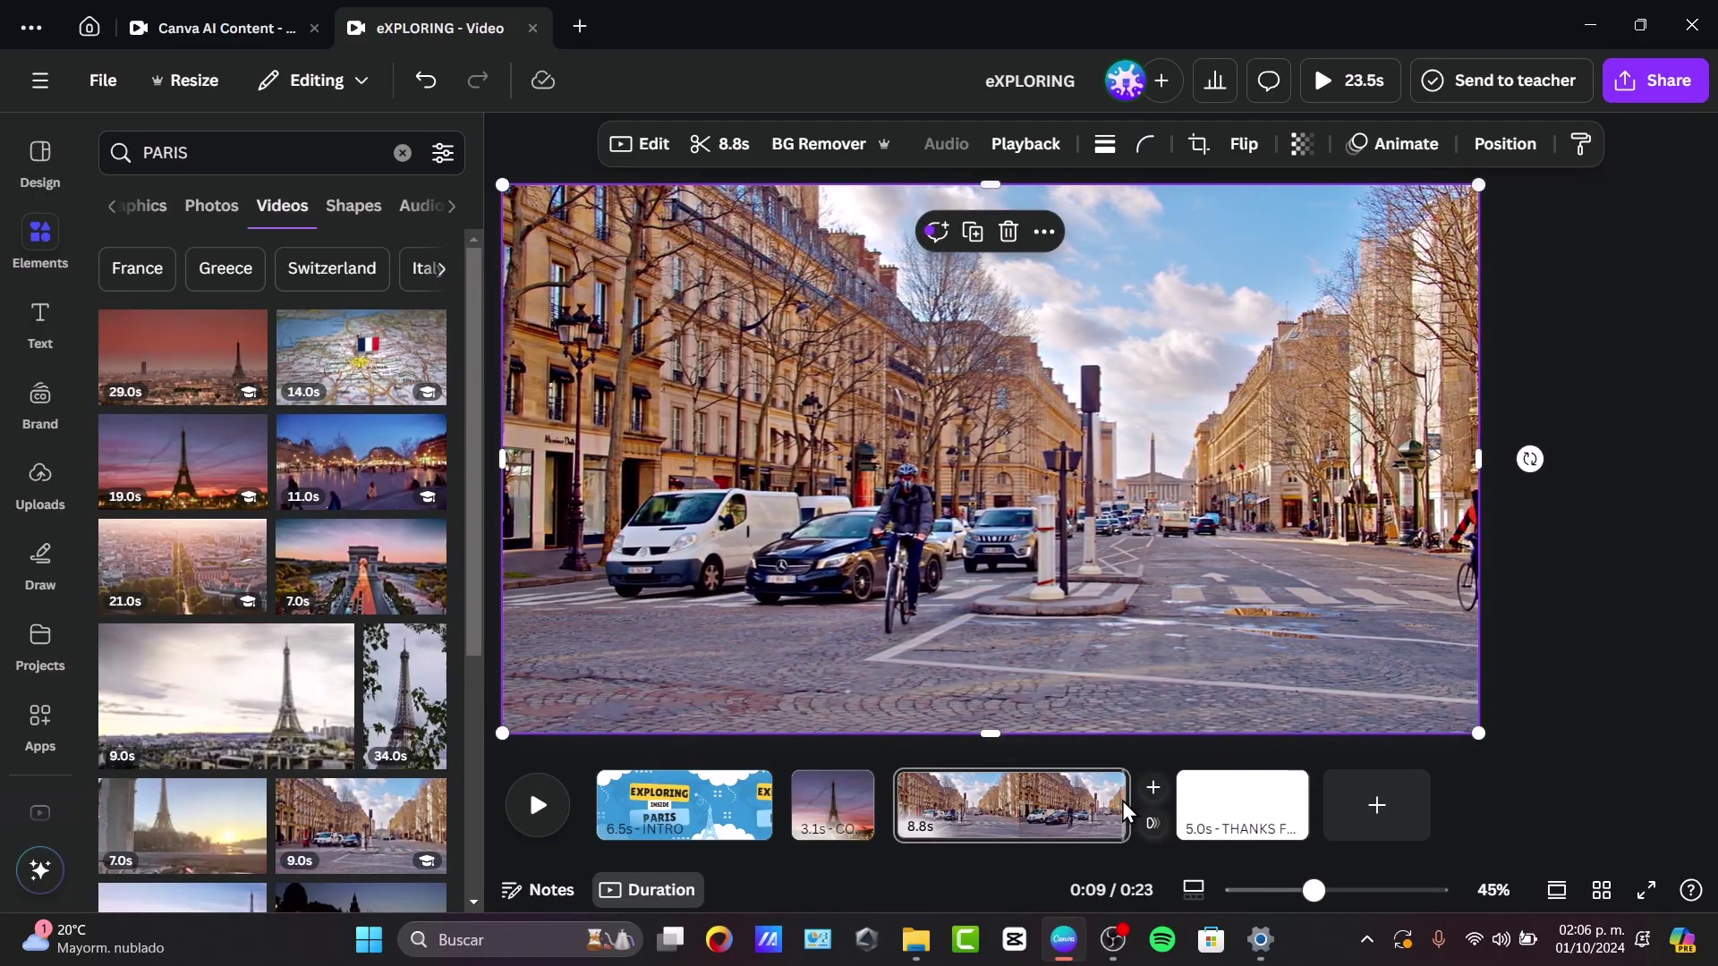
pyautogui.moveTo(1116, 800); pyautogui.dragTo(1067, 803)
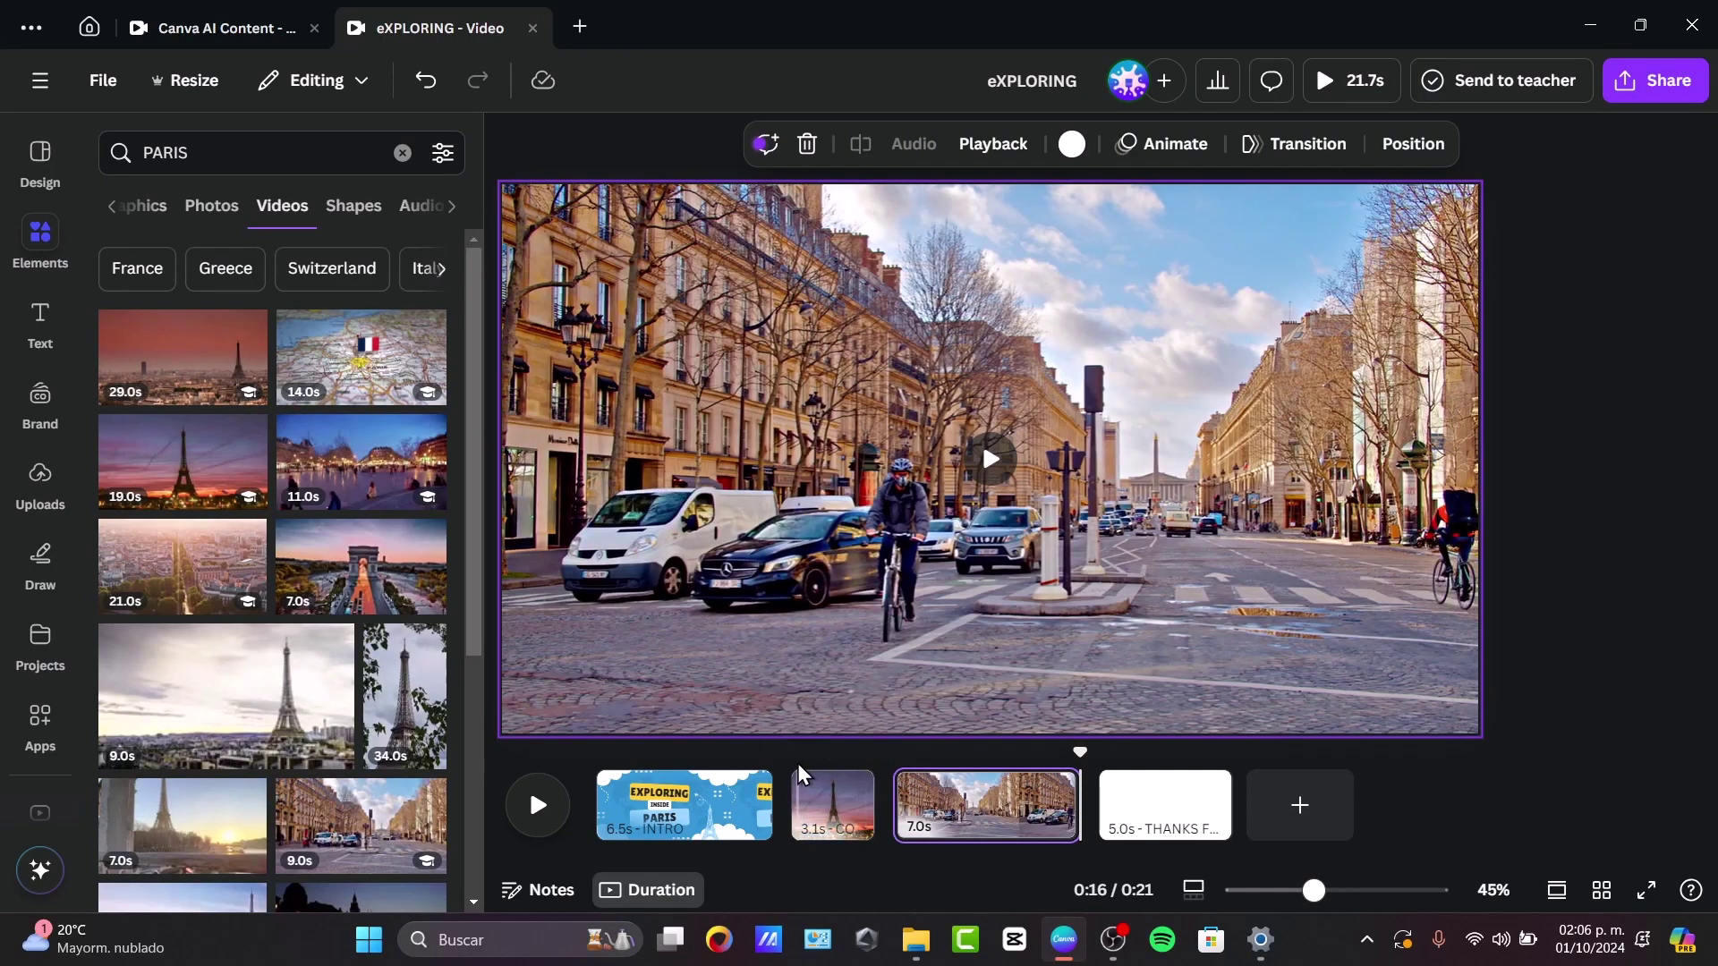
pyautogui.click(751, 753)
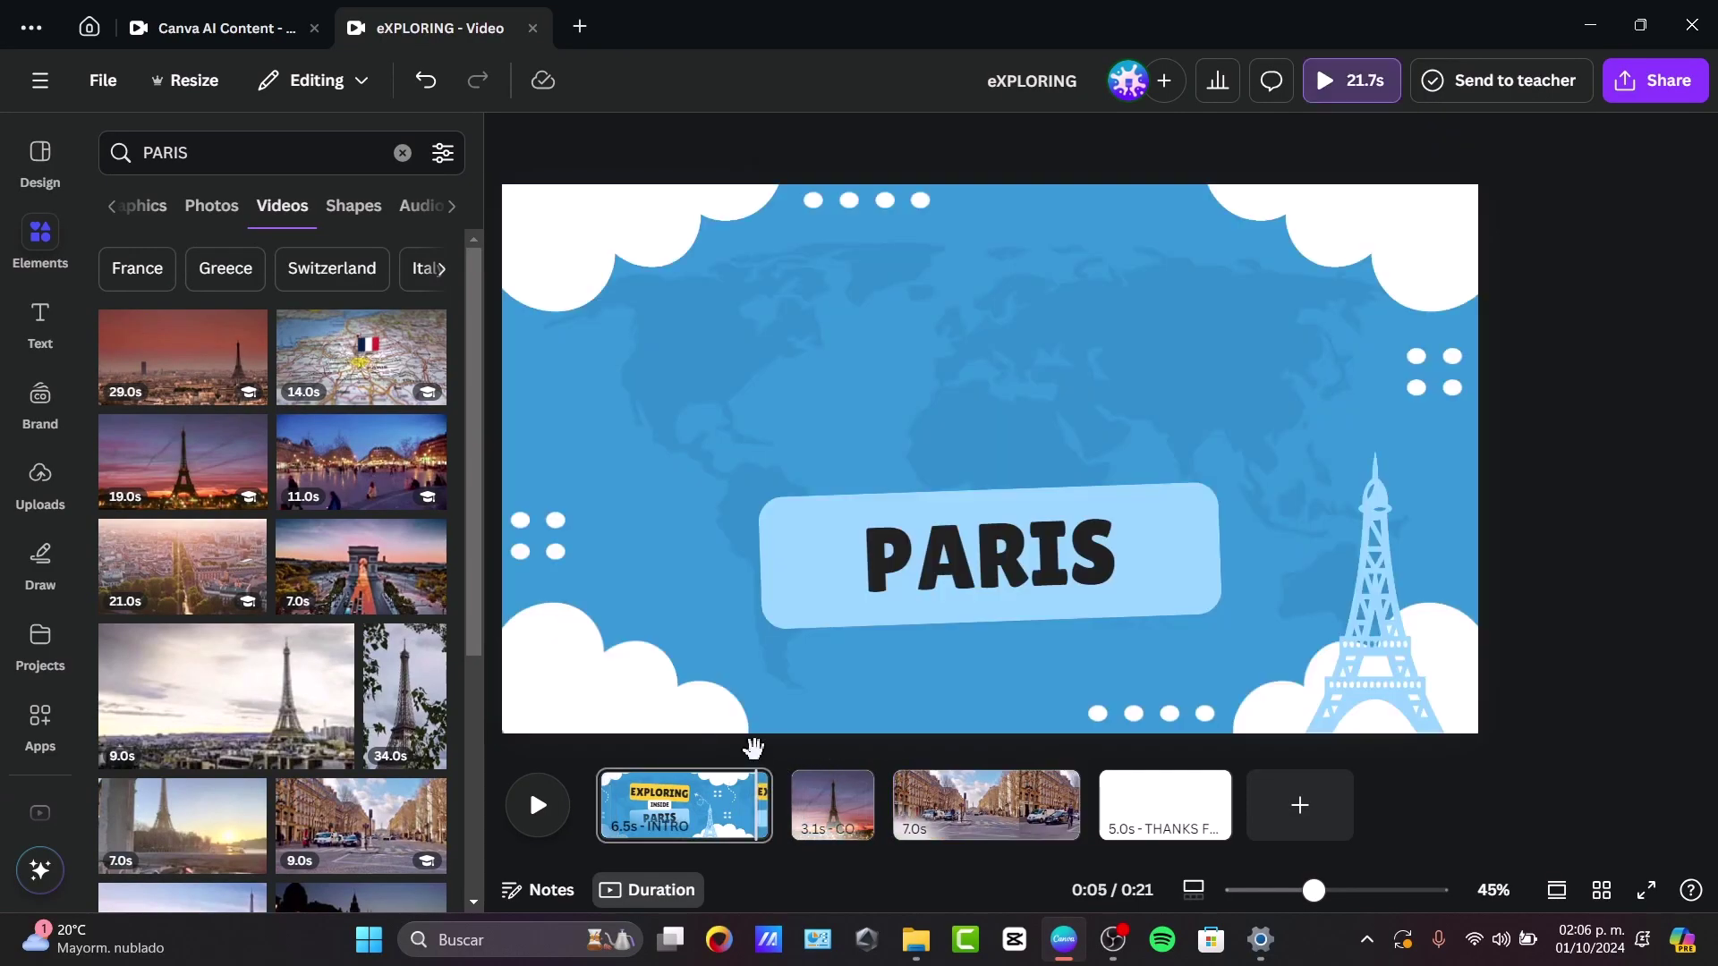
pyautogui.moveTo(752, 748); pyautogui.dragTo(787, 771)
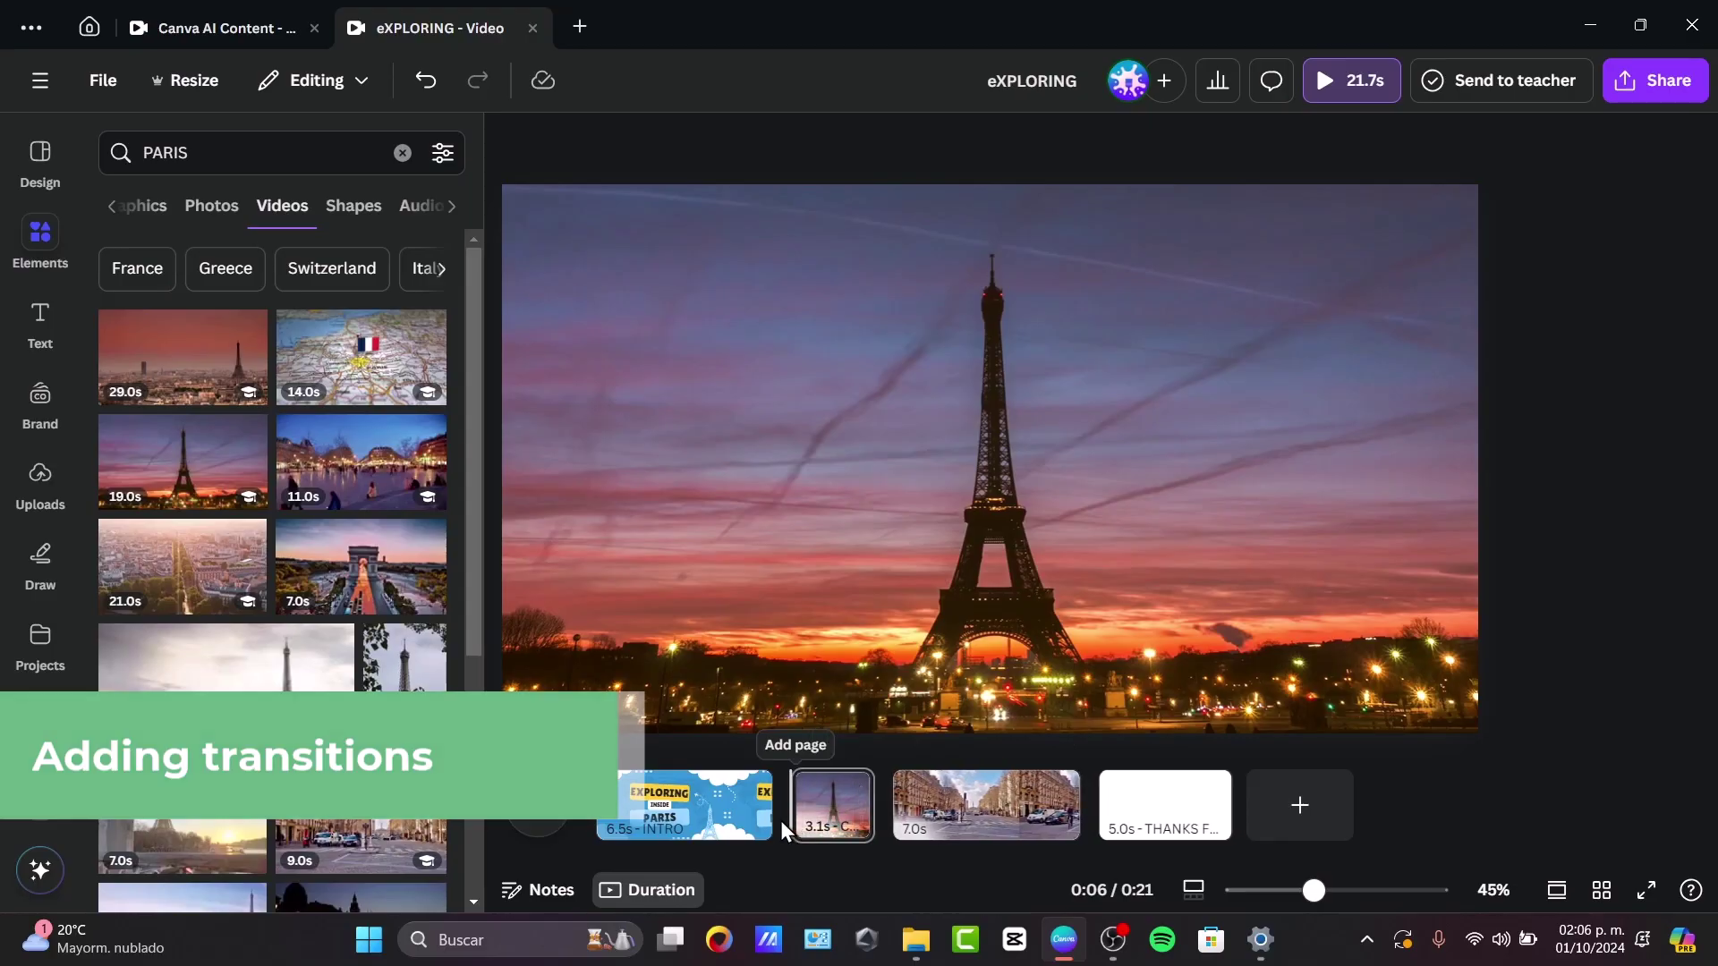
# Insert Flow transitions after the intro, between the Eiffel and street clips, and before THANKS.
pyautogui.click(791, 820)
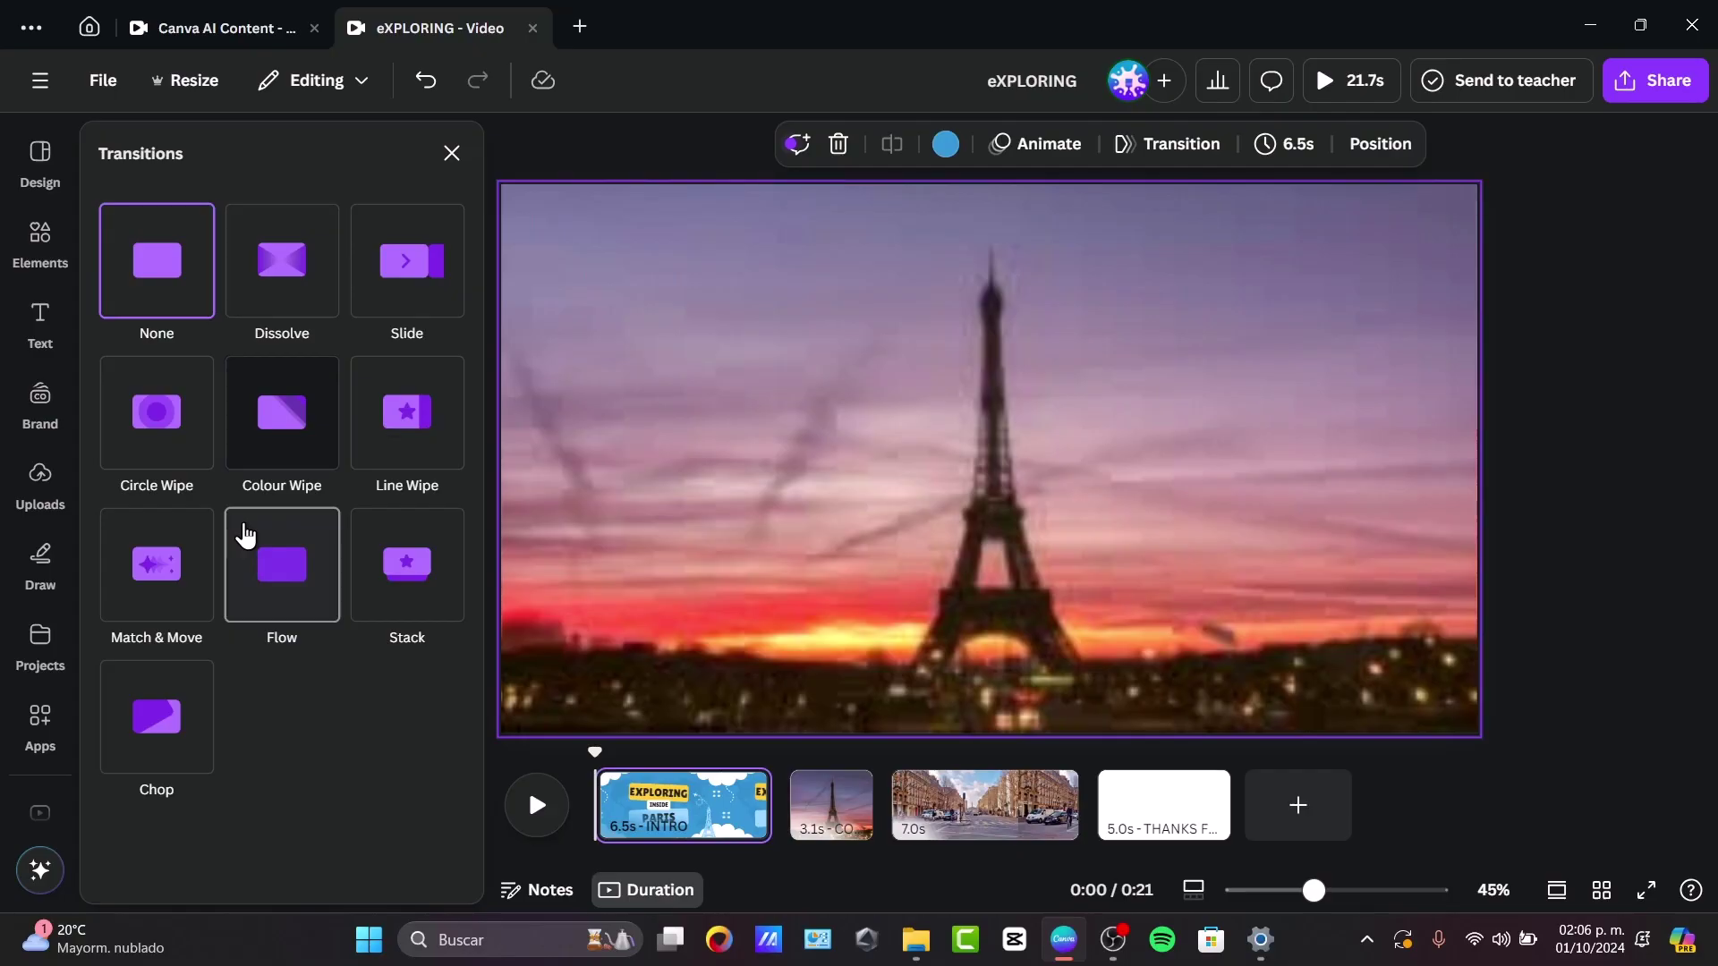
pyautogui.click(246, 533)
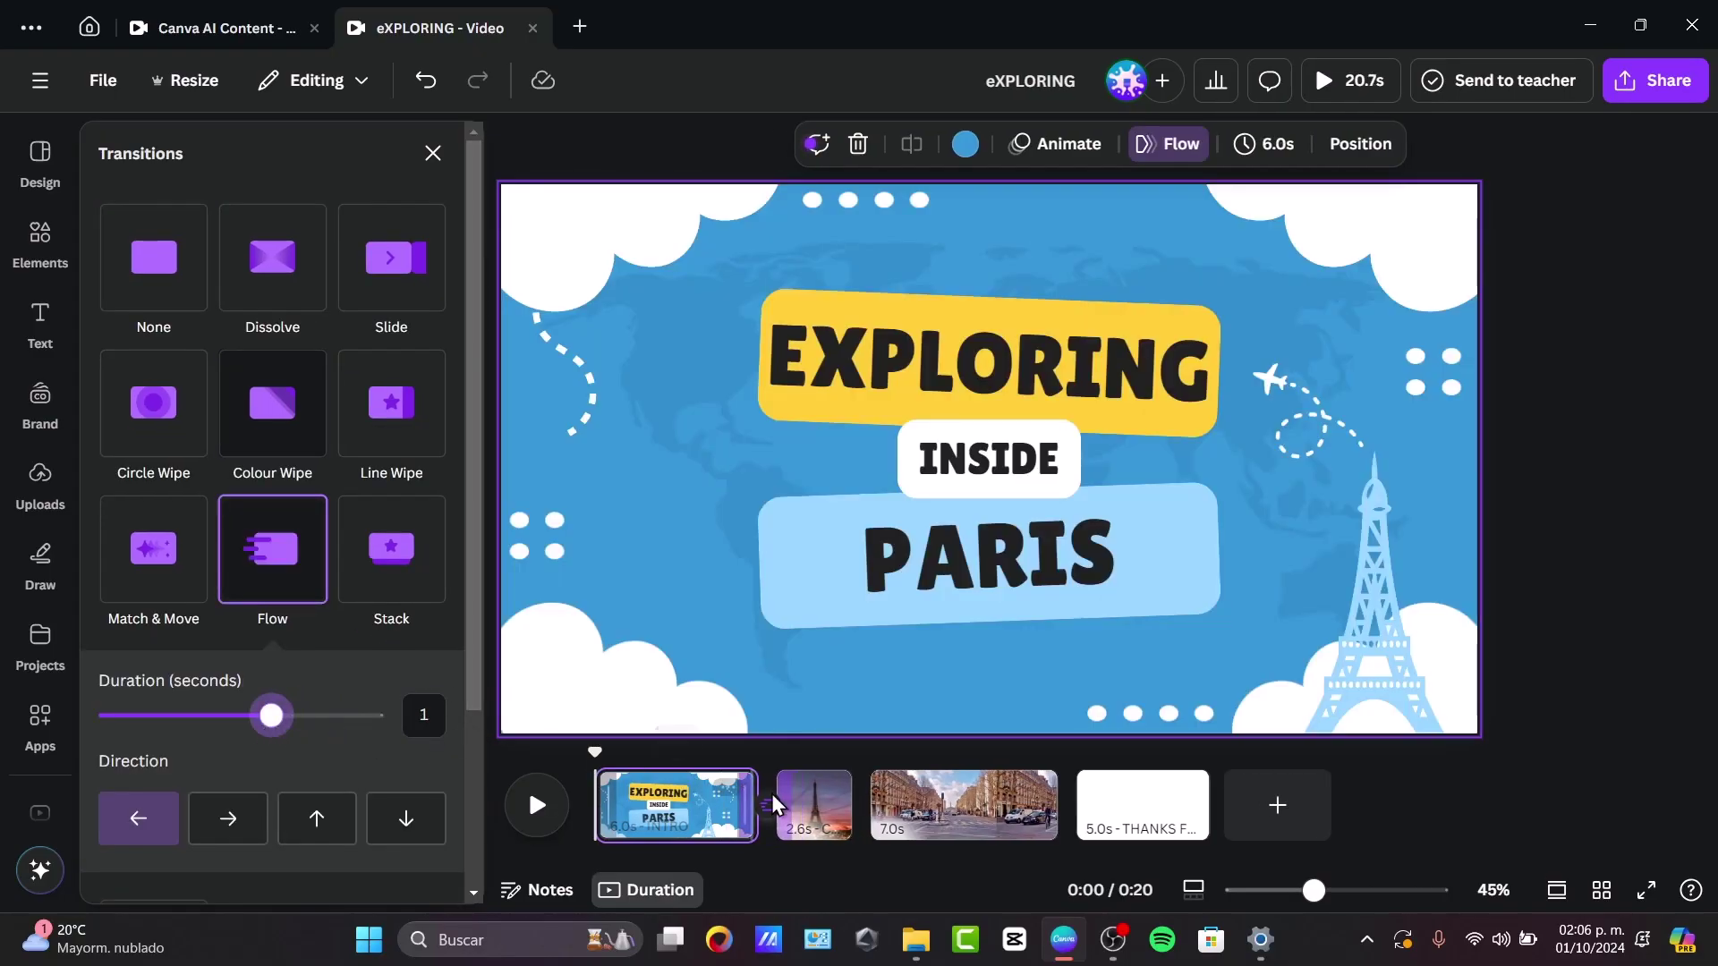
pyautogui.click(873, 804)
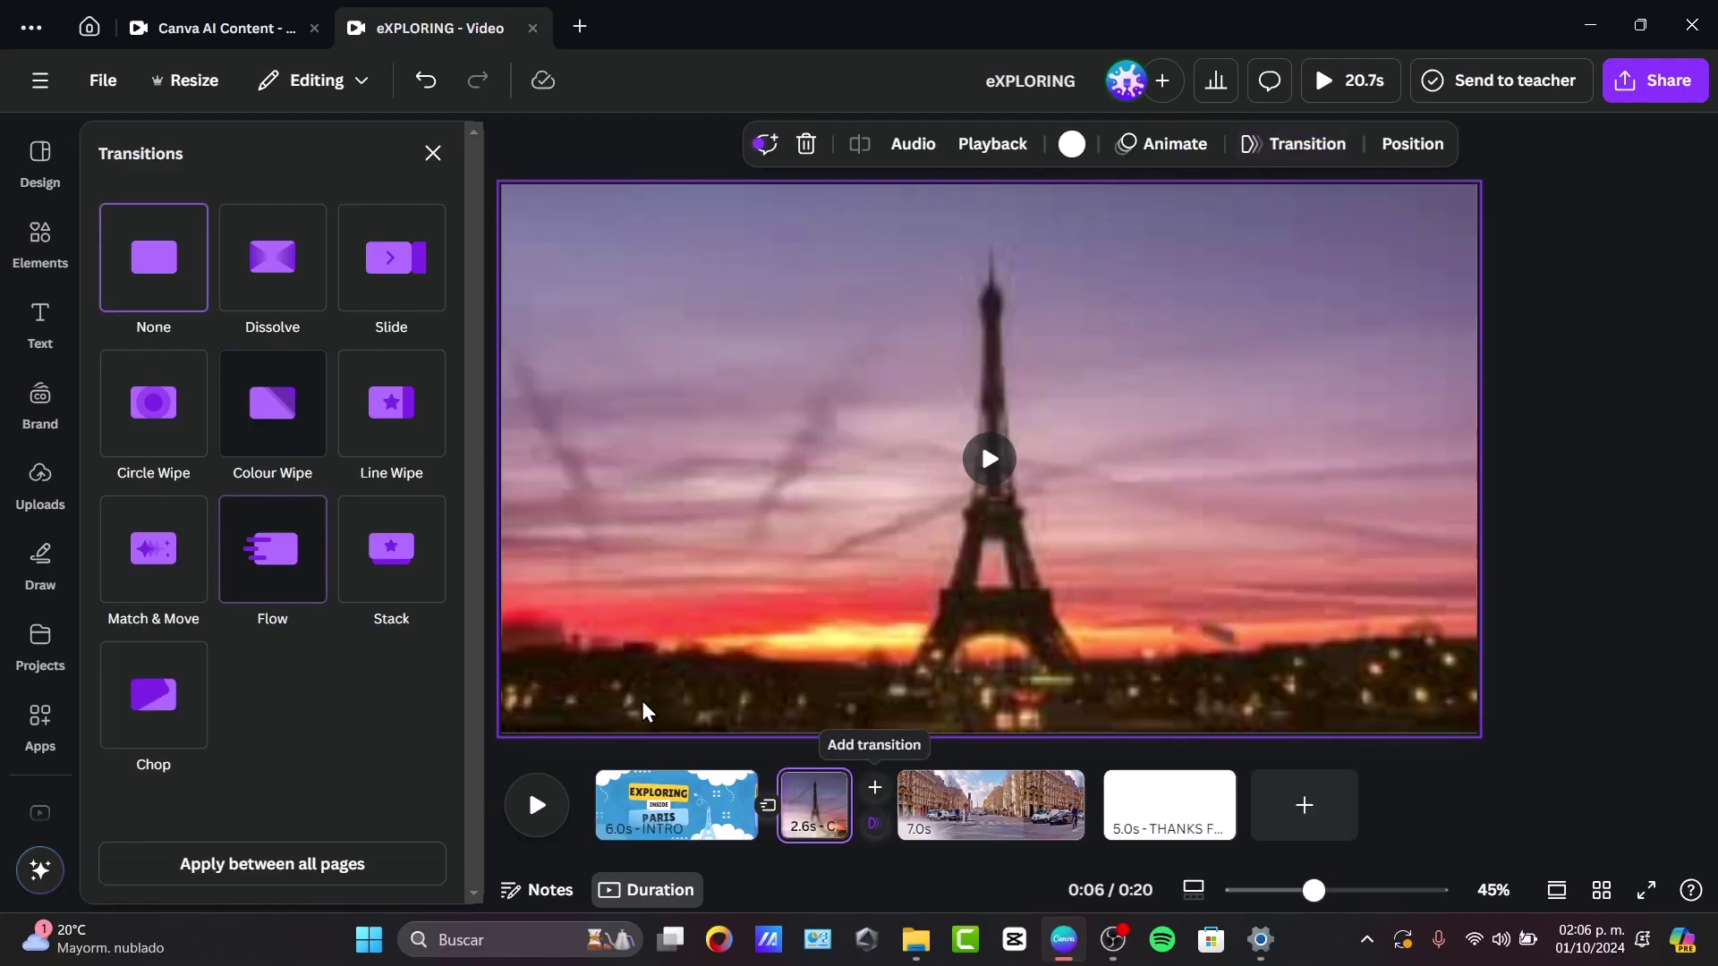
pyautogui.click(253, 561)
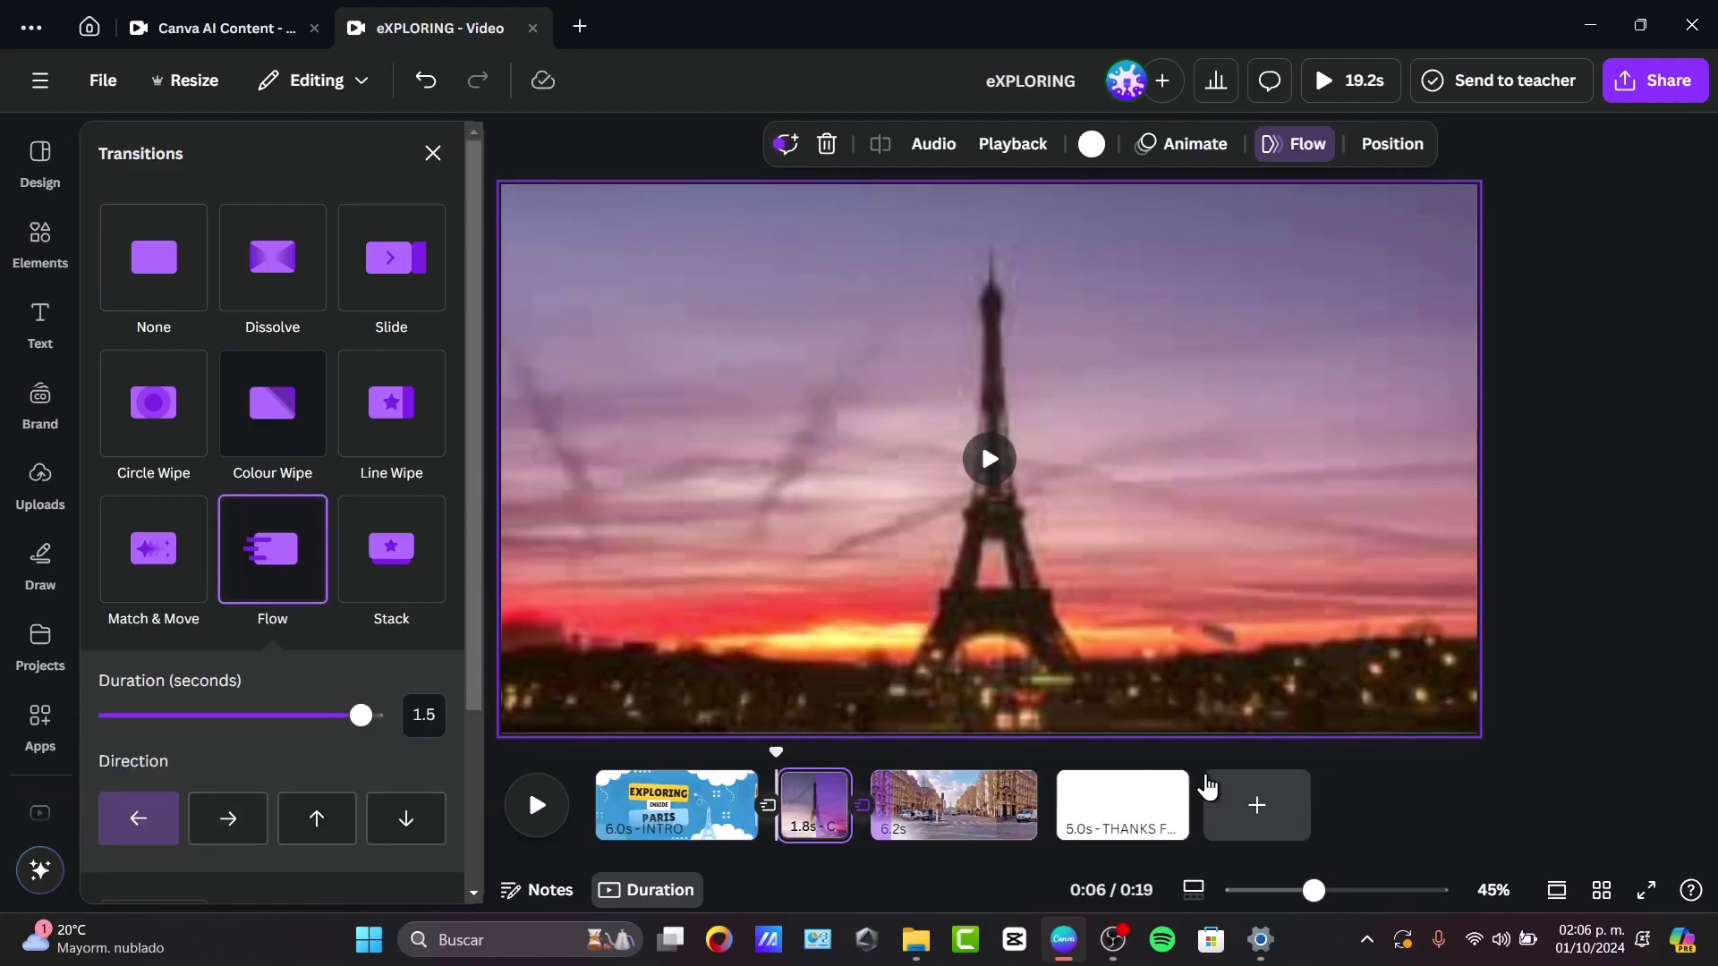
pyautogui.click(1052, 800)
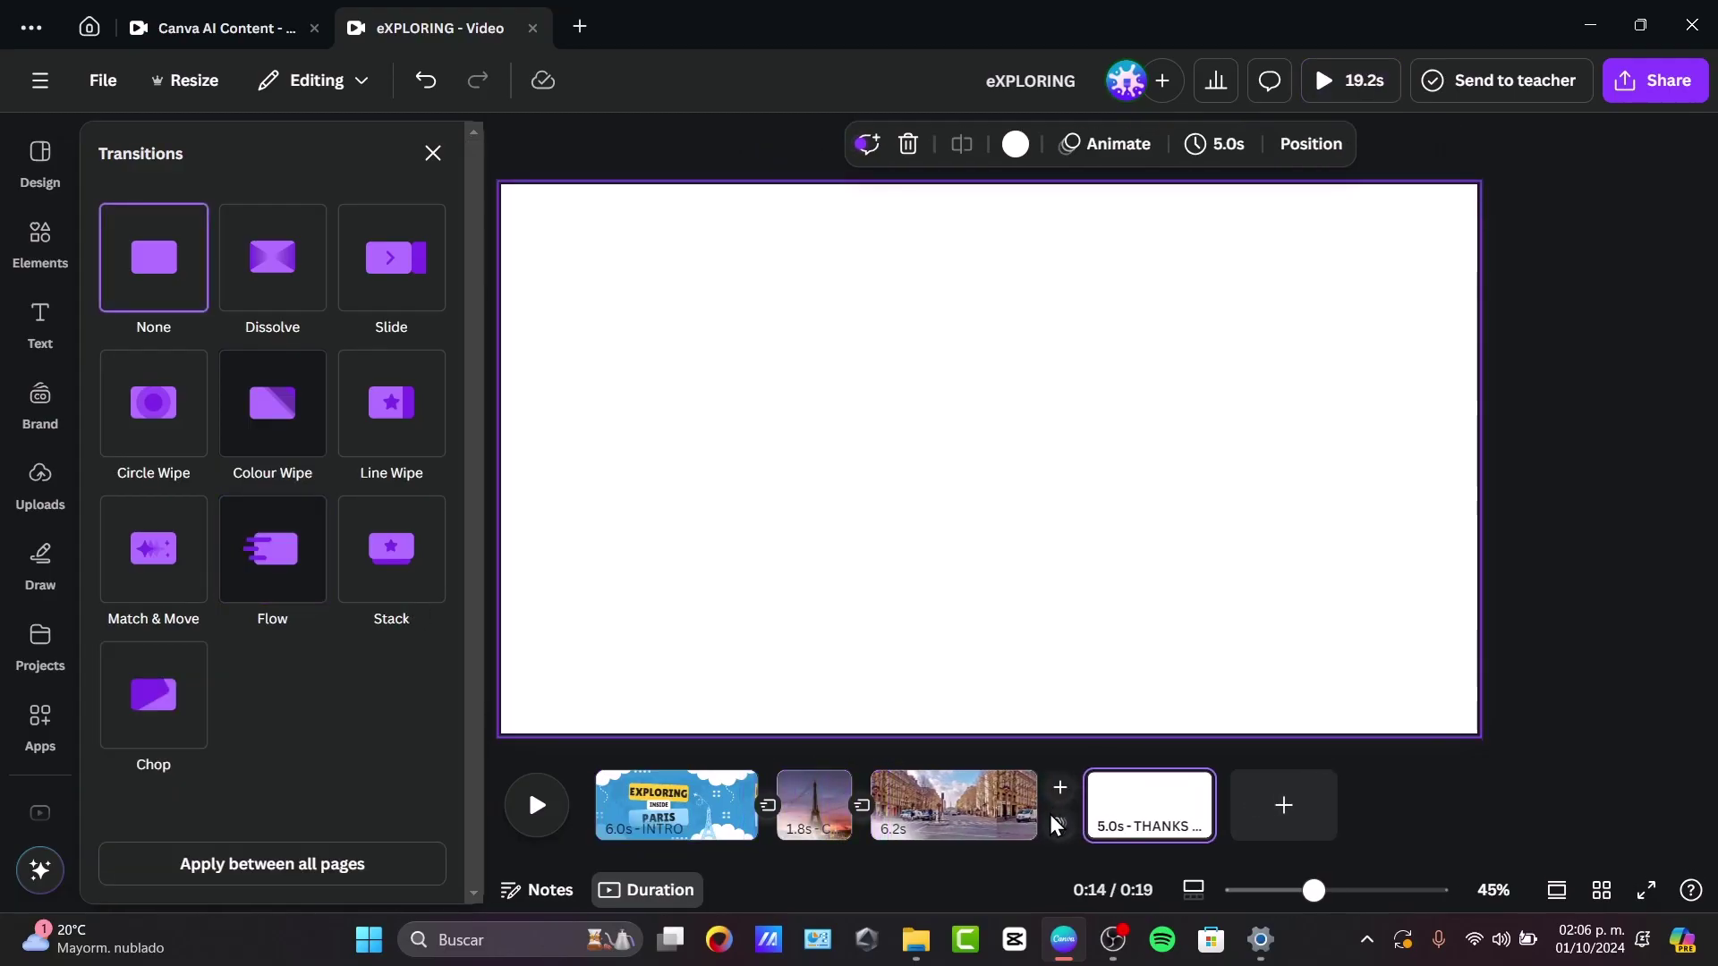
pyautogui.click(1049, 814)
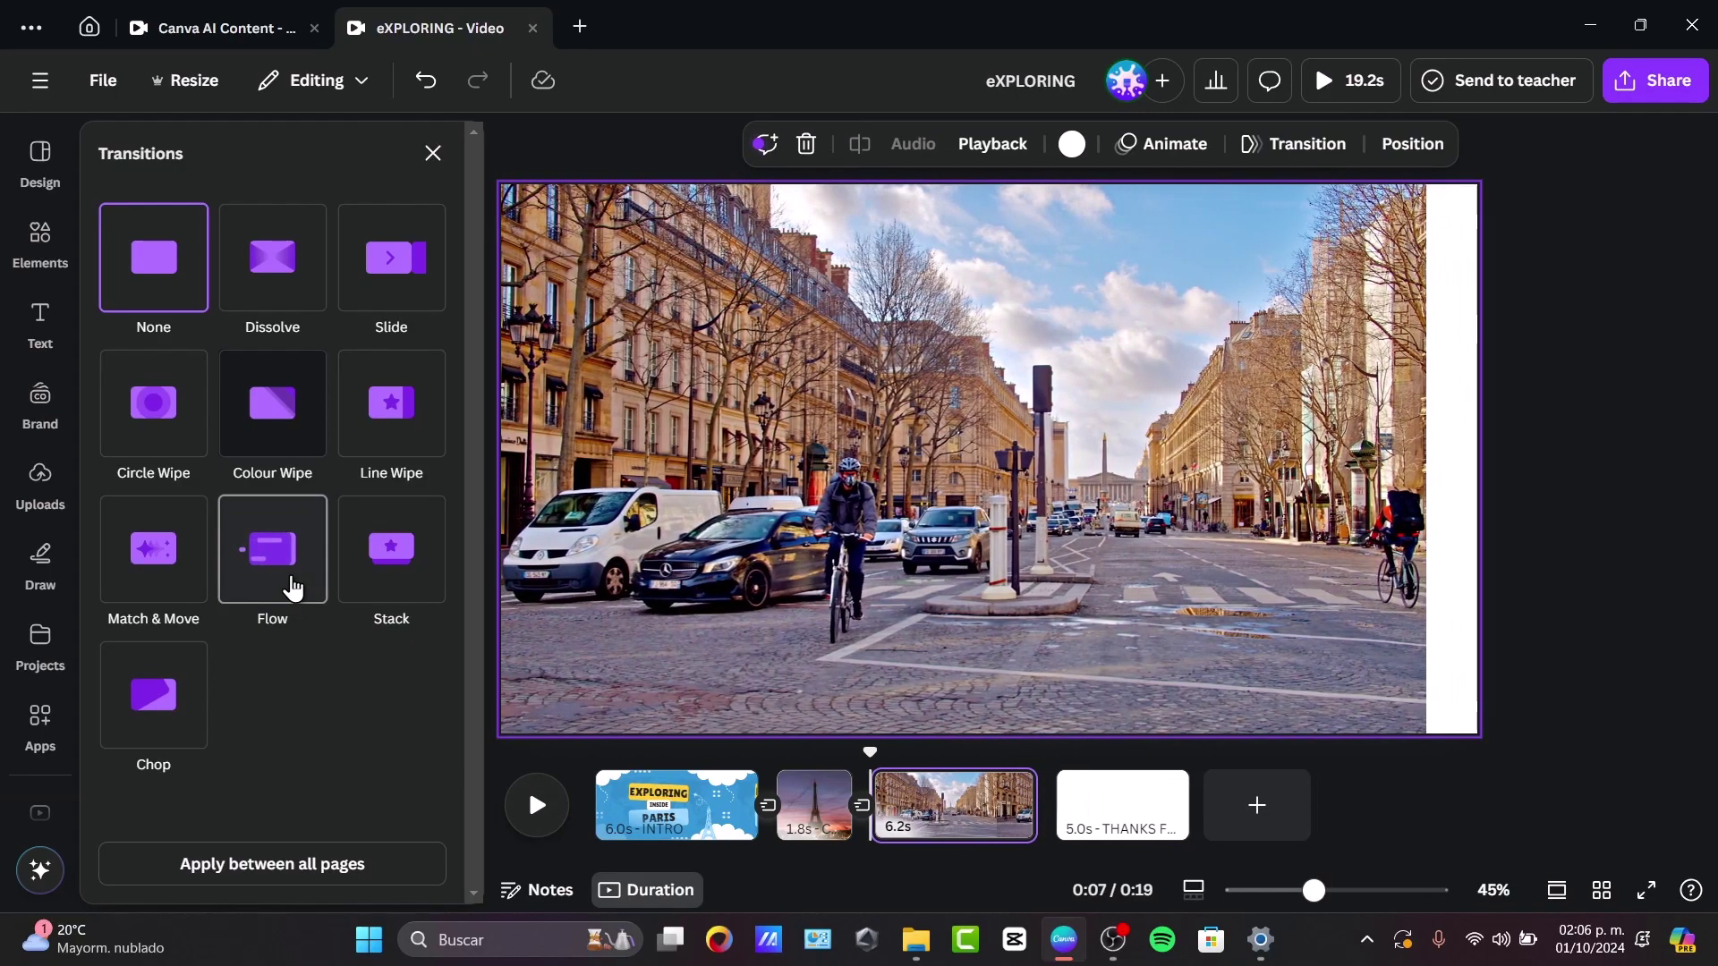
pyautogui.click(287, 586)
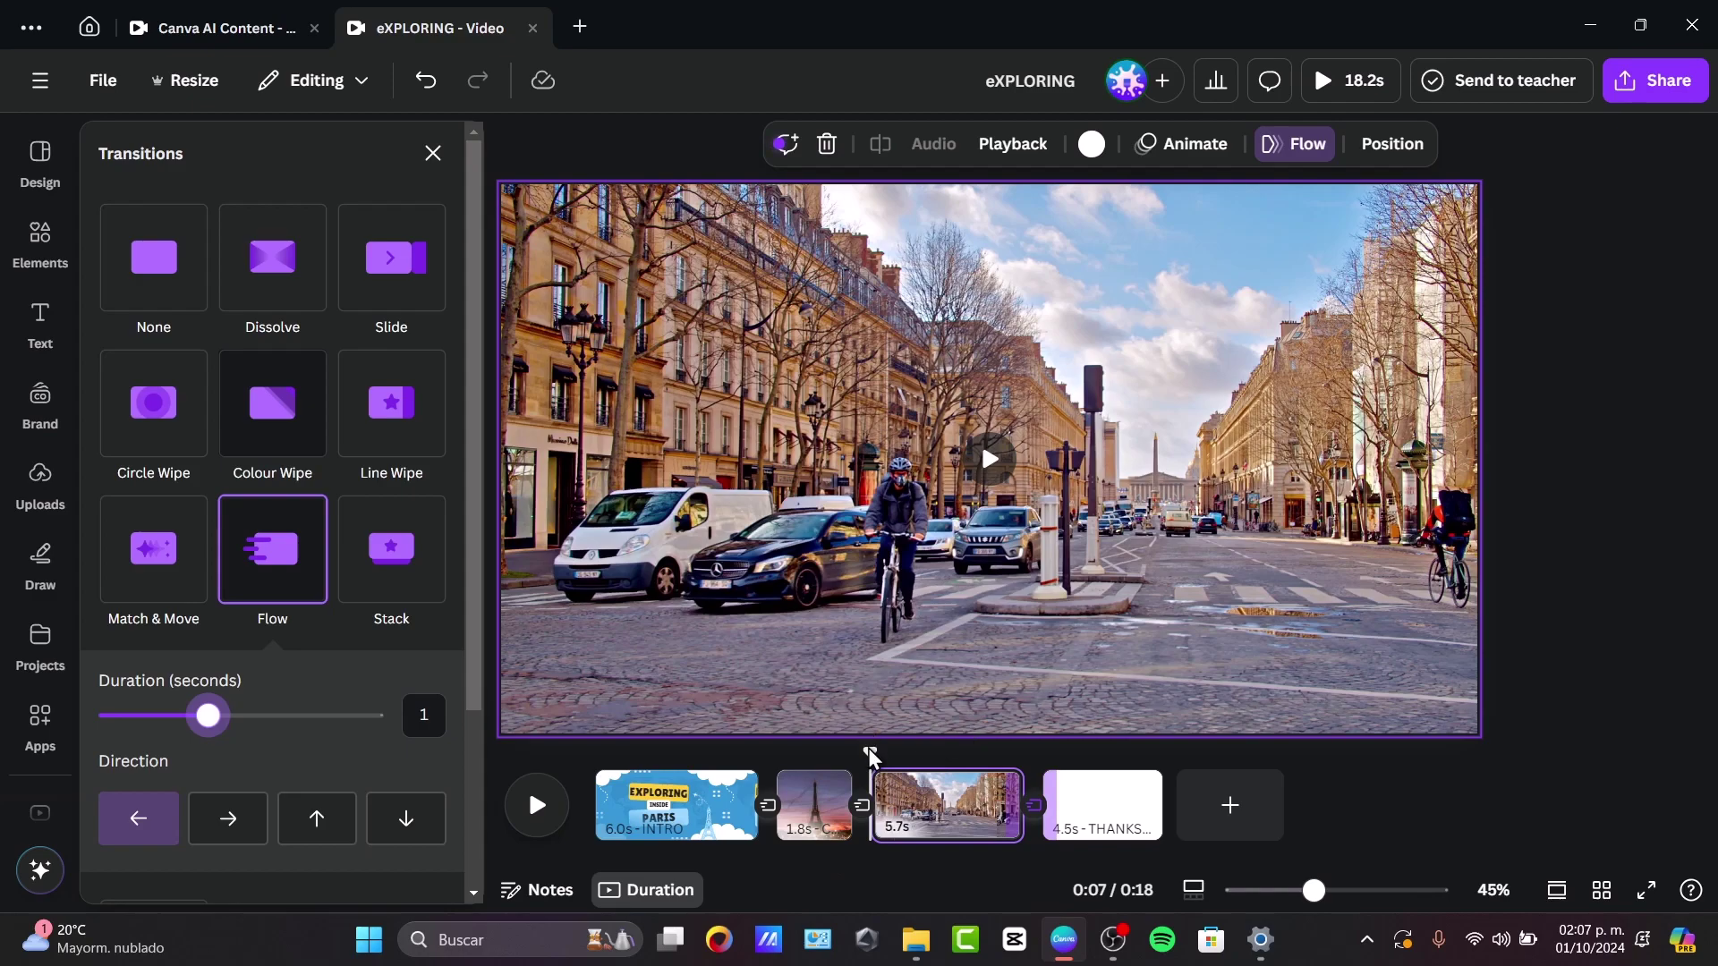
pyautogui.moveTo(868, 748); pyautogui.dragTo(836, 804)
pyautogui.click(828, 816)
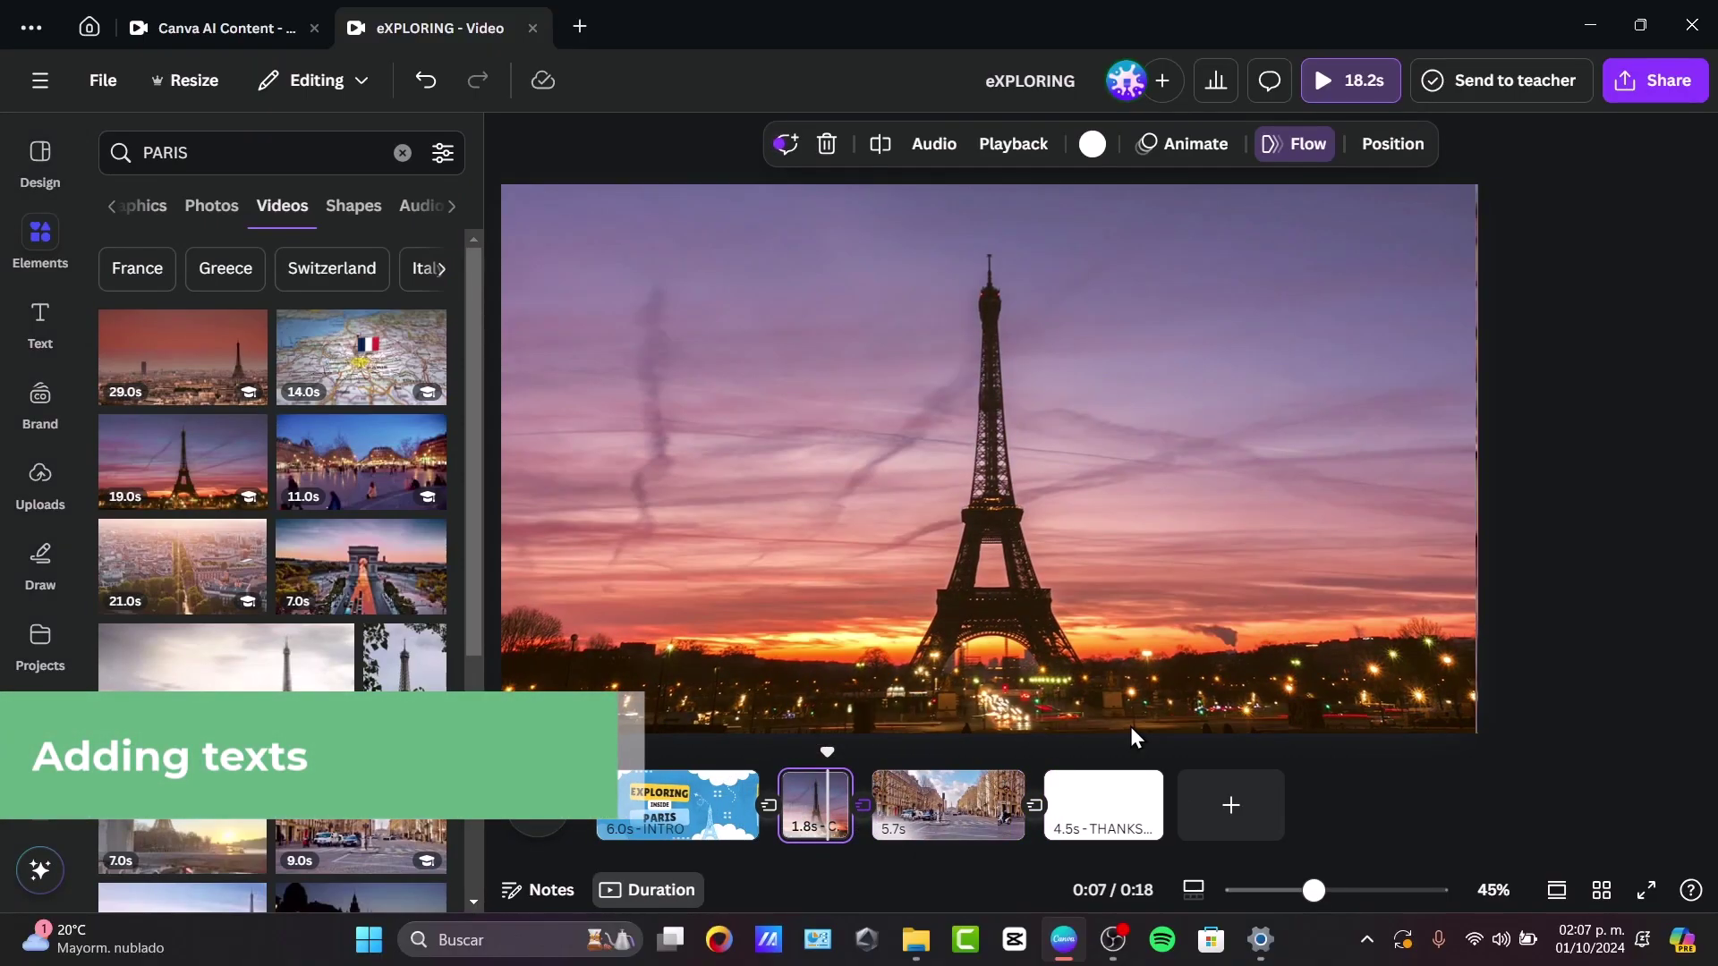
# Add the Schoolbell 'lower third' text combination, shrink and widen it, and place it top-left.
pyautogui.click(40, 322)
pyautogui.click(43, 238)
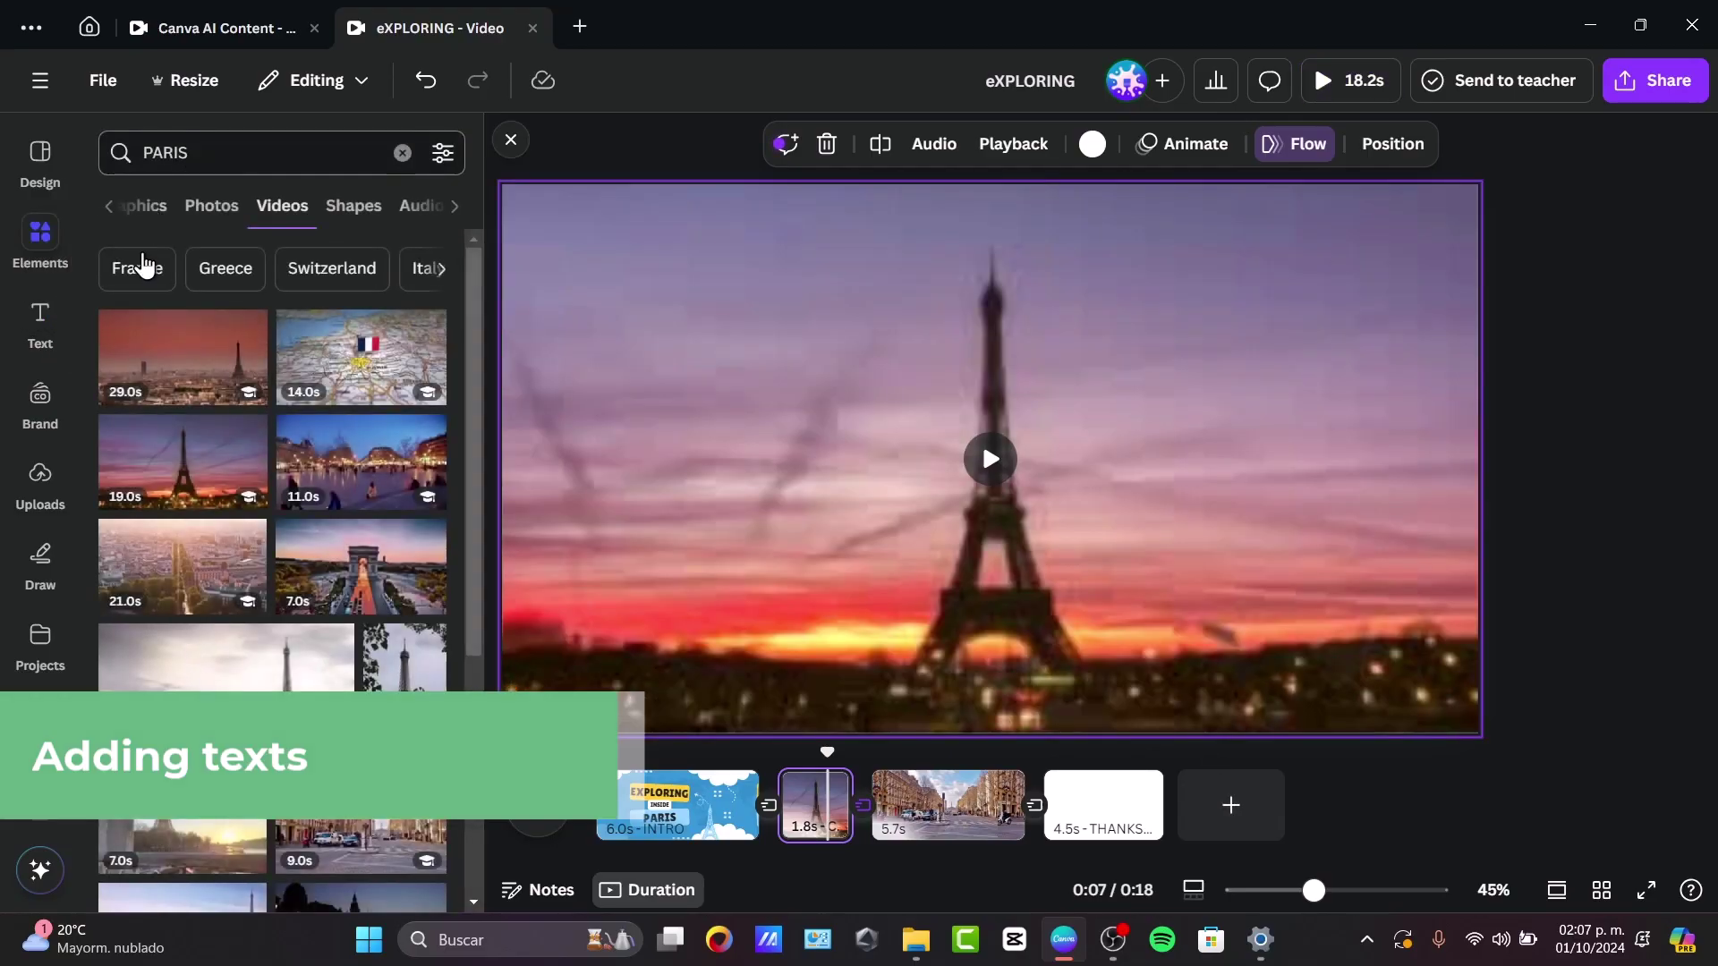
pyautogui.click(40, 317)
pyautogui.click(313, 152)
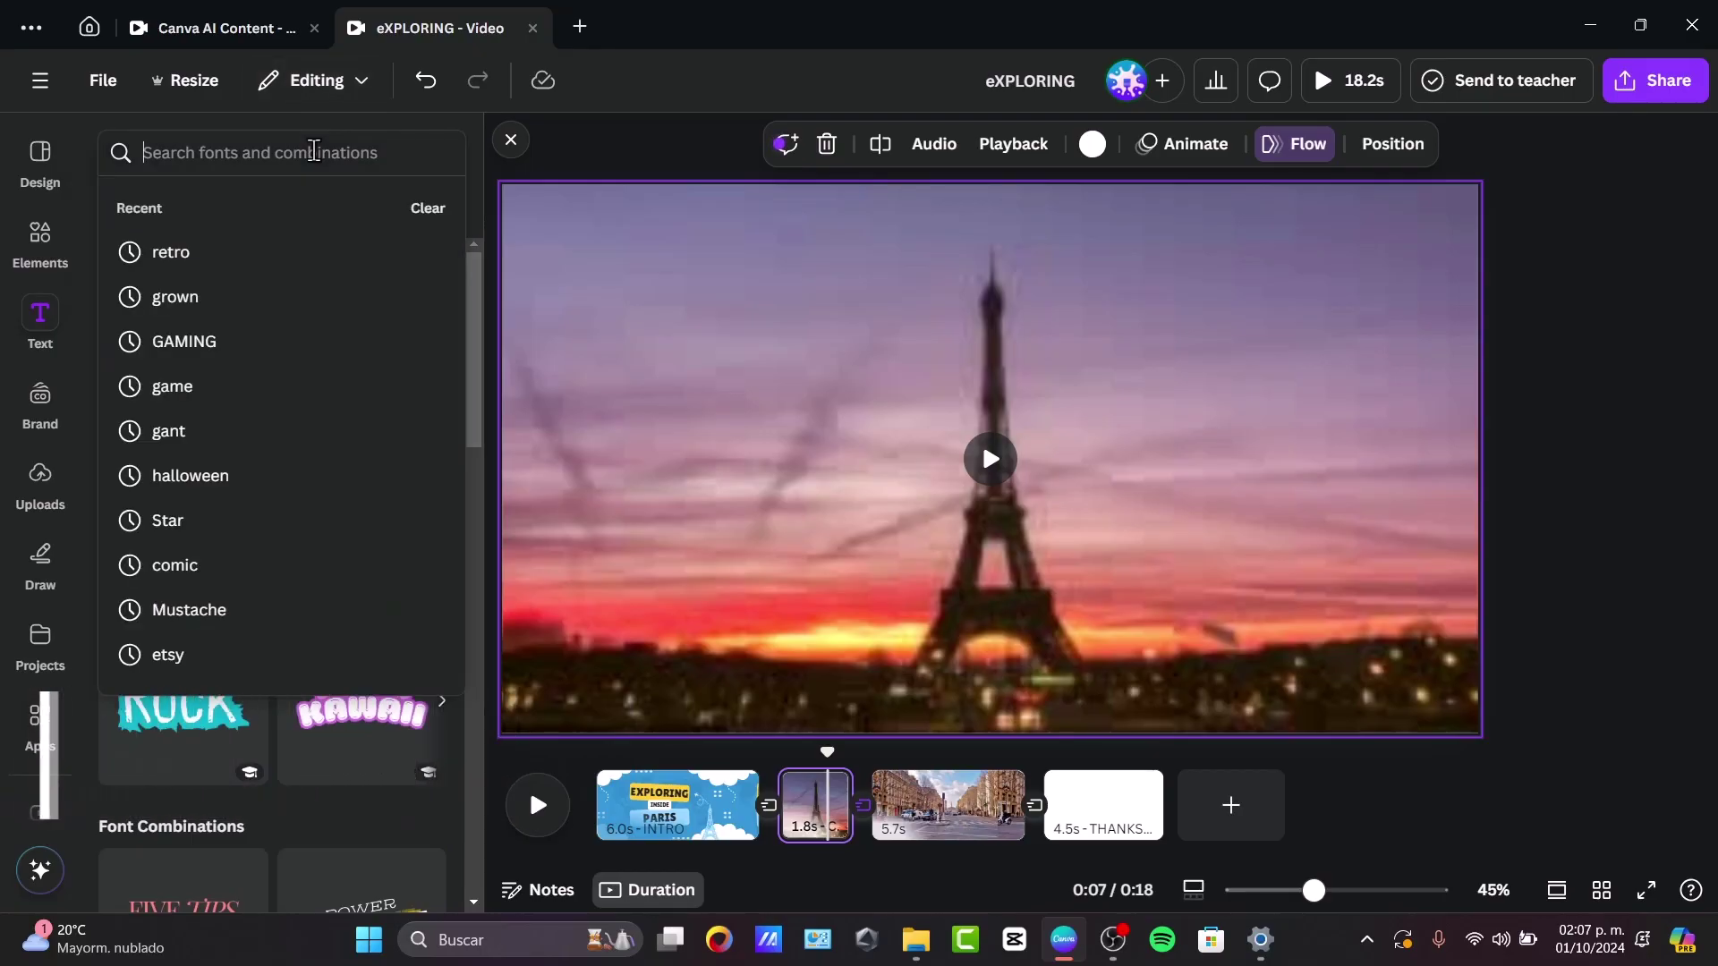
pyautogui.write('lower third')
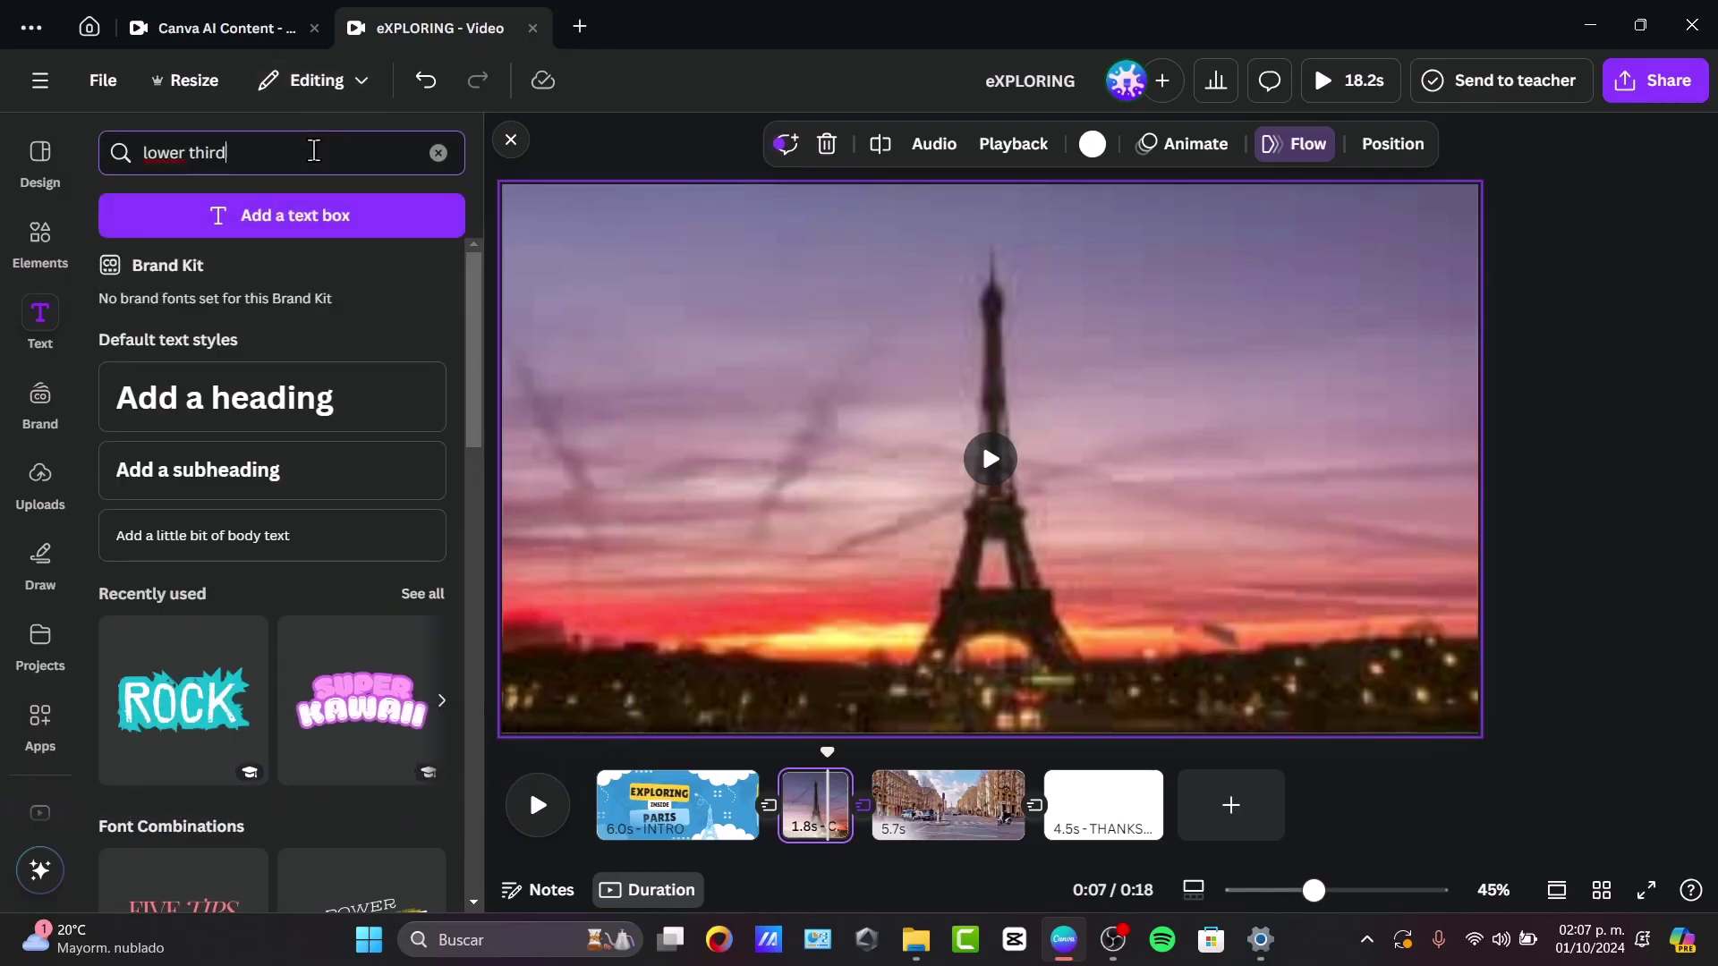
pyautogui.press('Return')
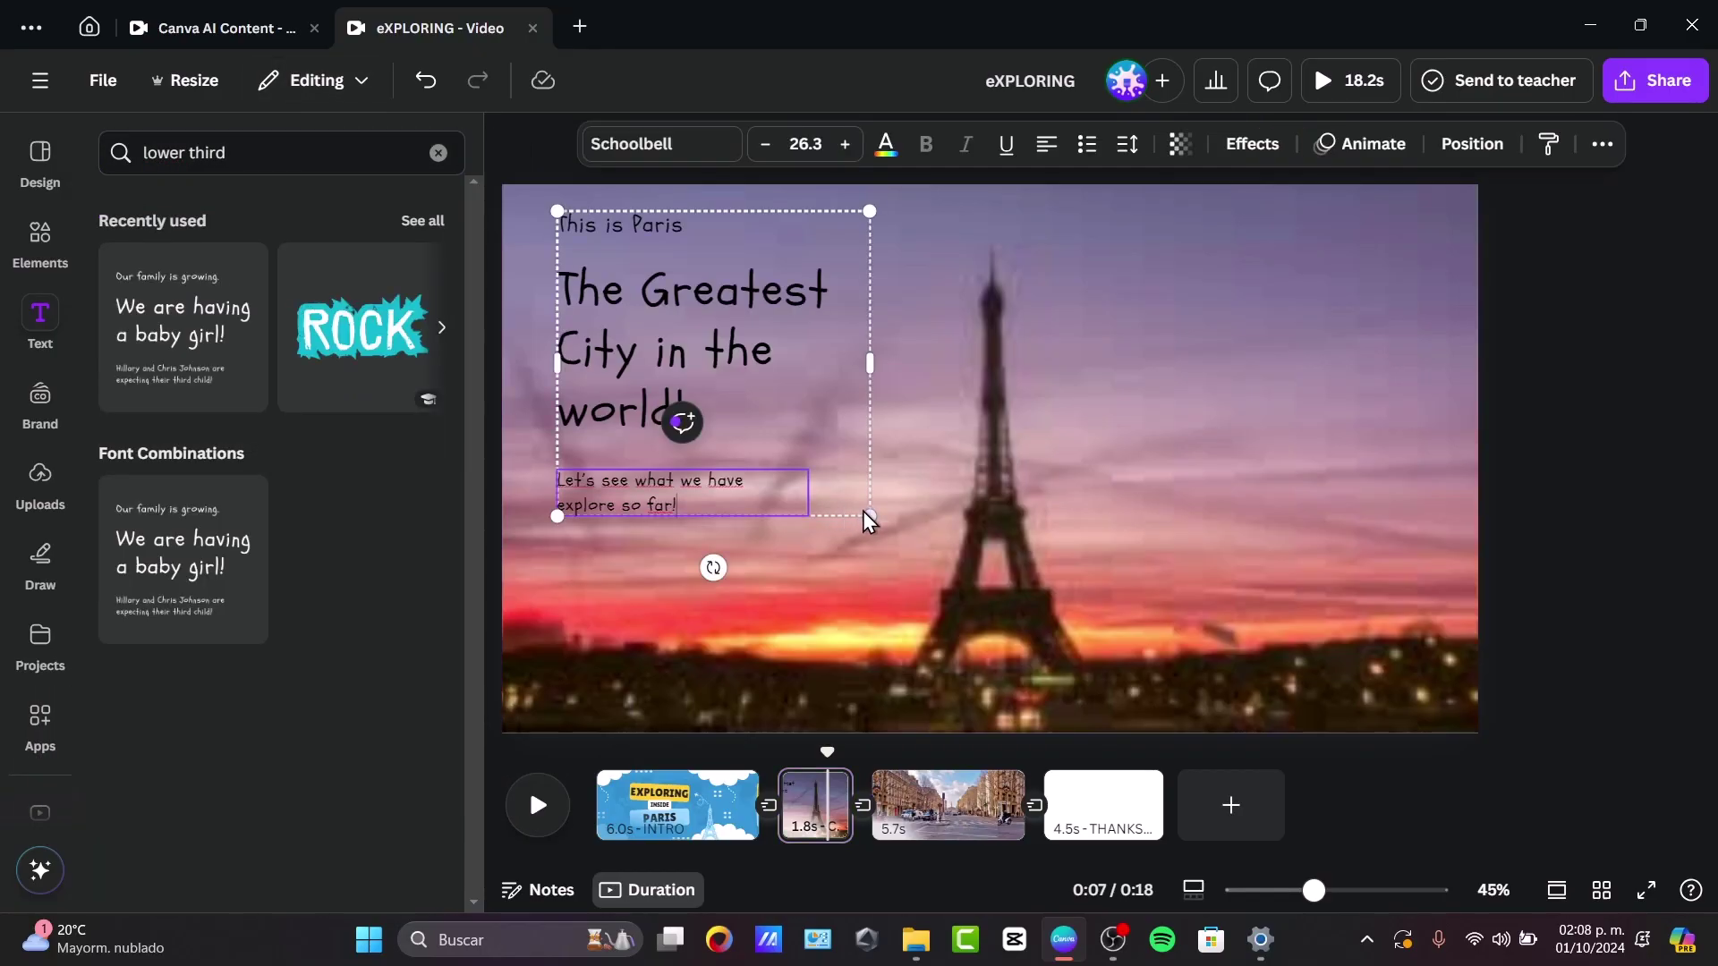
pyautogui.moveTo(867, 512); pyautogui.dragTo(804, 452)
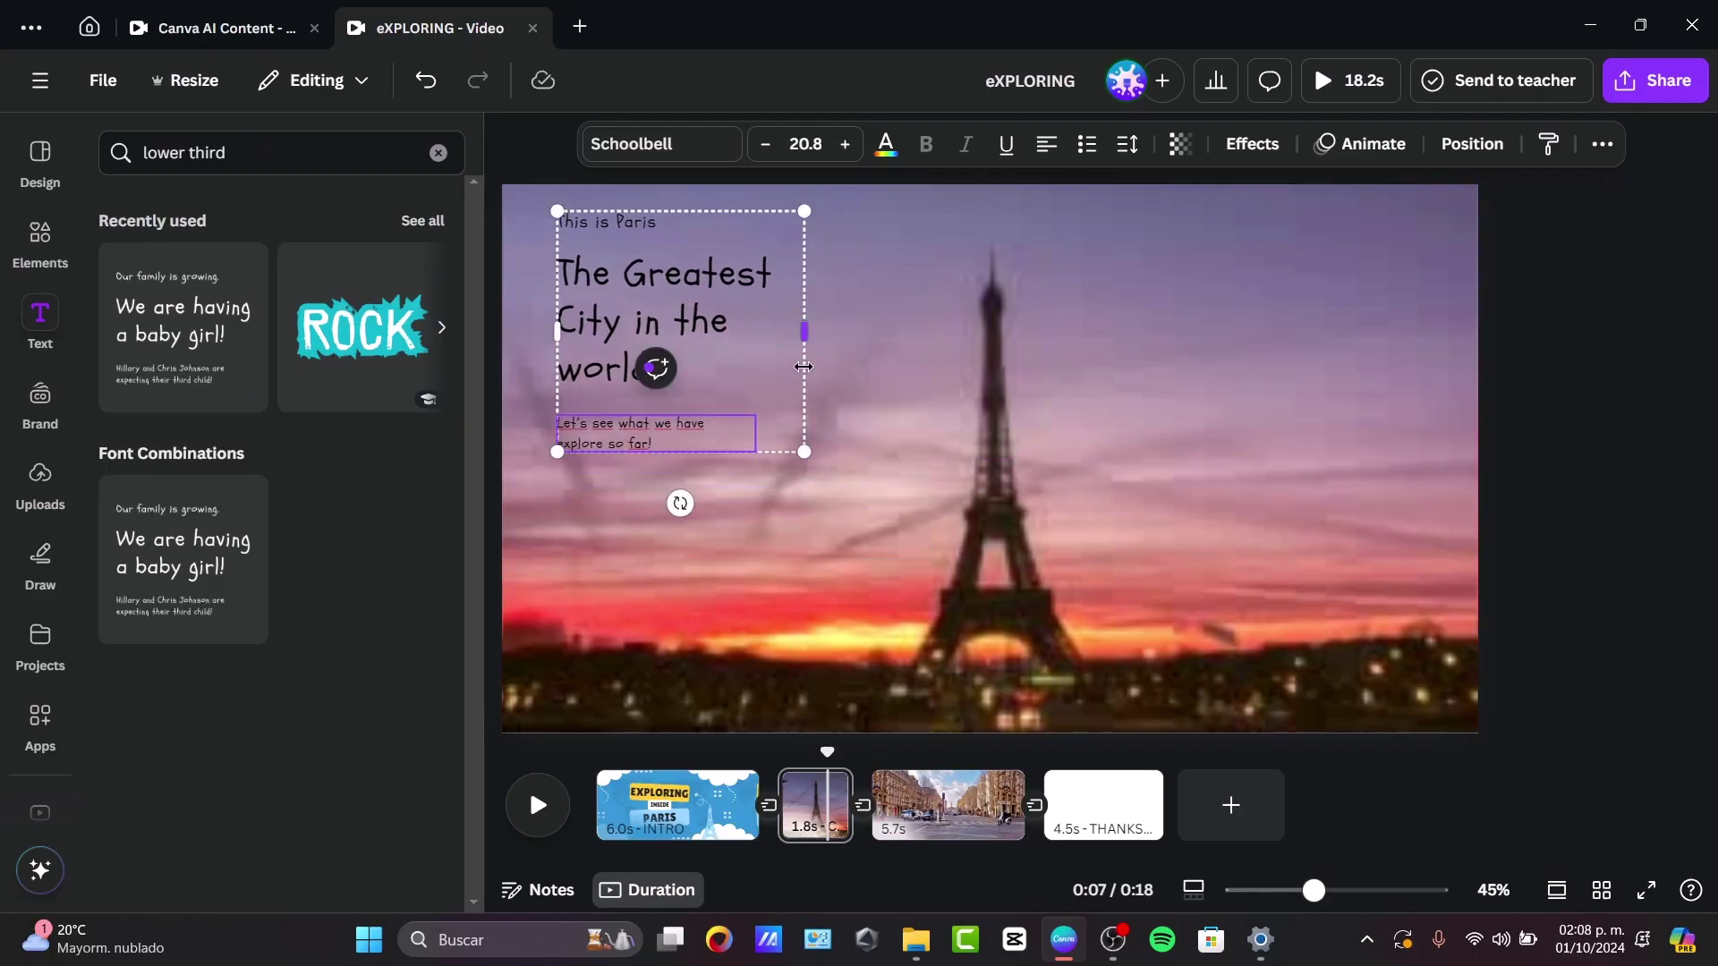
pyautogui.moveTo(815, 346); pyautogui.dragTo(883, 342)
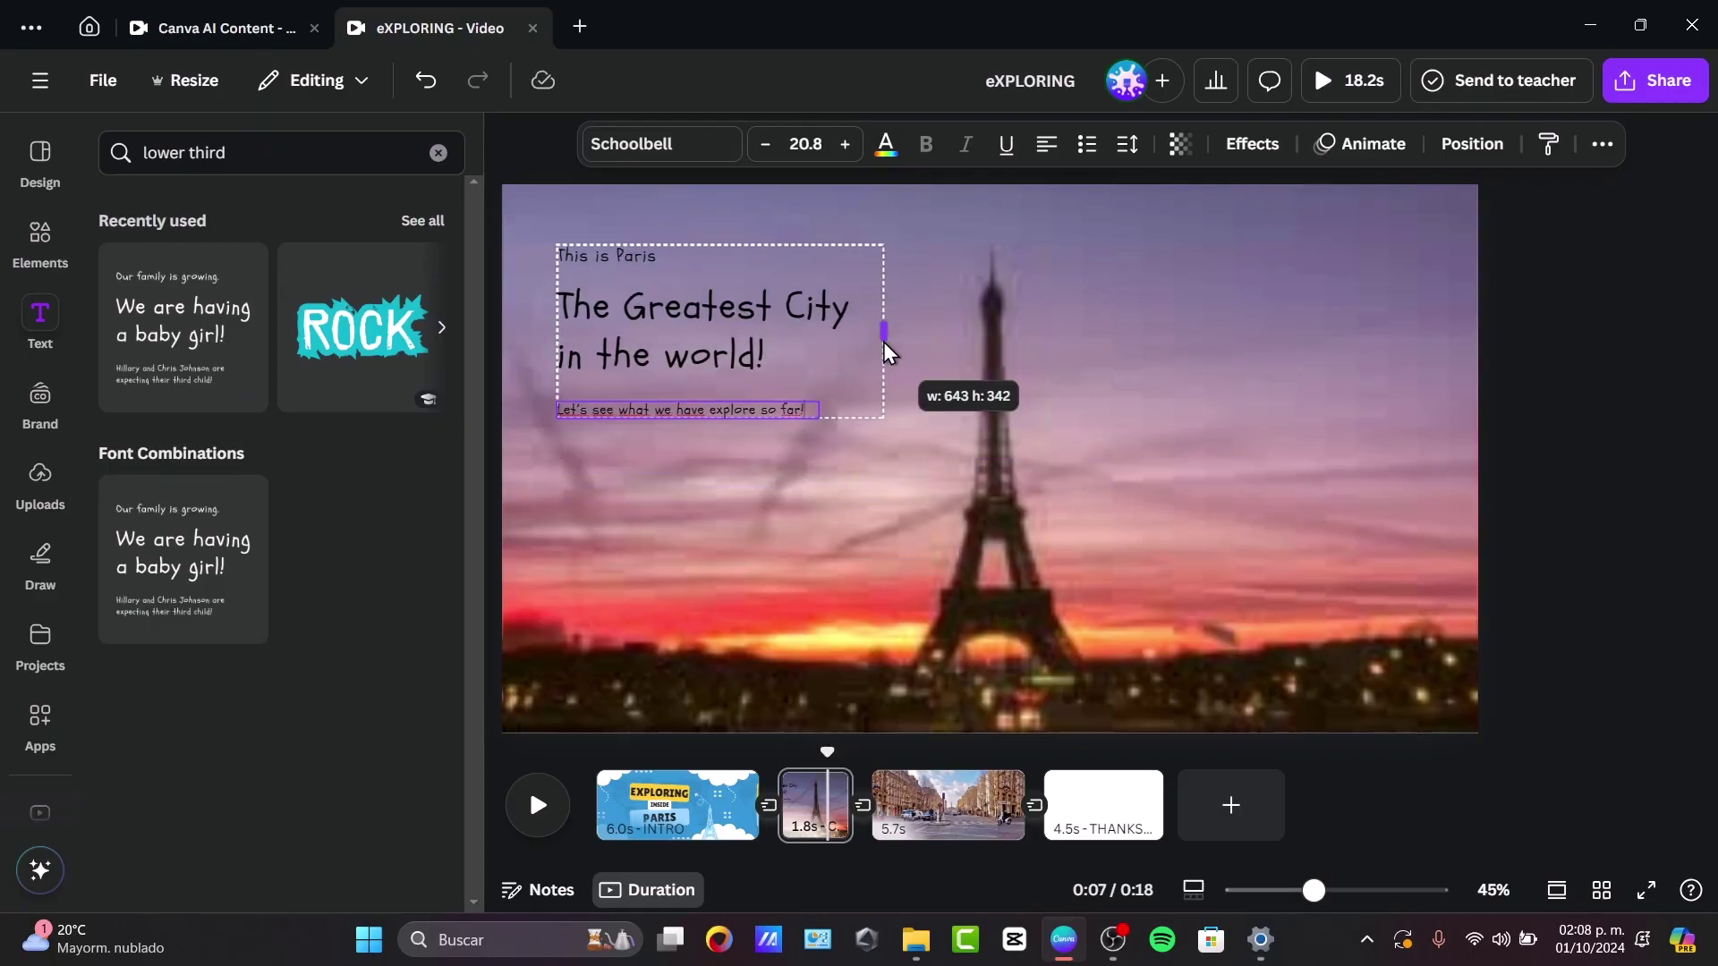
pyautogui.click(1296, 399)
pyautogui.moveTo(761, 303)
pyautogui.mouseDown()
pyautogui.moveTo(727, 262)
pyautogui.moveTo(753, 282)
pyautogui.mouseUp()
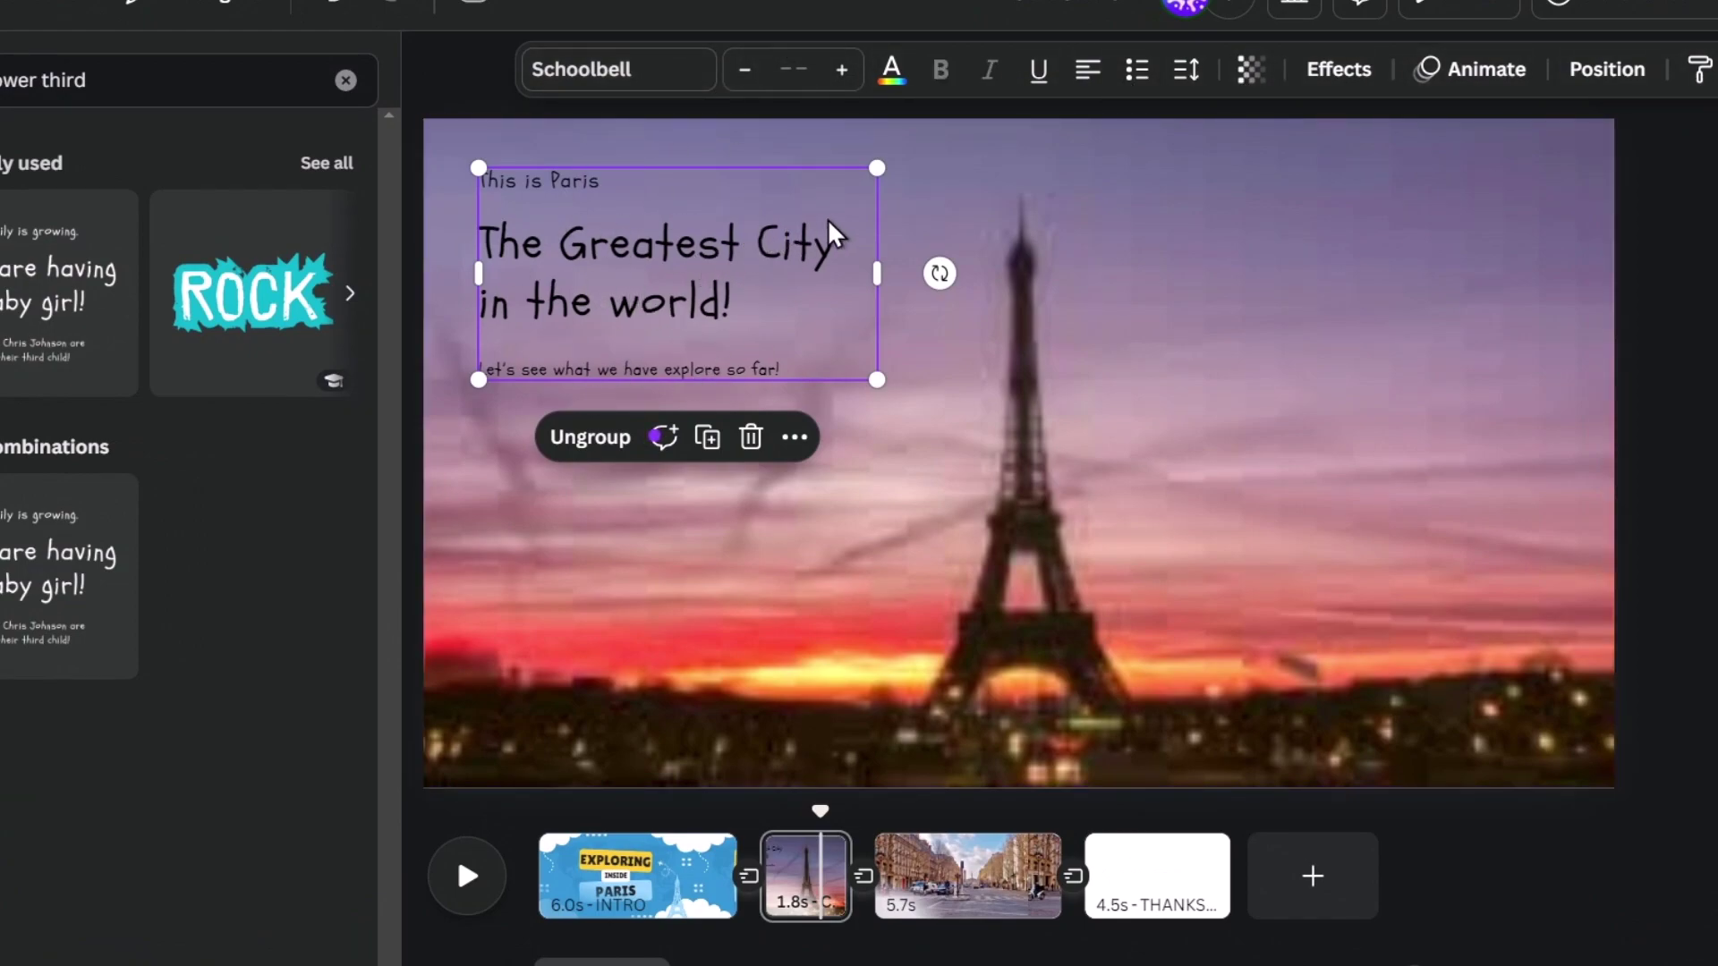
# Style the 'This is Paris' caption with the Lift effect, white text, and Breathe animation.
pyautogui.click(1299, 69)
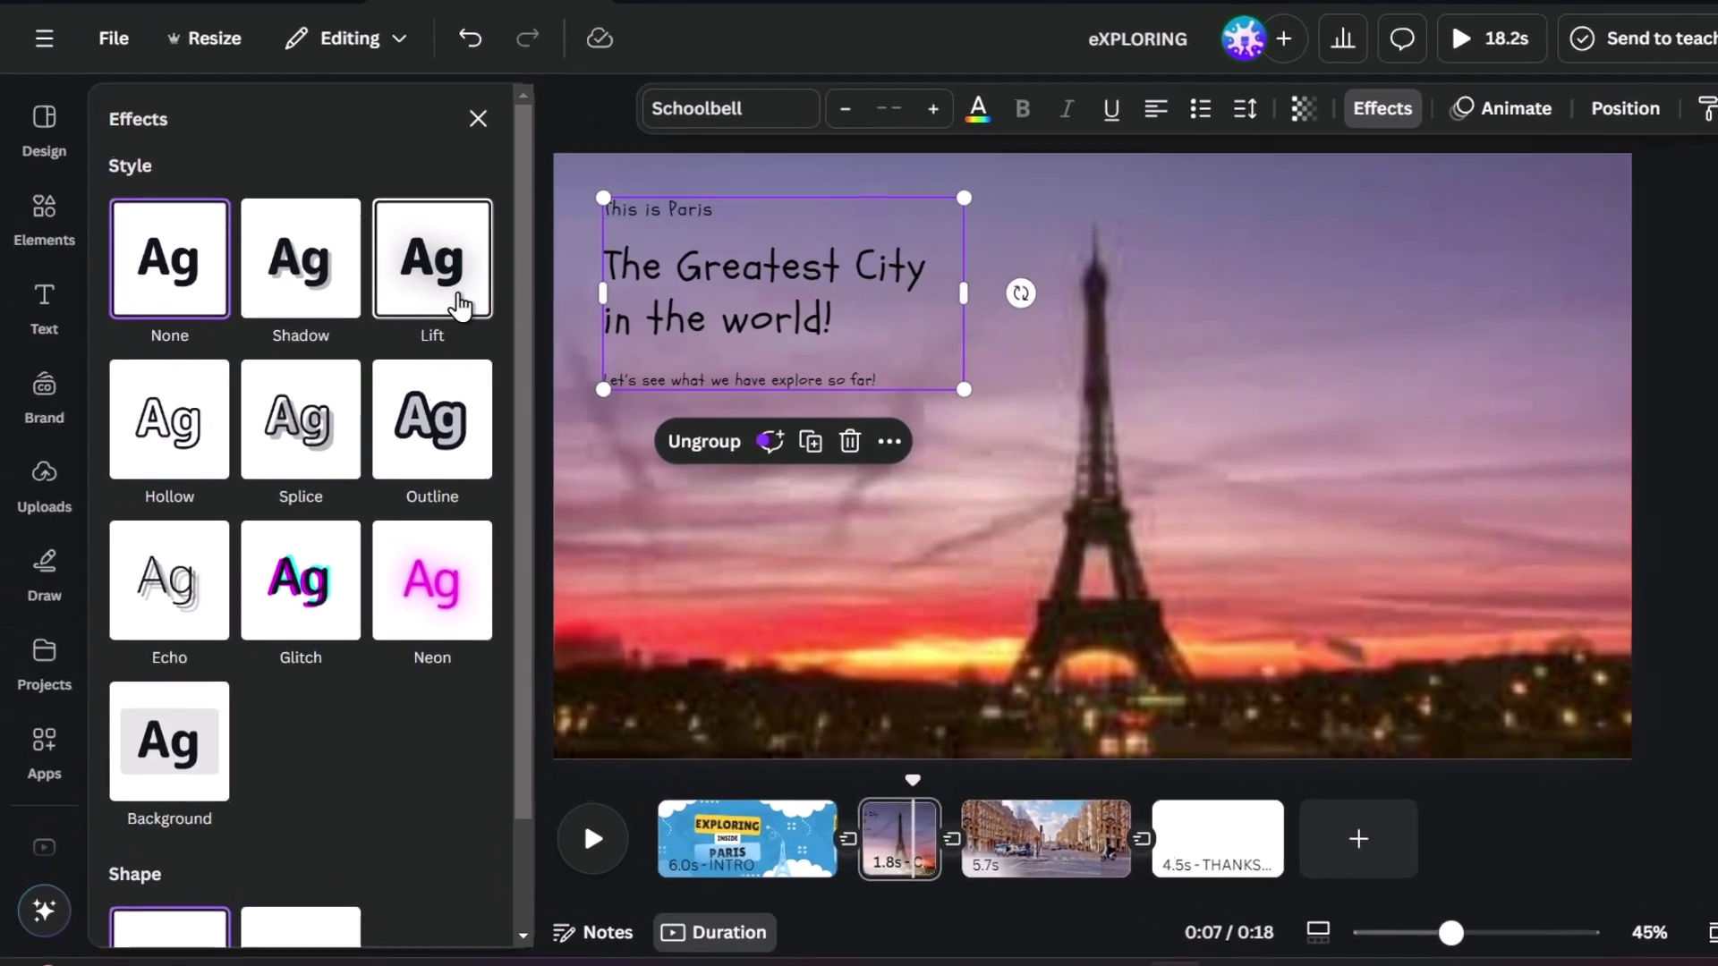
pyautogui.click(416, 308)
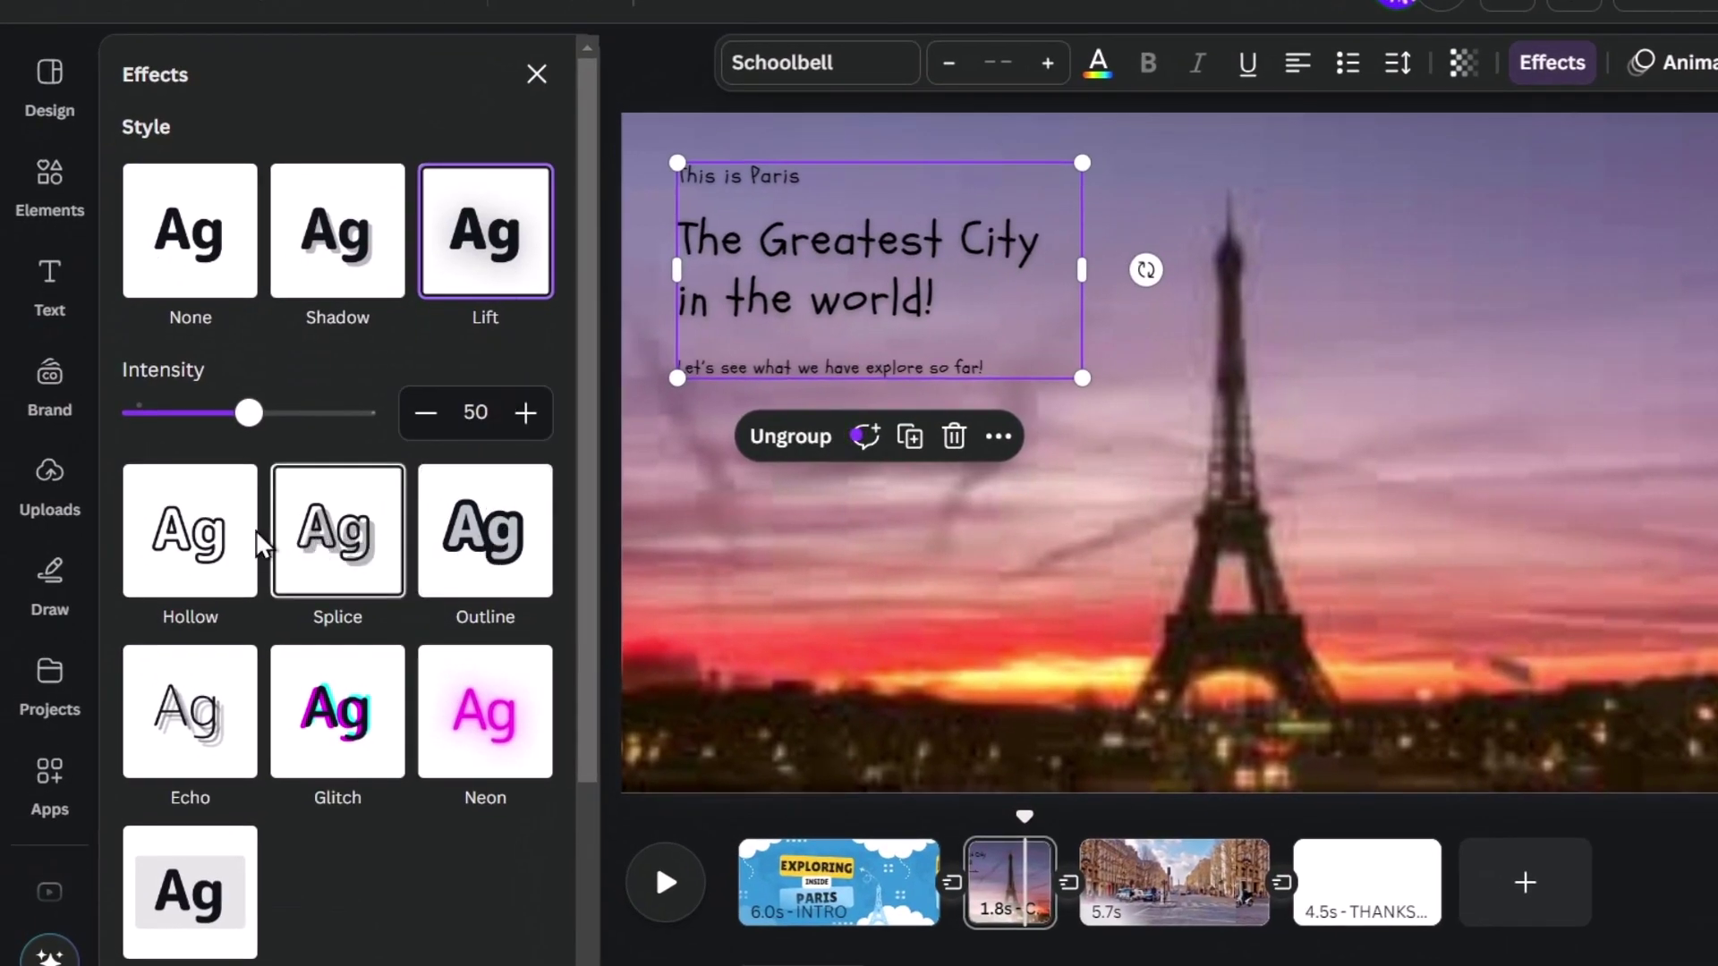
pyautogui.click(1097, 70)
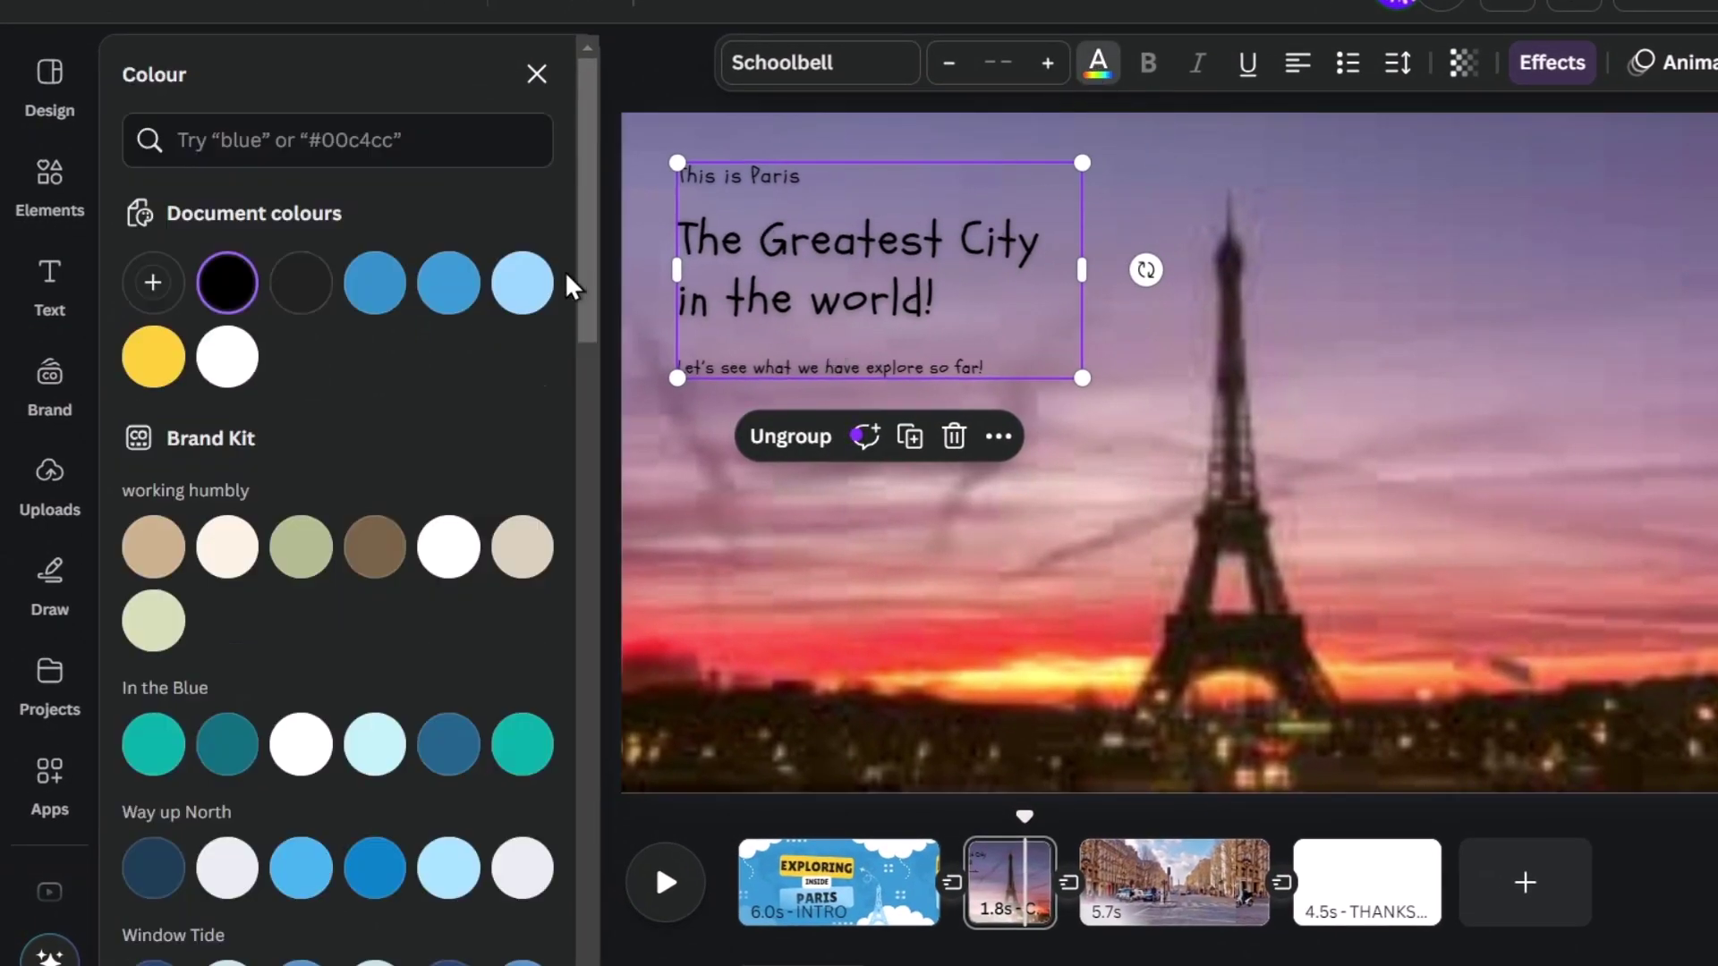
pyautogui.click(229, 363)
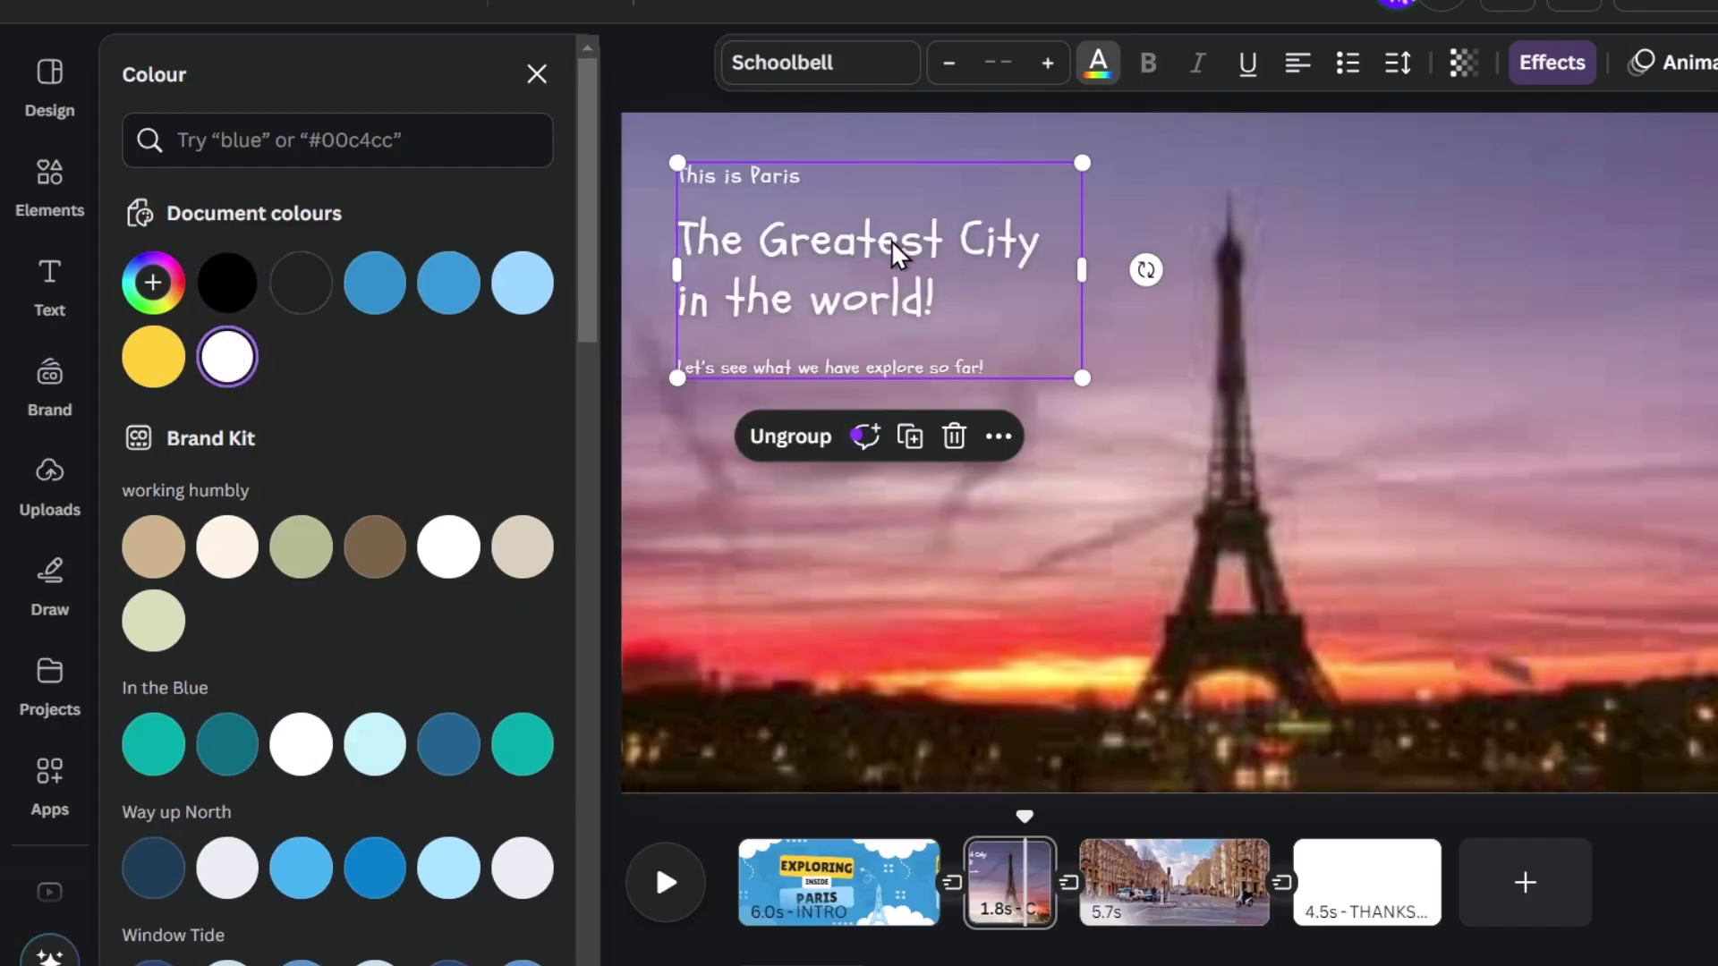
pyautogui.click(1691, 70)
pyautogui.scroll(-5, 480, 683)
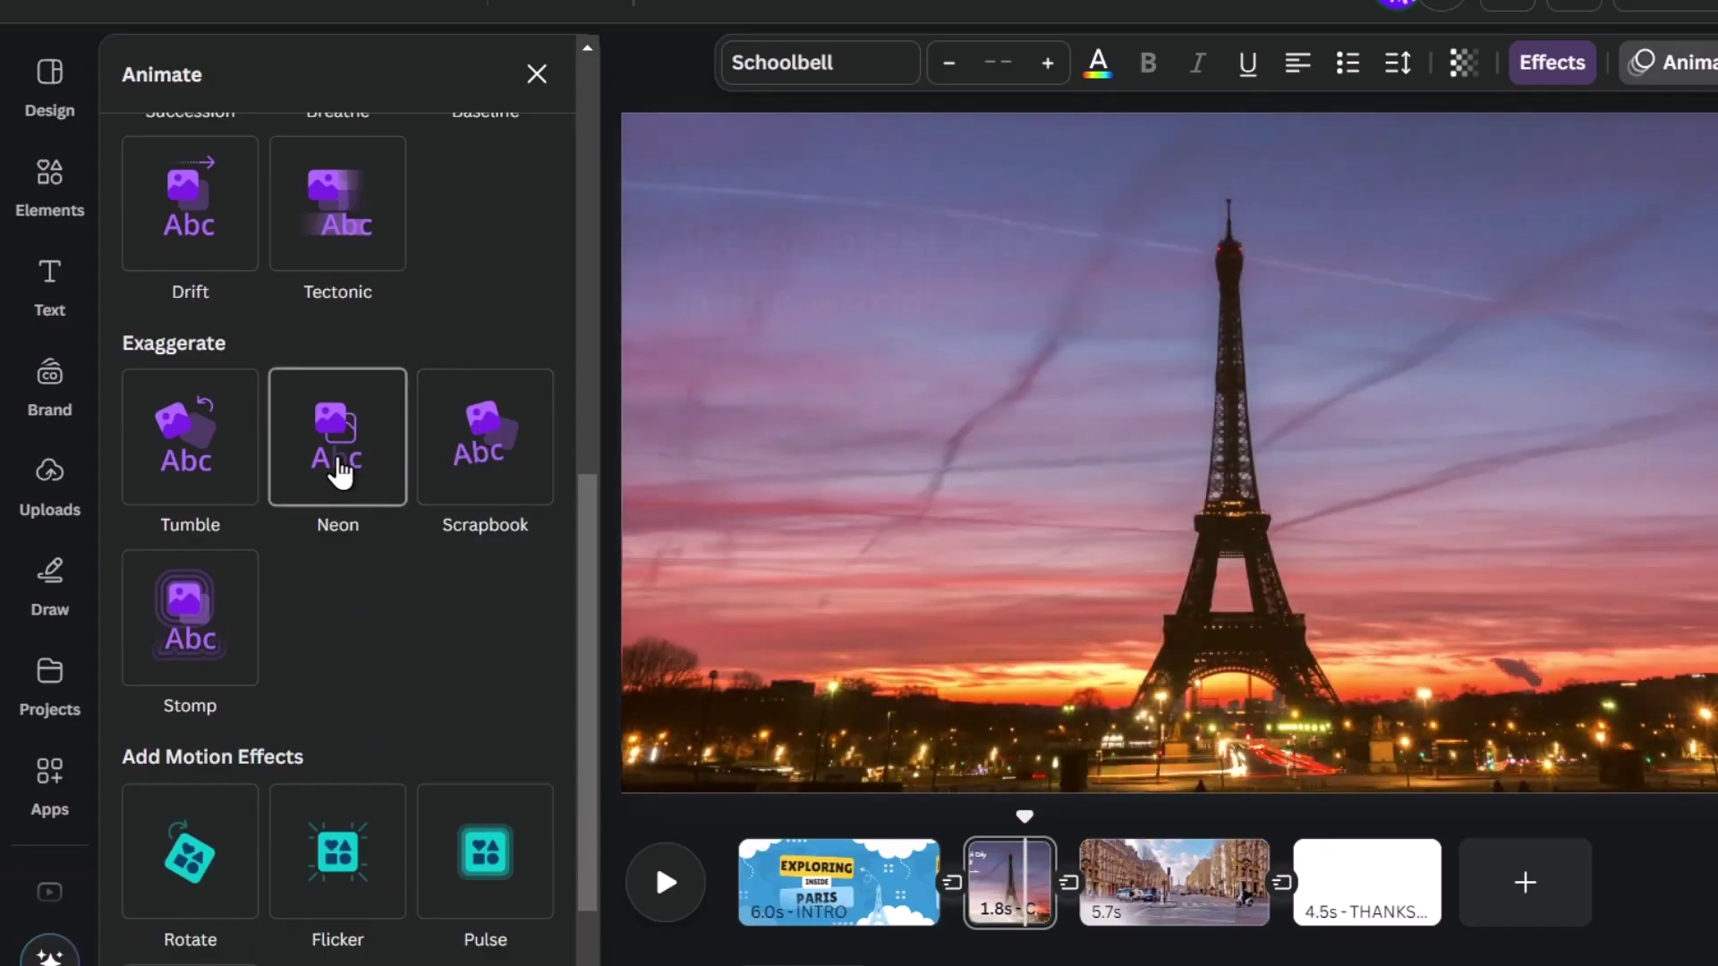
pyautogui.scroll(5, 183, 626)
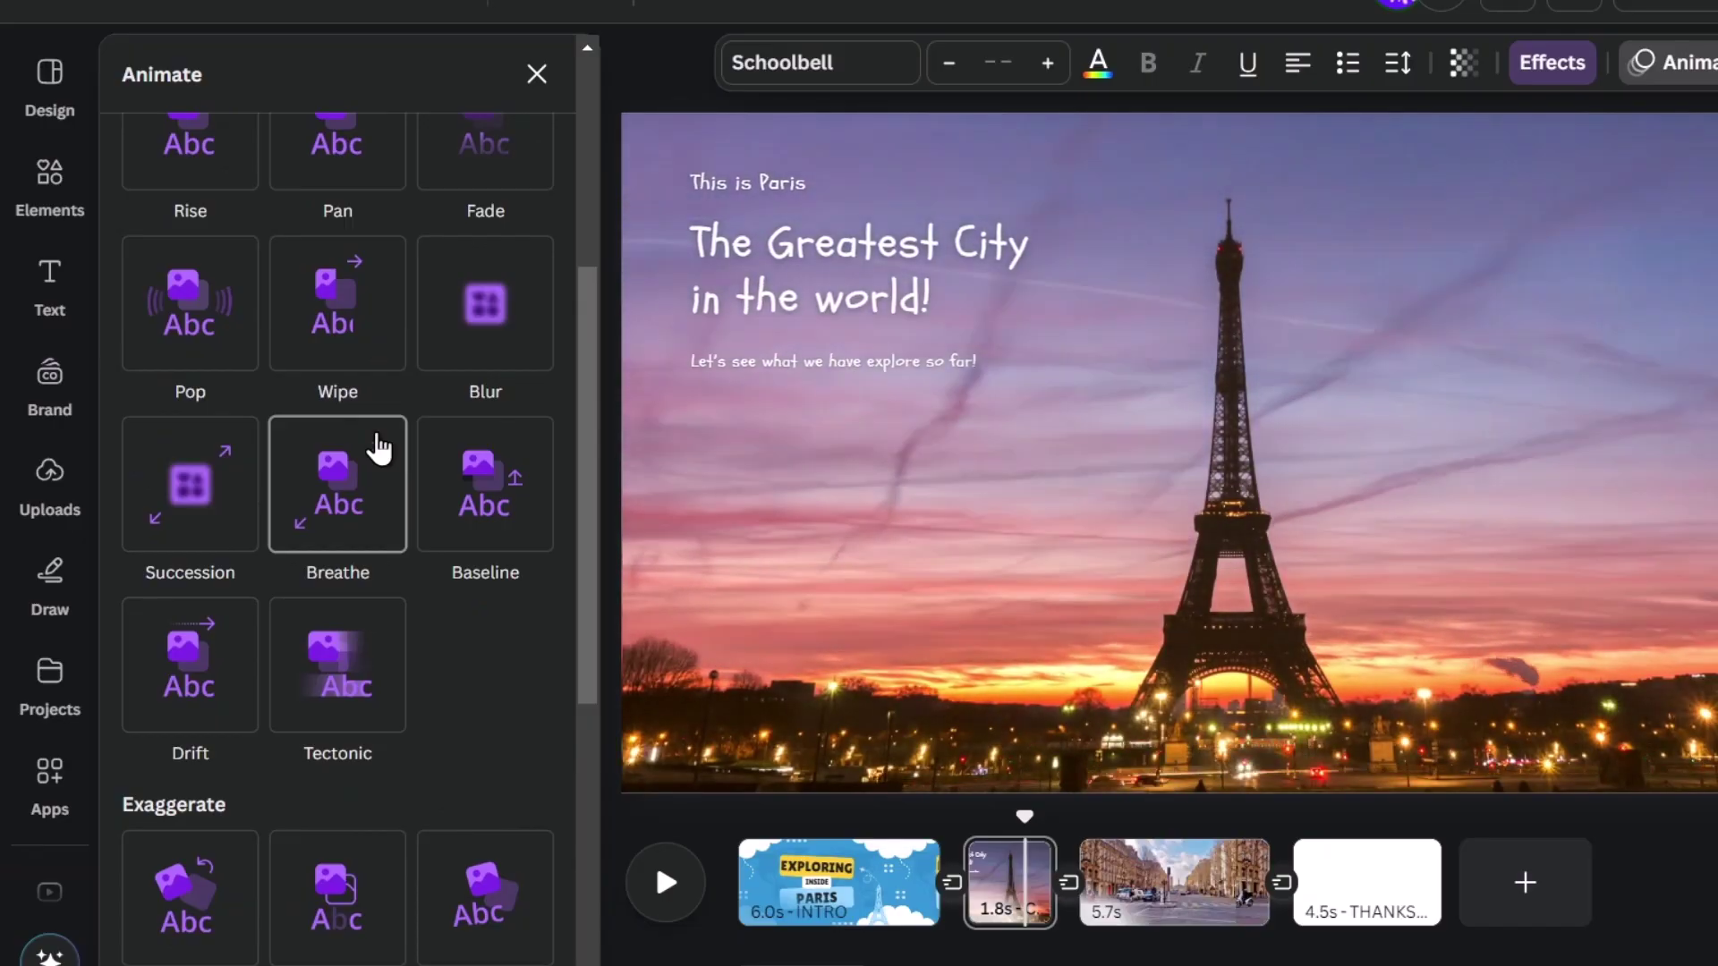
pyautogui.click(372, 449)
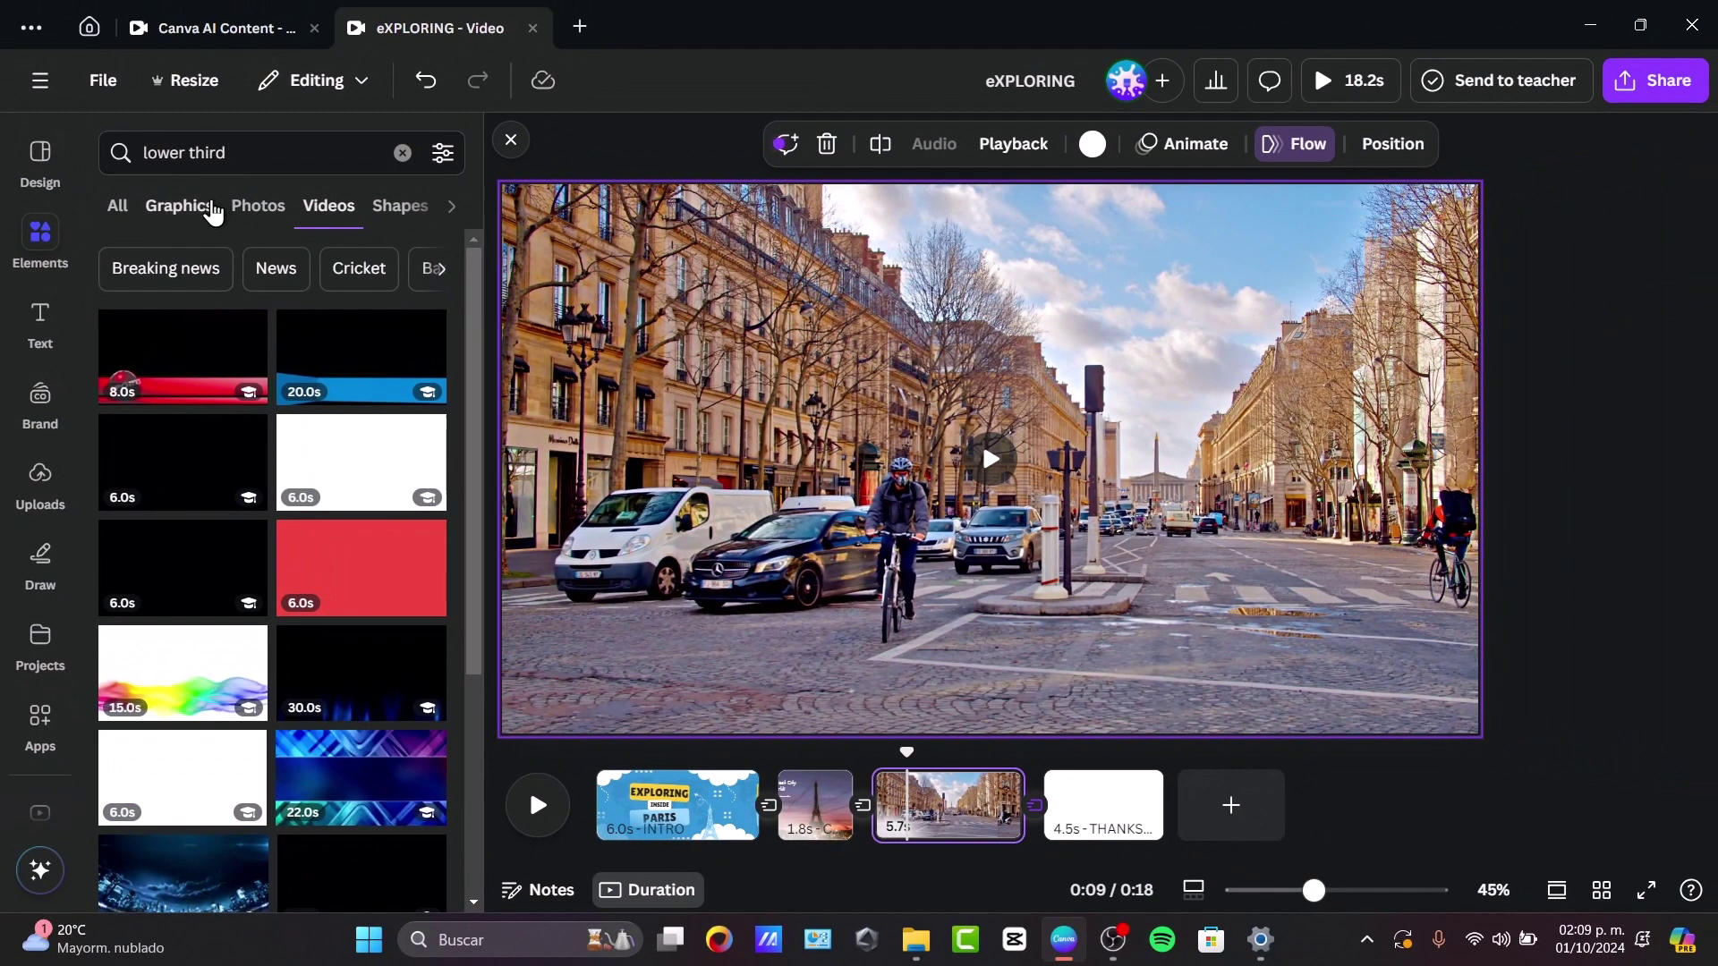
# Add the red lower-third banner graphic, shrink it and place it near the bottom-left.
pyautogui.click(212, 211)
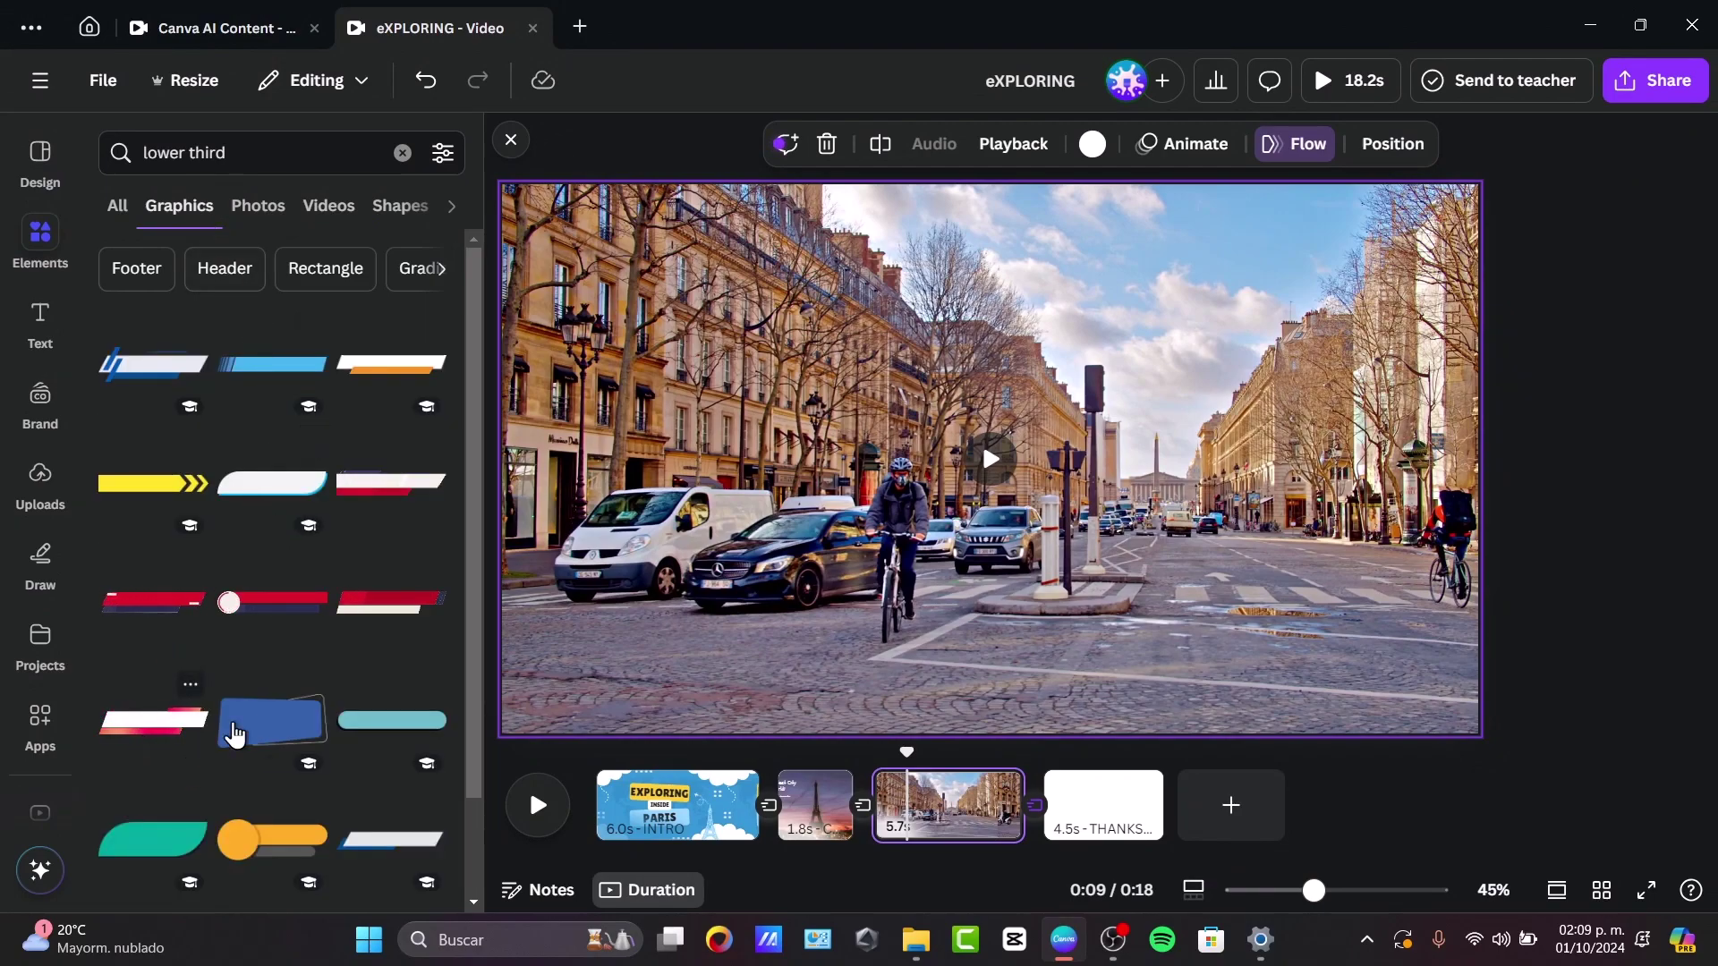
pyautogui.scroll(-5, 273, 707)
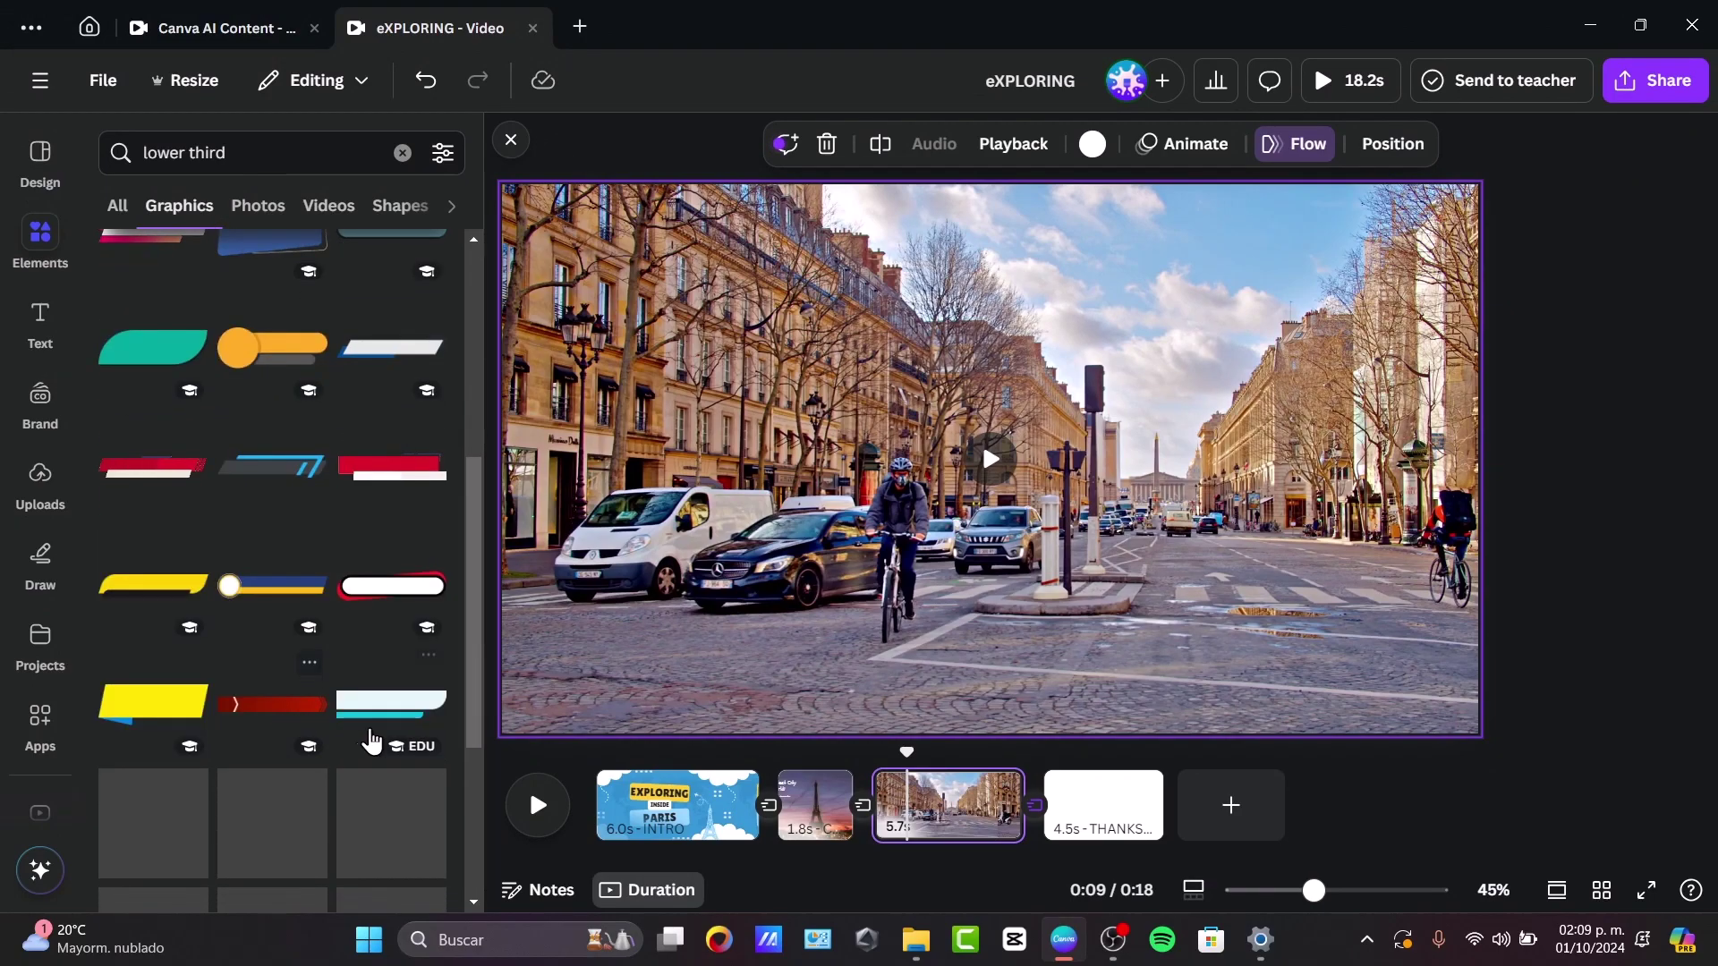
pyautogui.scroll(-4, 349, 713)
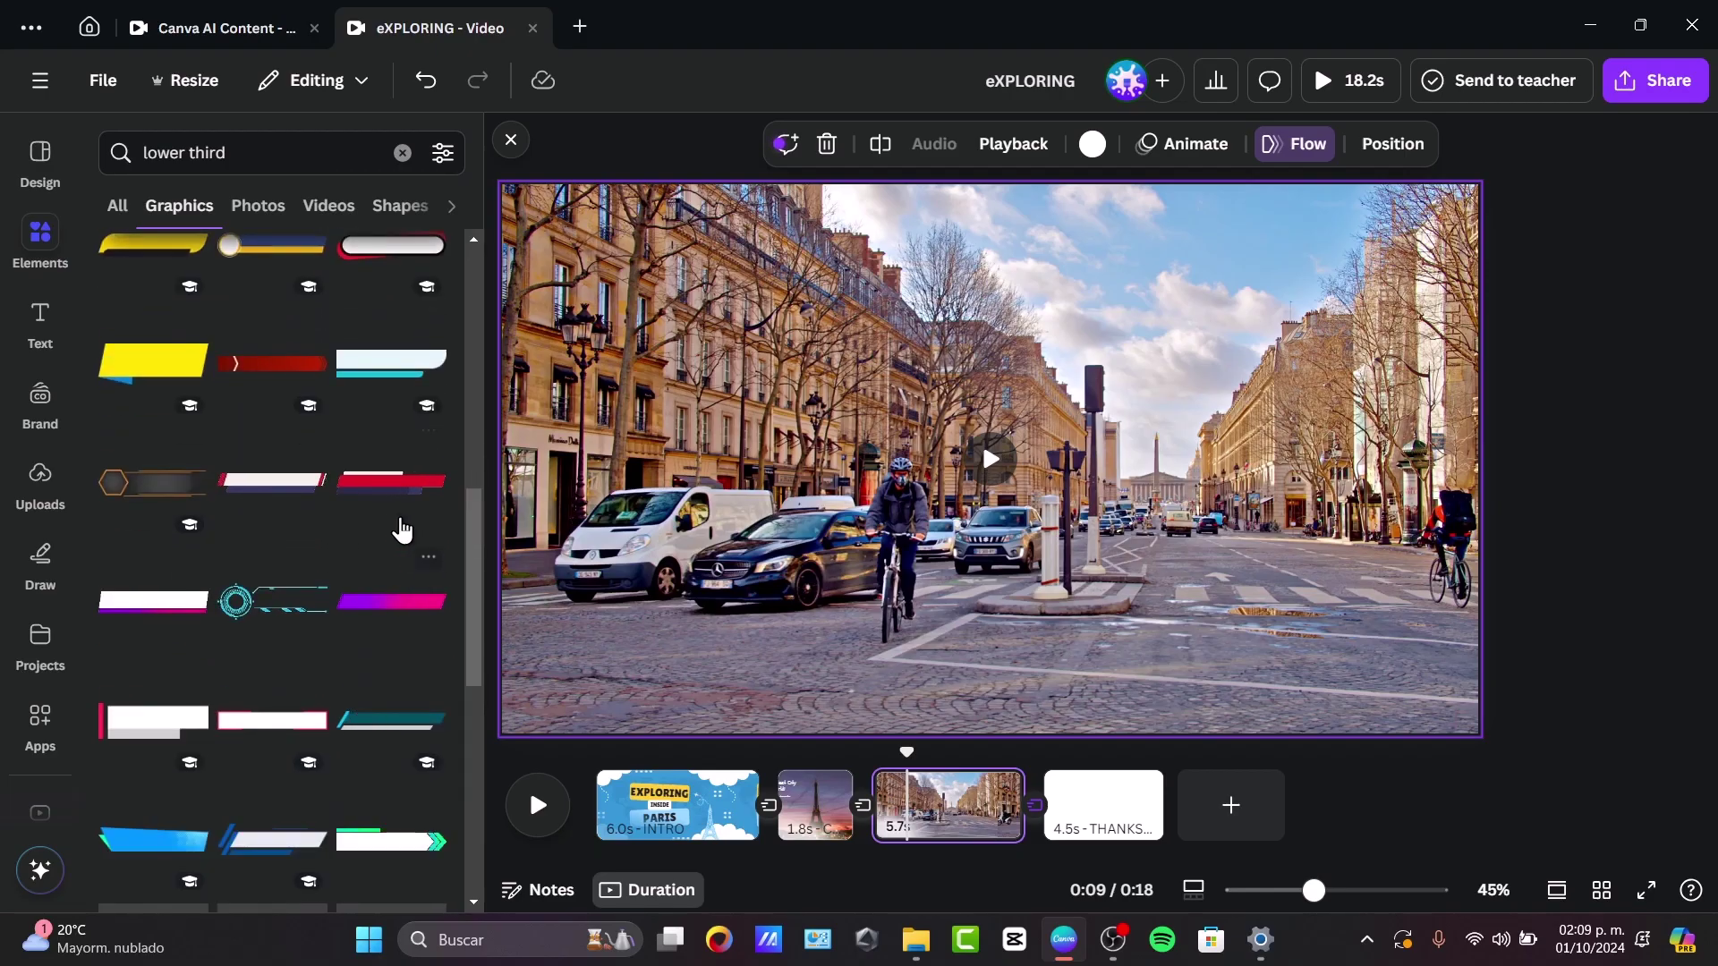
pyautogui.click(383, 483)
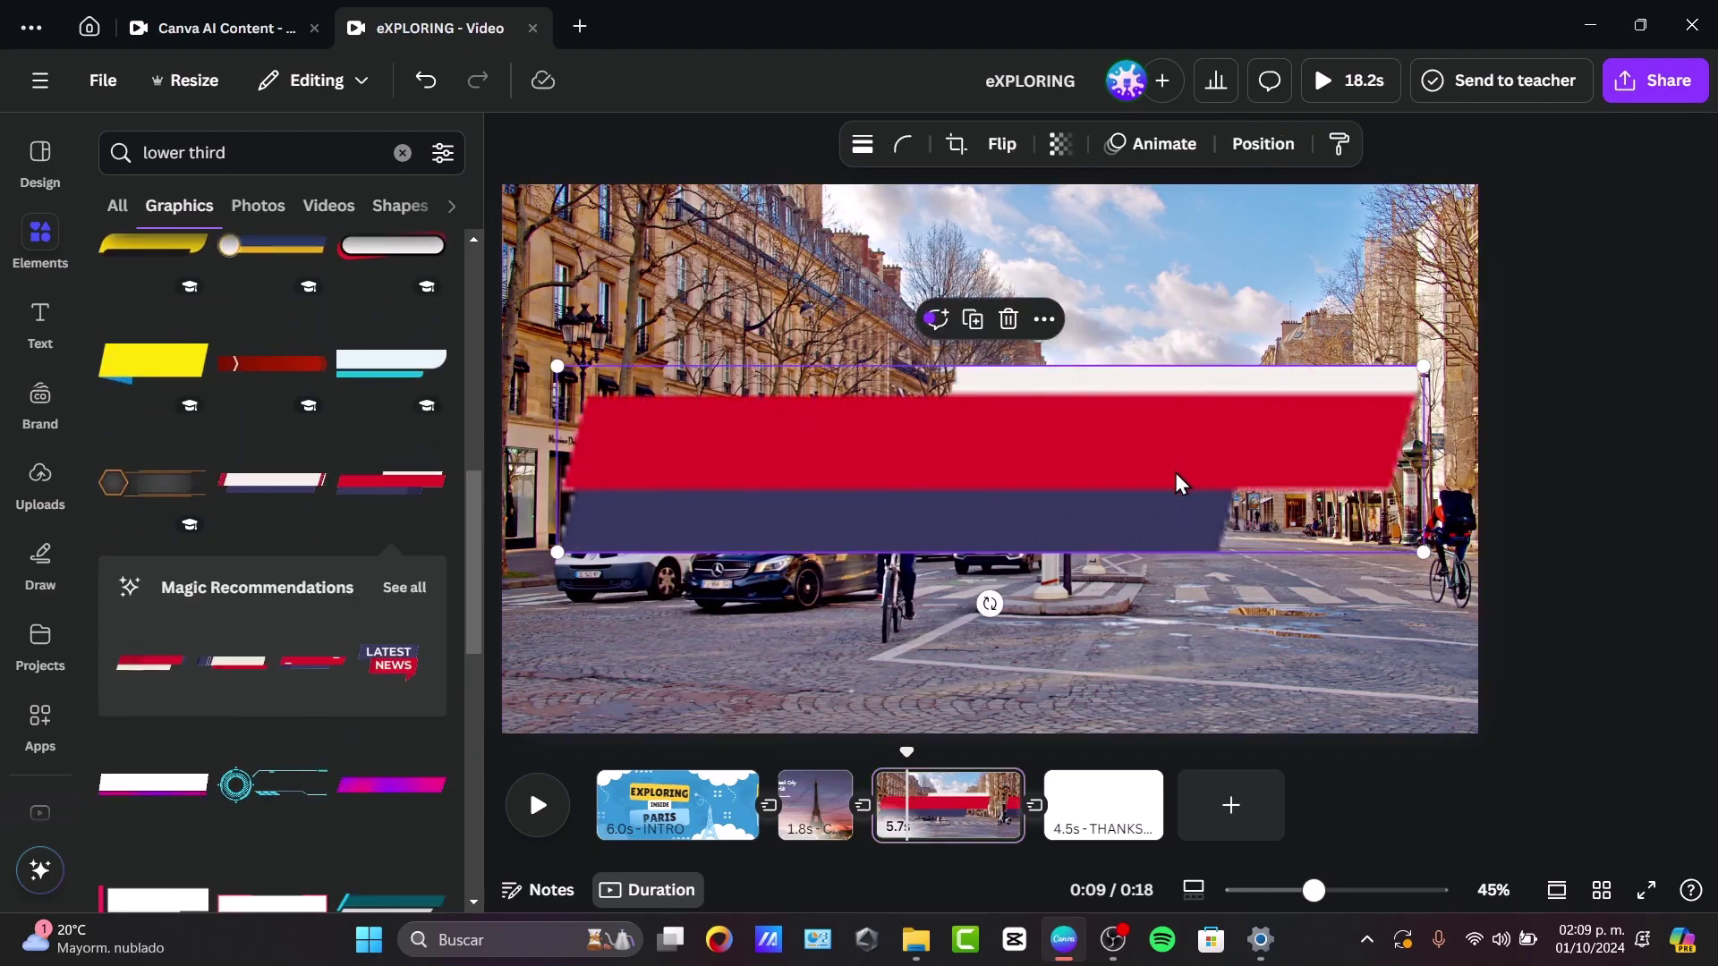
pyautogui.moveTo(1179, 483); pyautogui.dragTo(1158, 609)
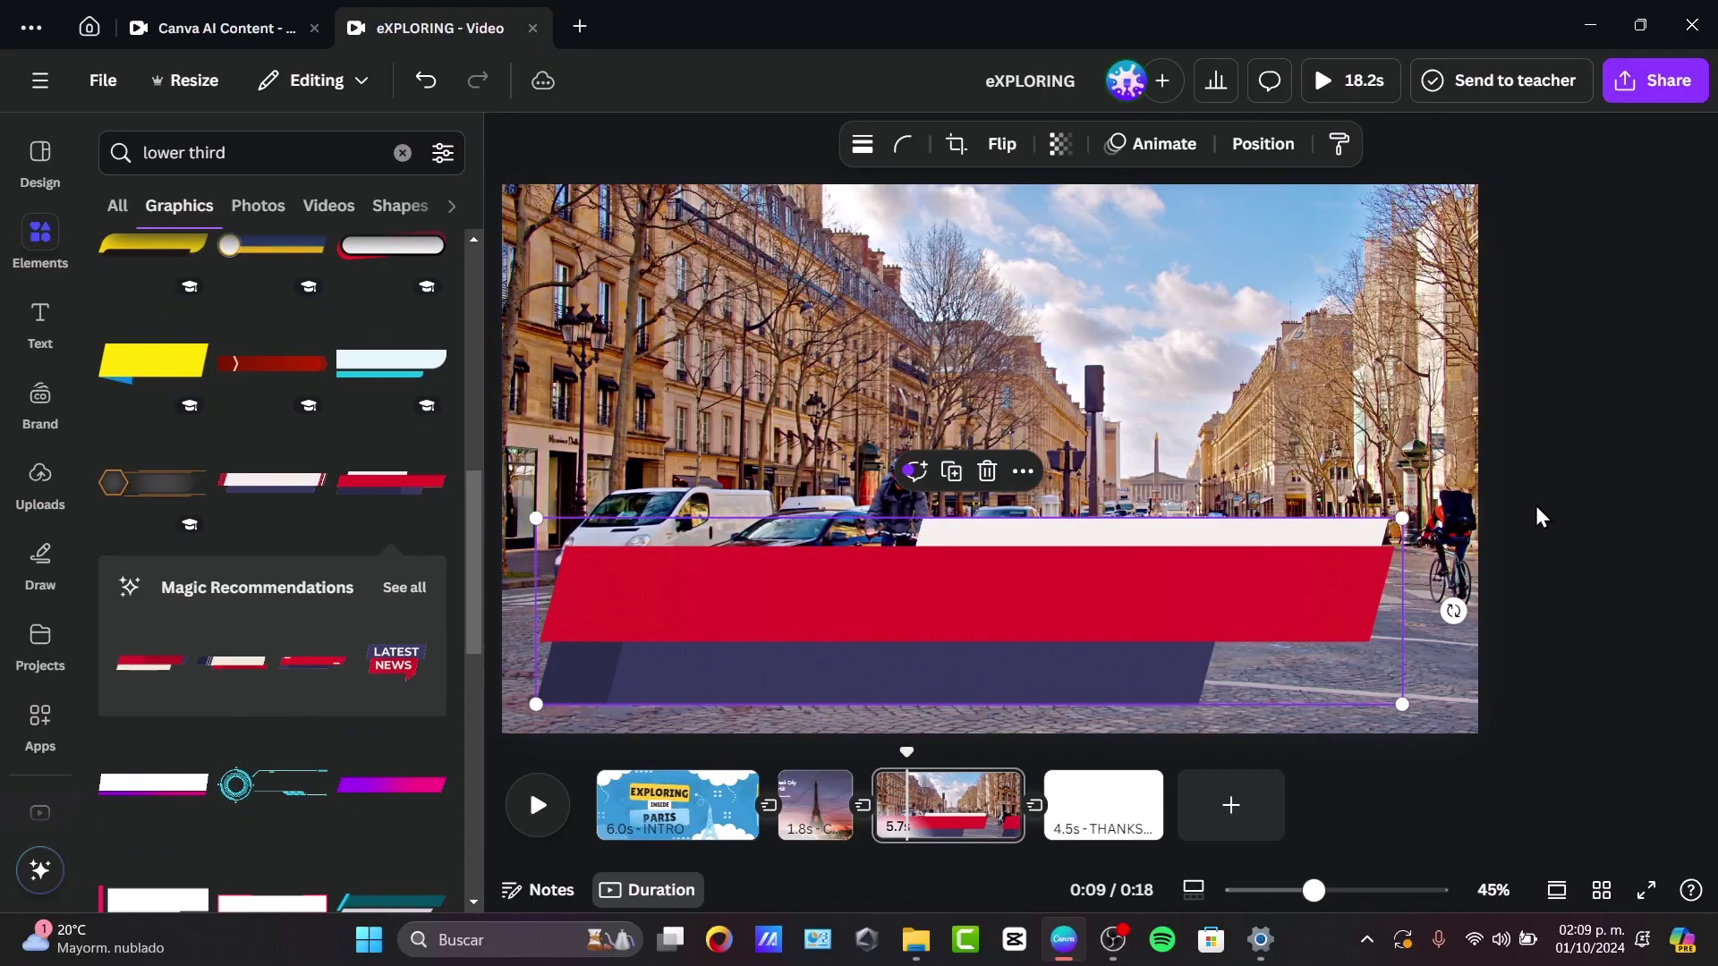
pyautogui.moveTo(1402, 519); pyautogui.dragTo(956, 618)
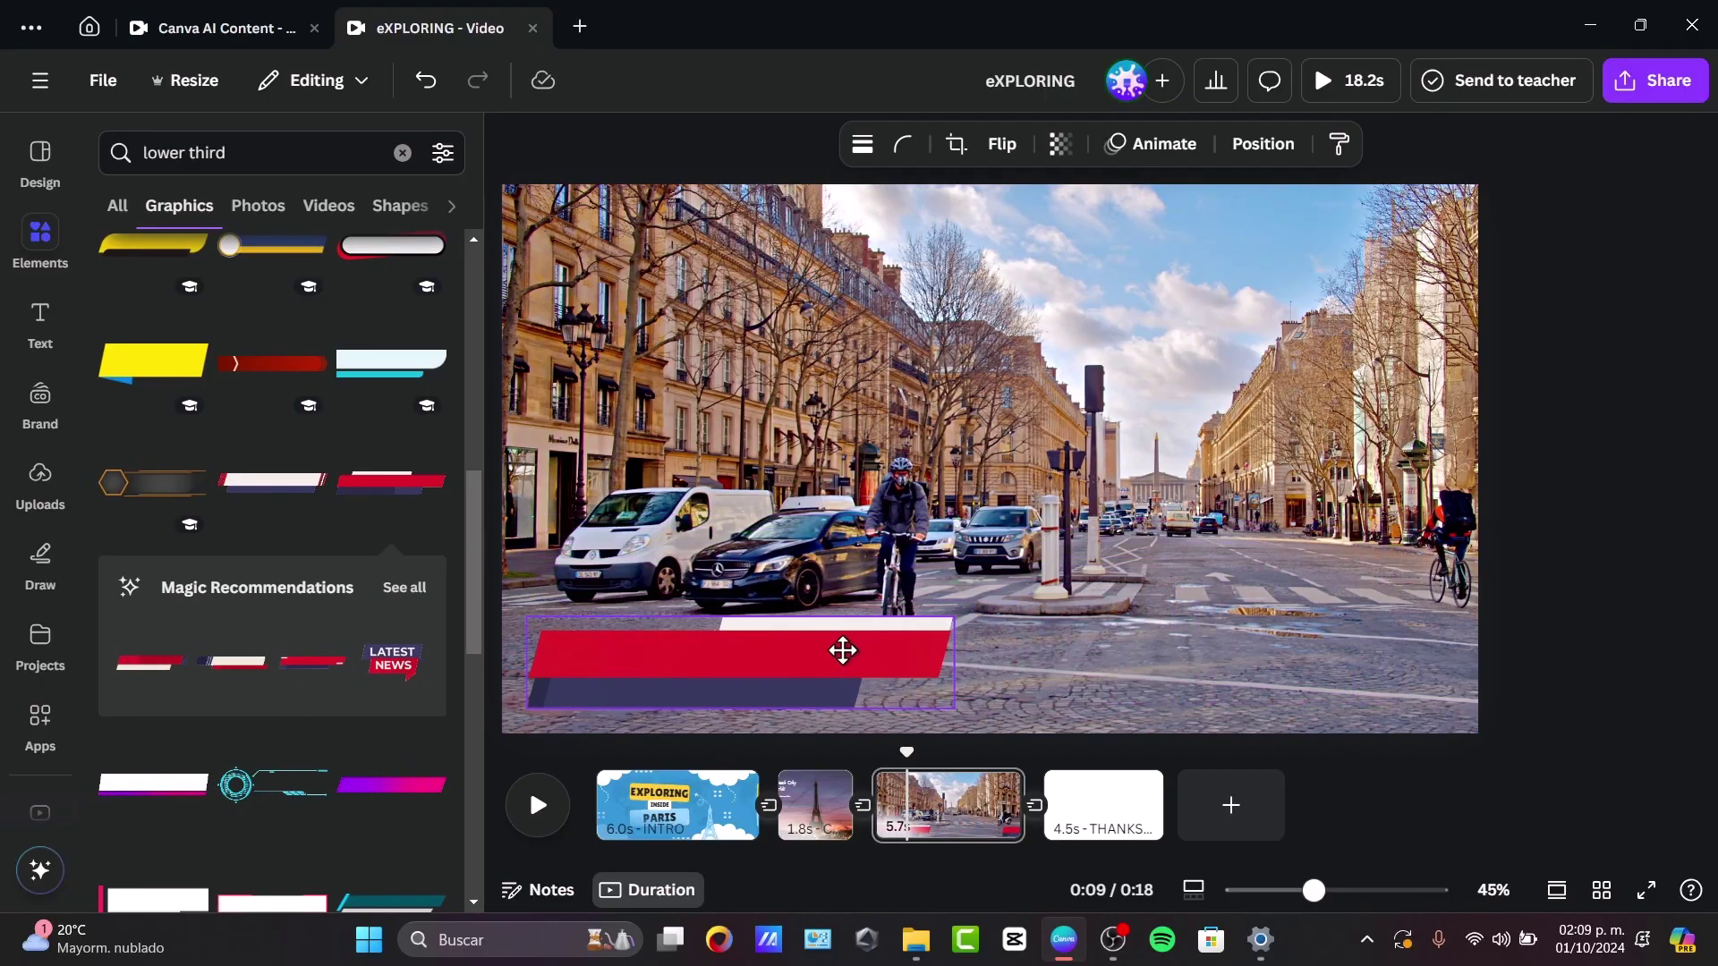
pyautogui.moveTo(842, 650); pyautogui.dragTo(851, 636)
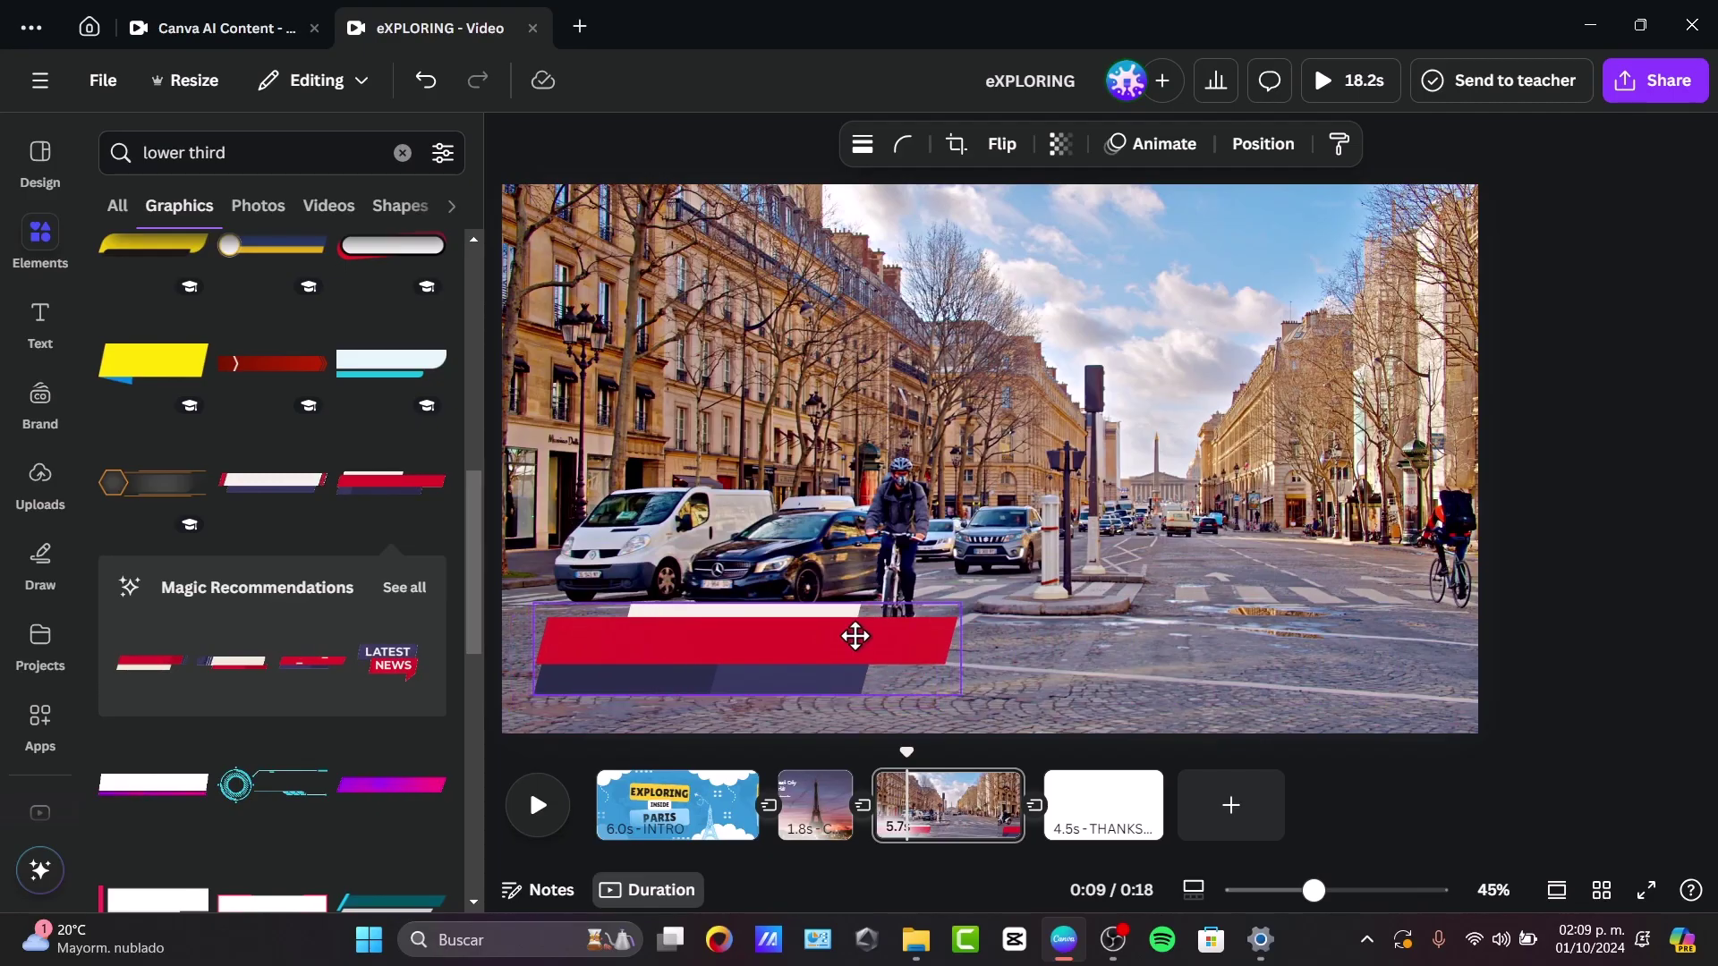
# Add a smaller white 'Oct 1st, 2024' heading and place it on the red banner.
pyautogui.click(43, 345)
pyautogui.click(218, 399)
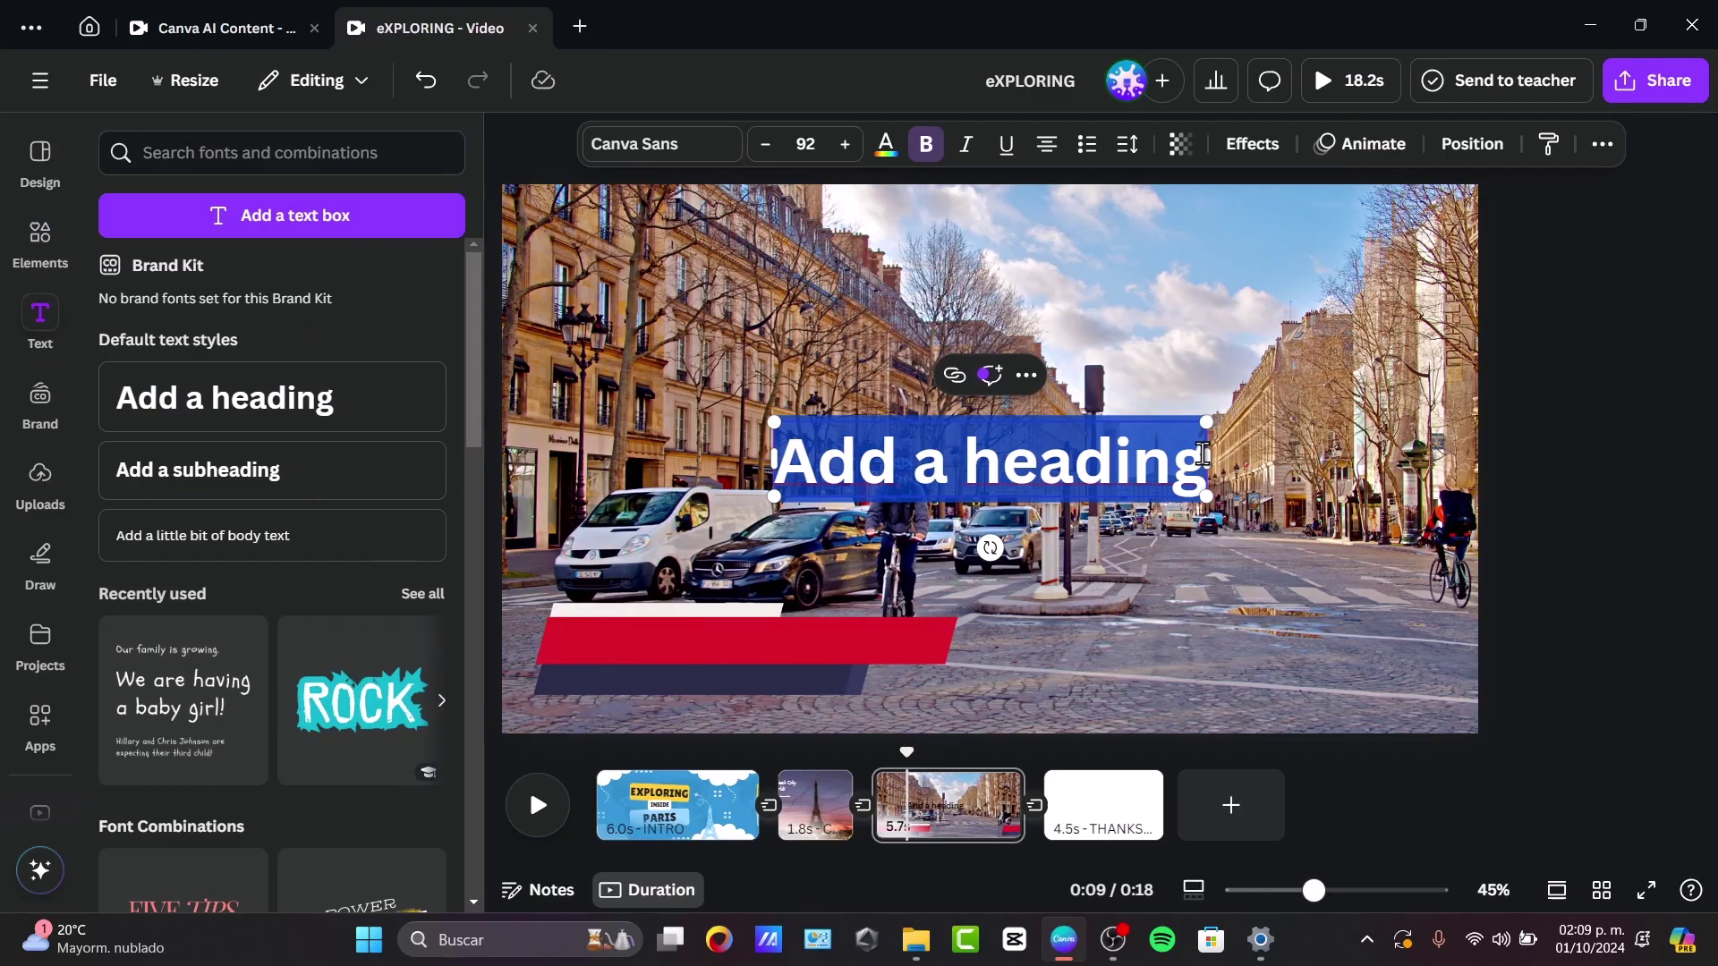
pyautogui.write('Oc')
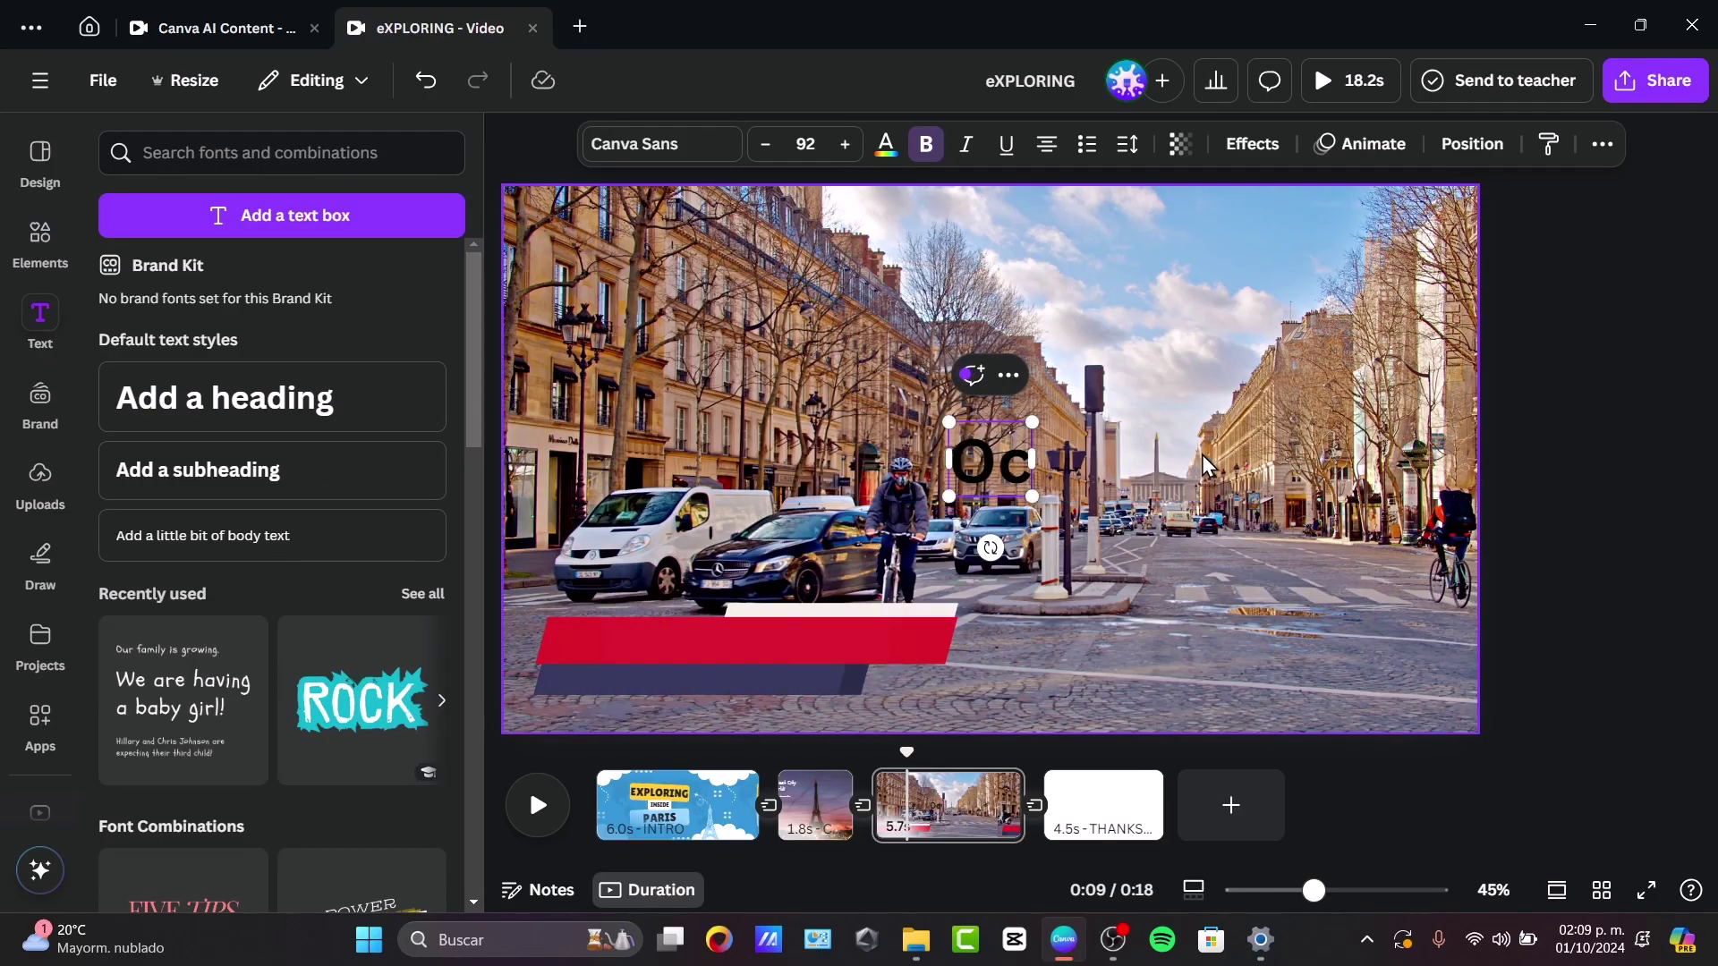
pyautogui.write('t 1s')
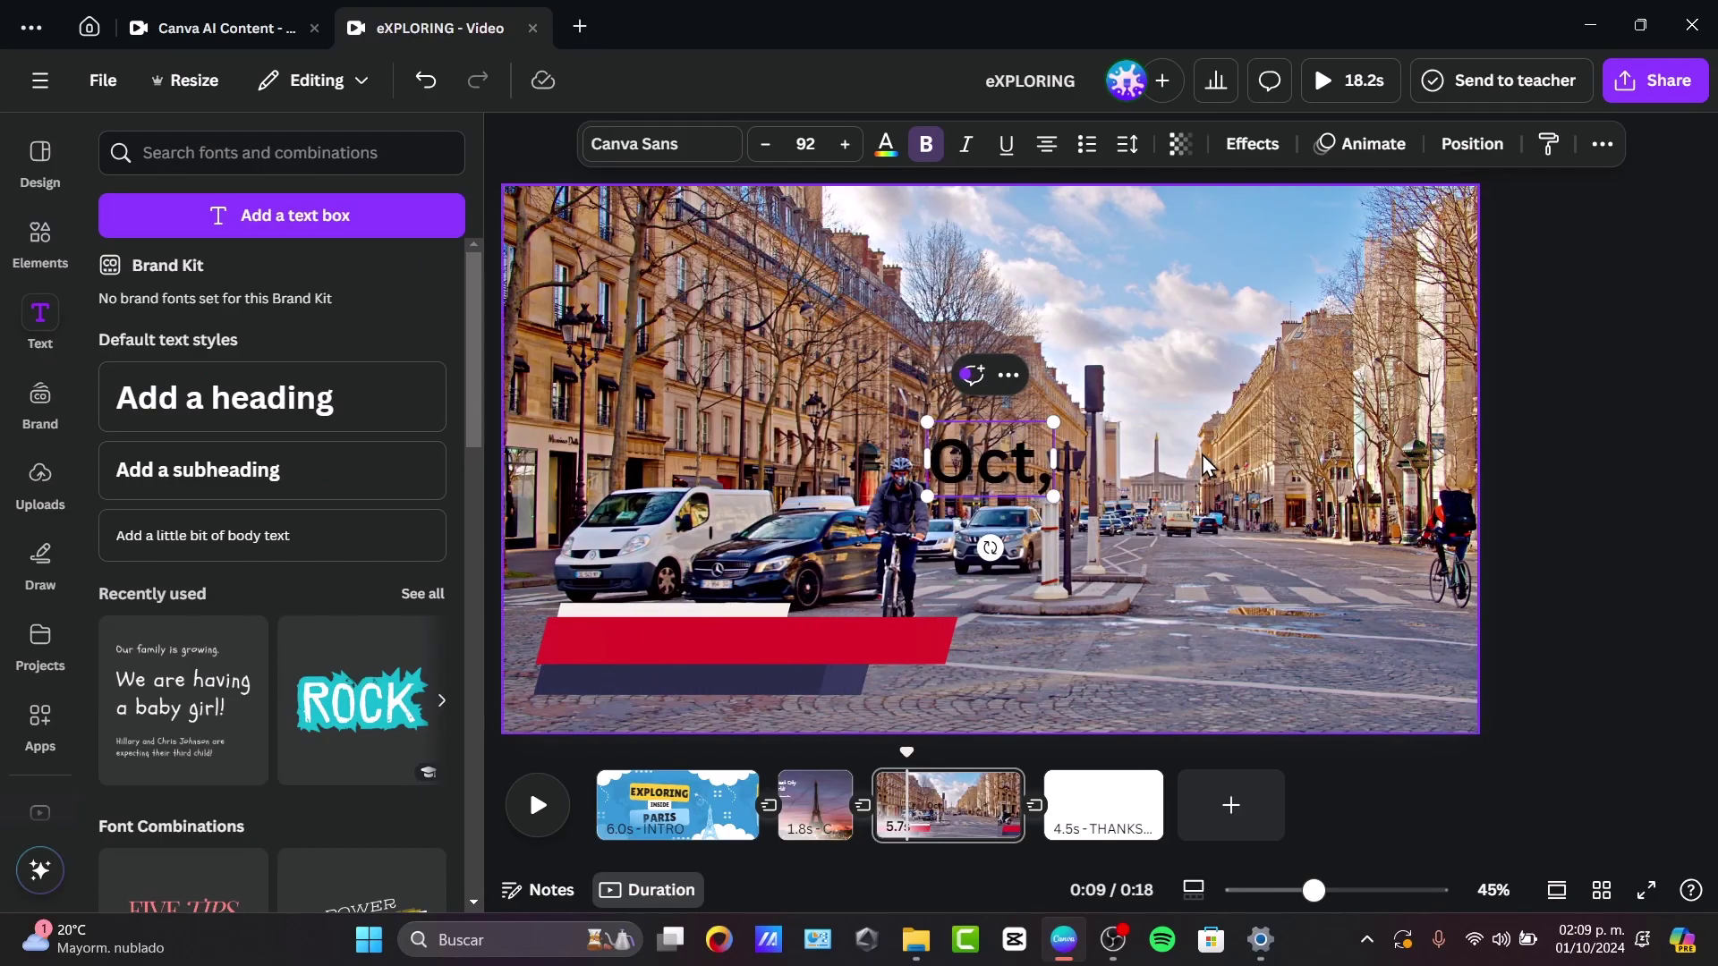
pyautogui.write('t, 2024')
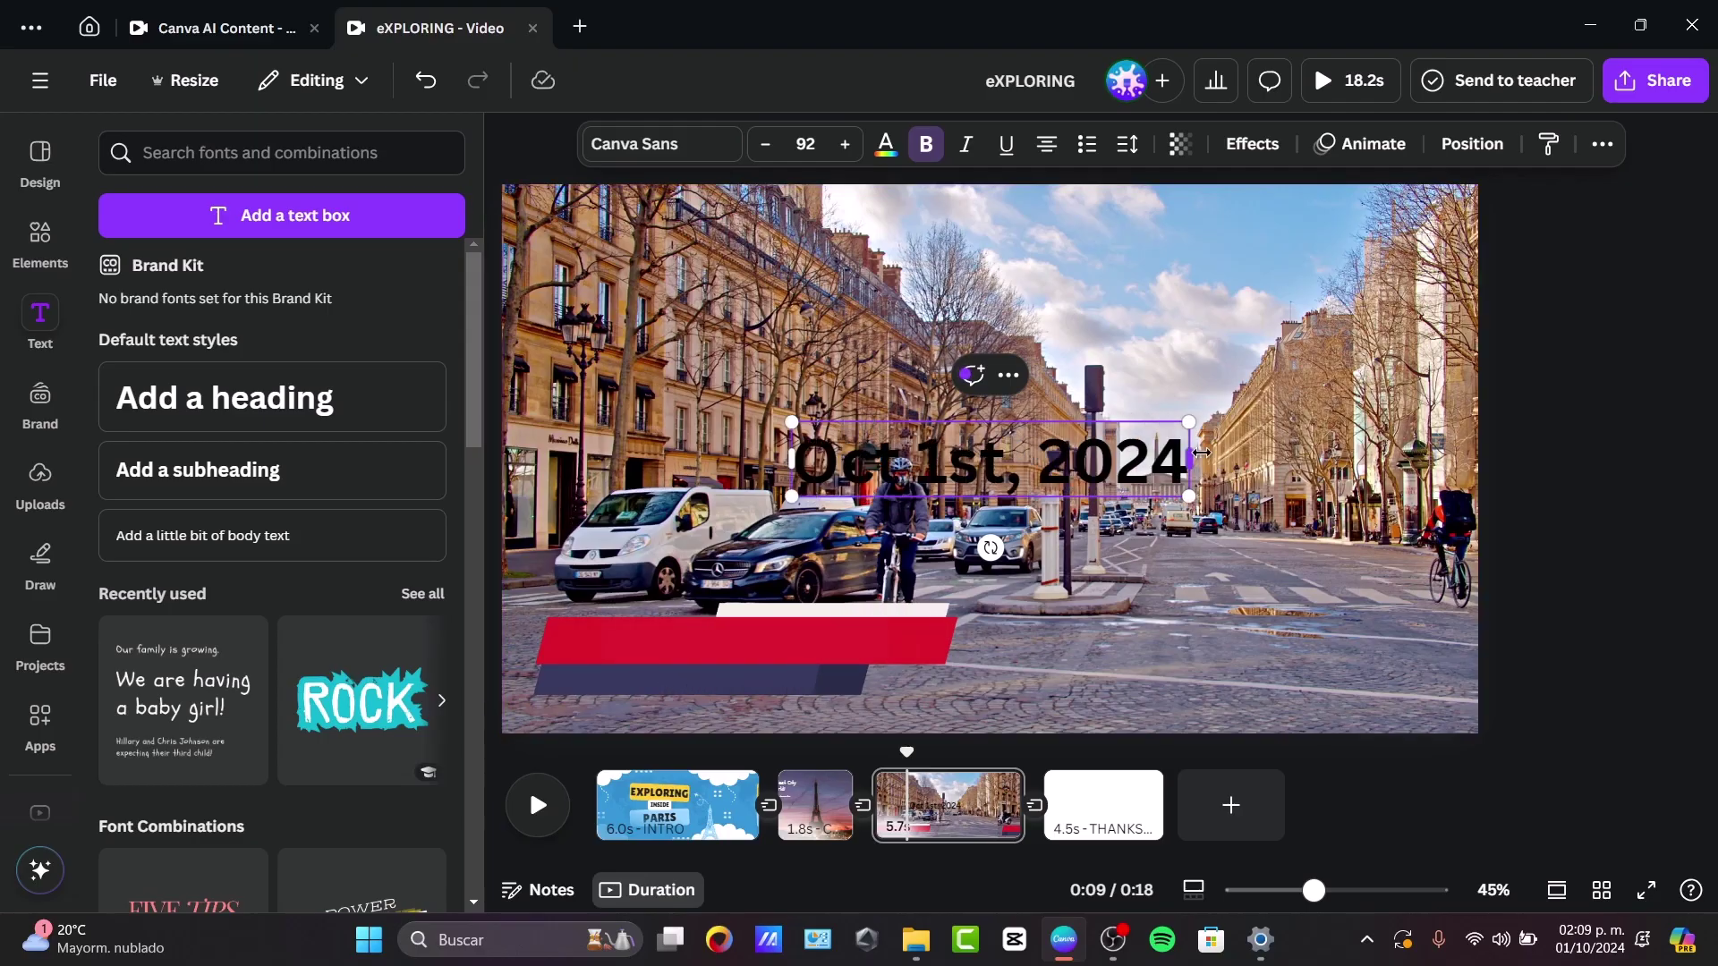
pyautogui.moveTo(1188, 421); pyautogui.dragTo(972, 463)
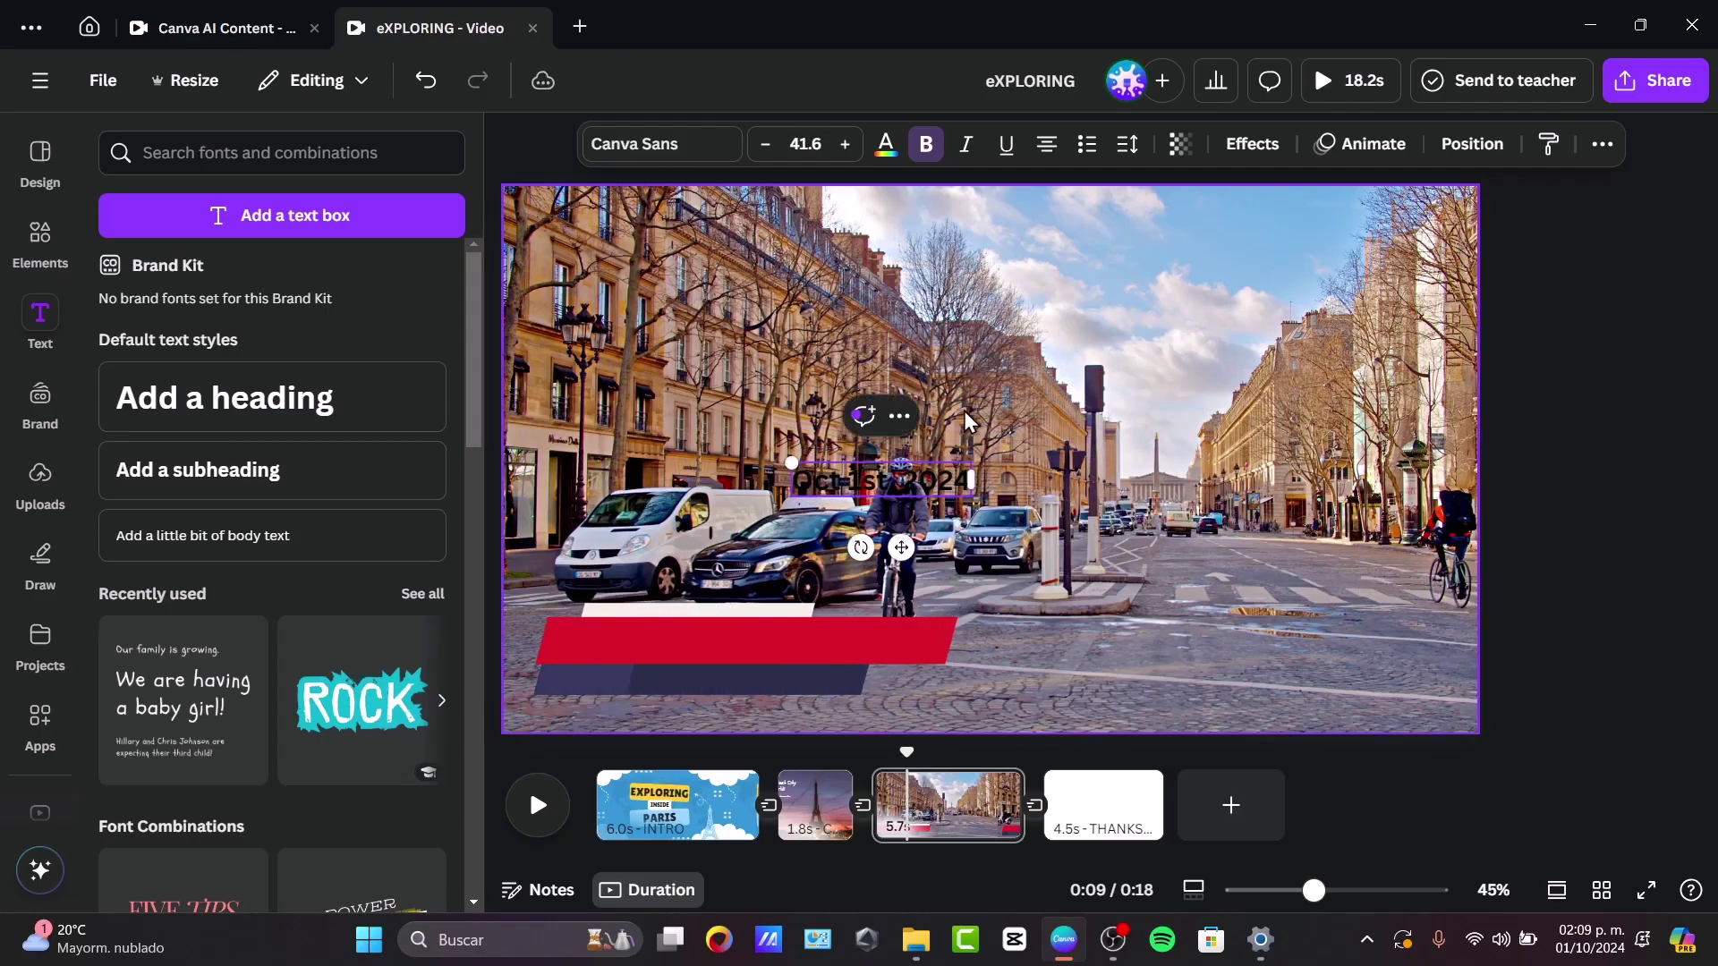
pyautogui.click(886, 143)
pyautogui.click(184, 381)
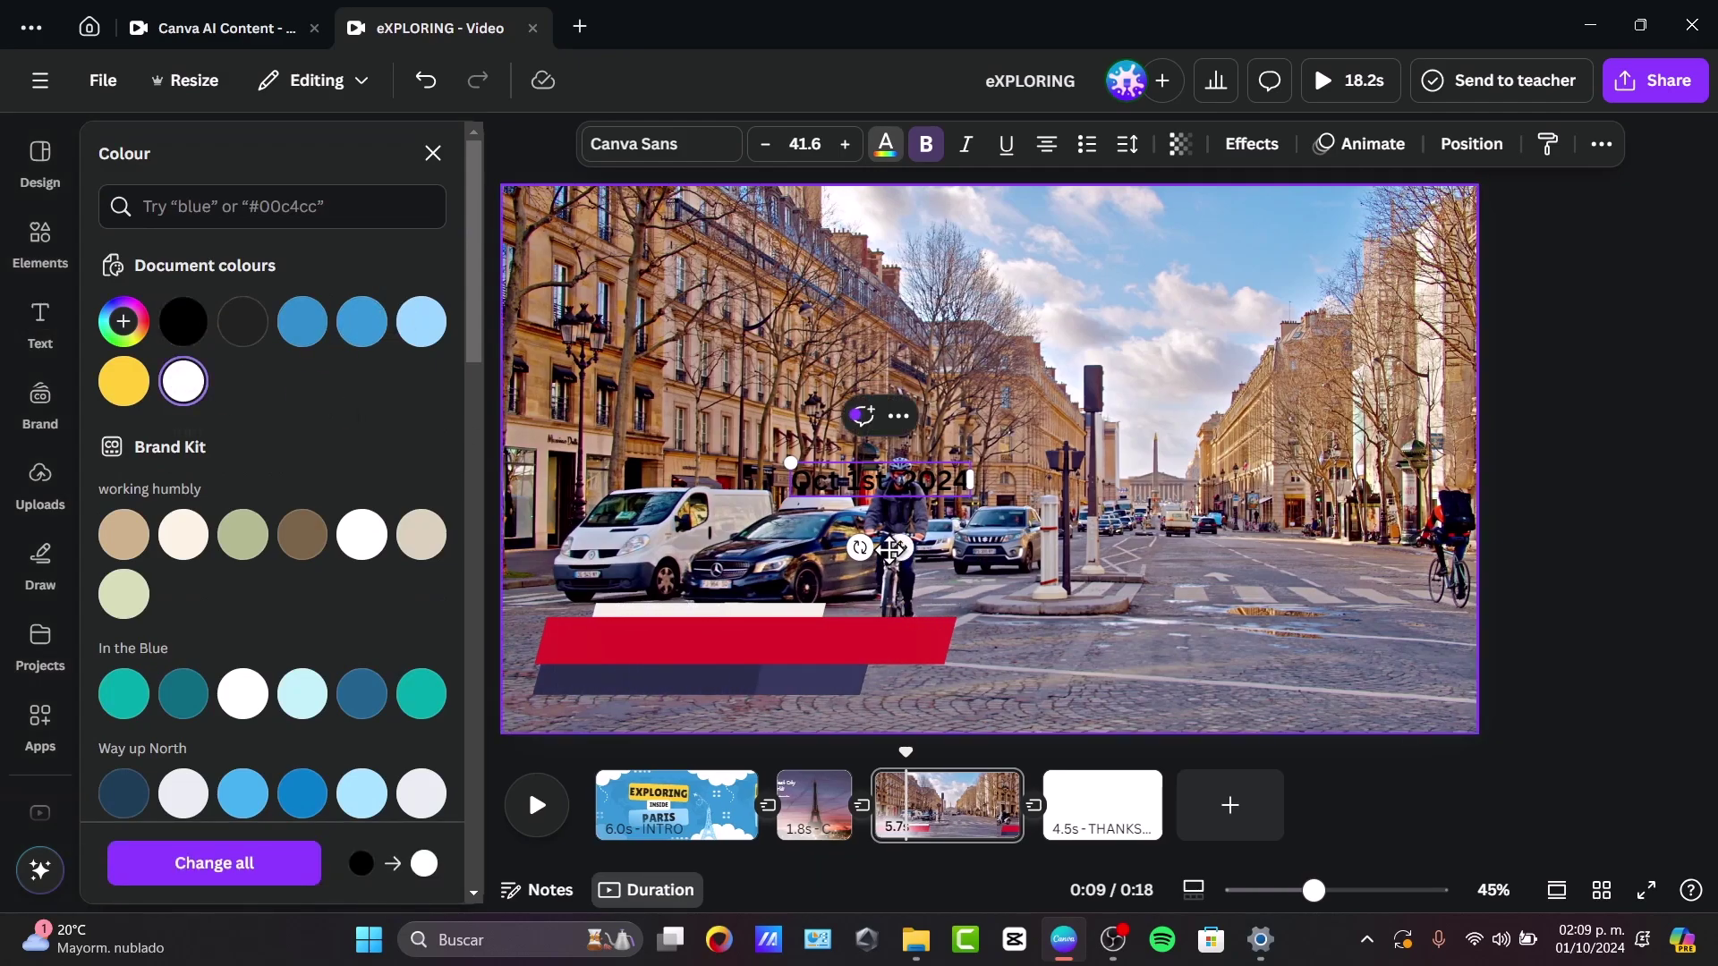
pyautogui.moveTo(901, 547); pyautogui.dragTo(659, 703)
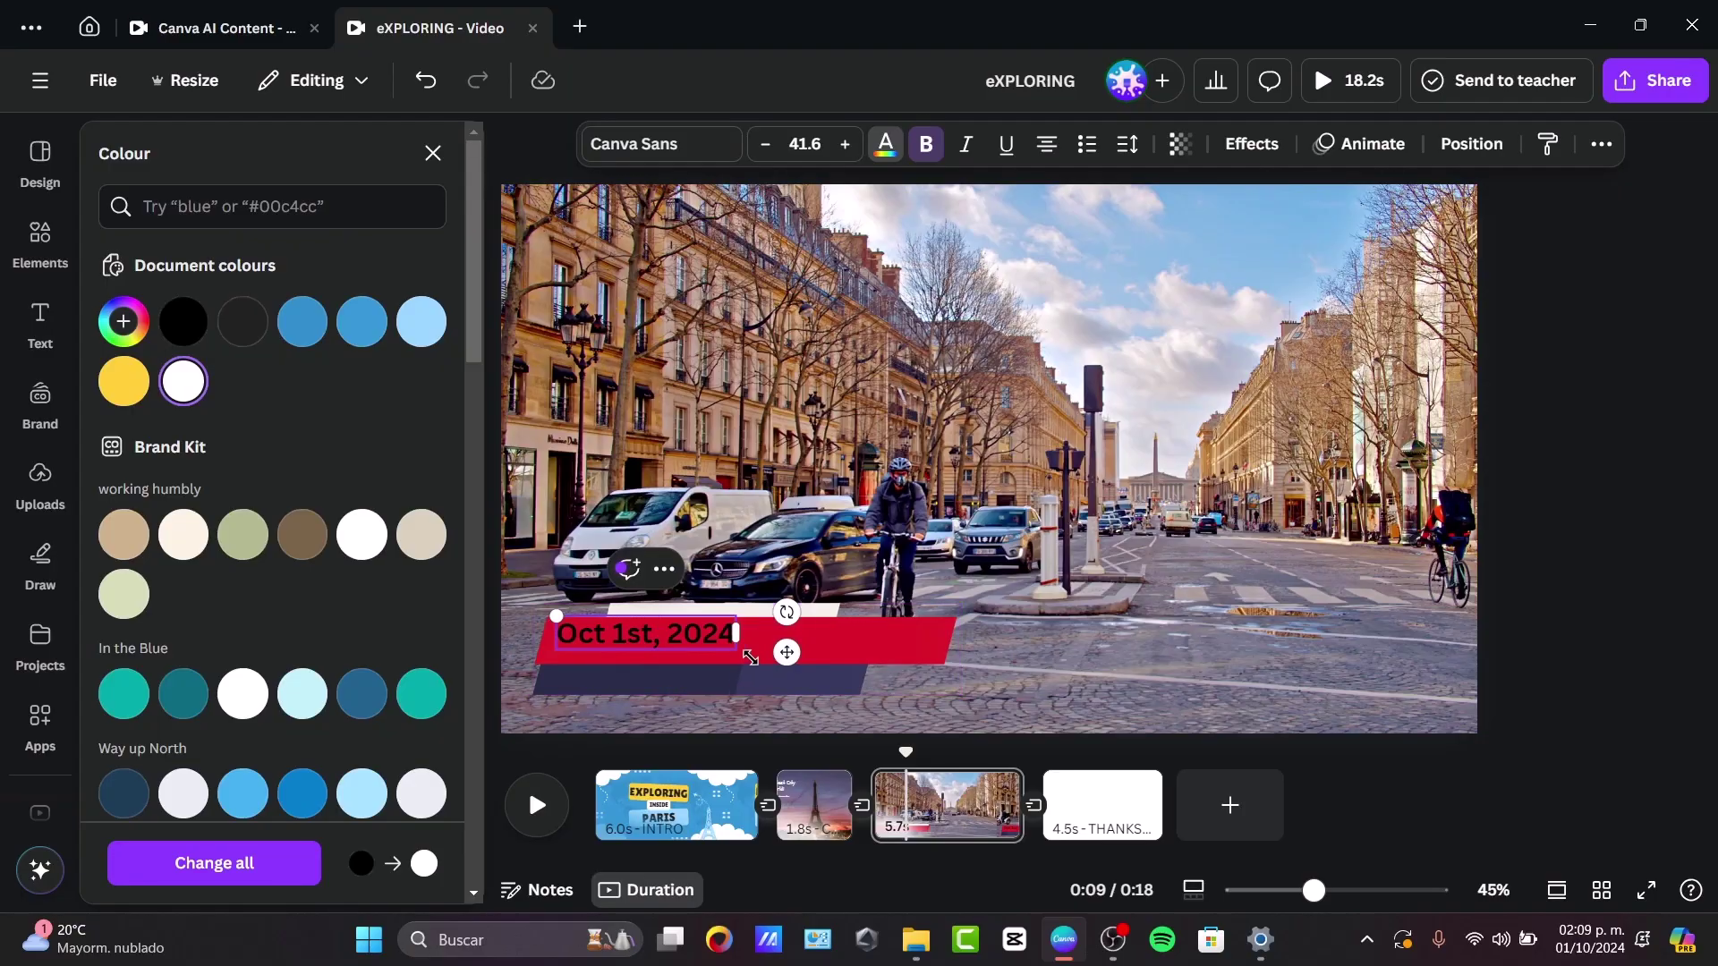
pyautogui.click(1515, 519)
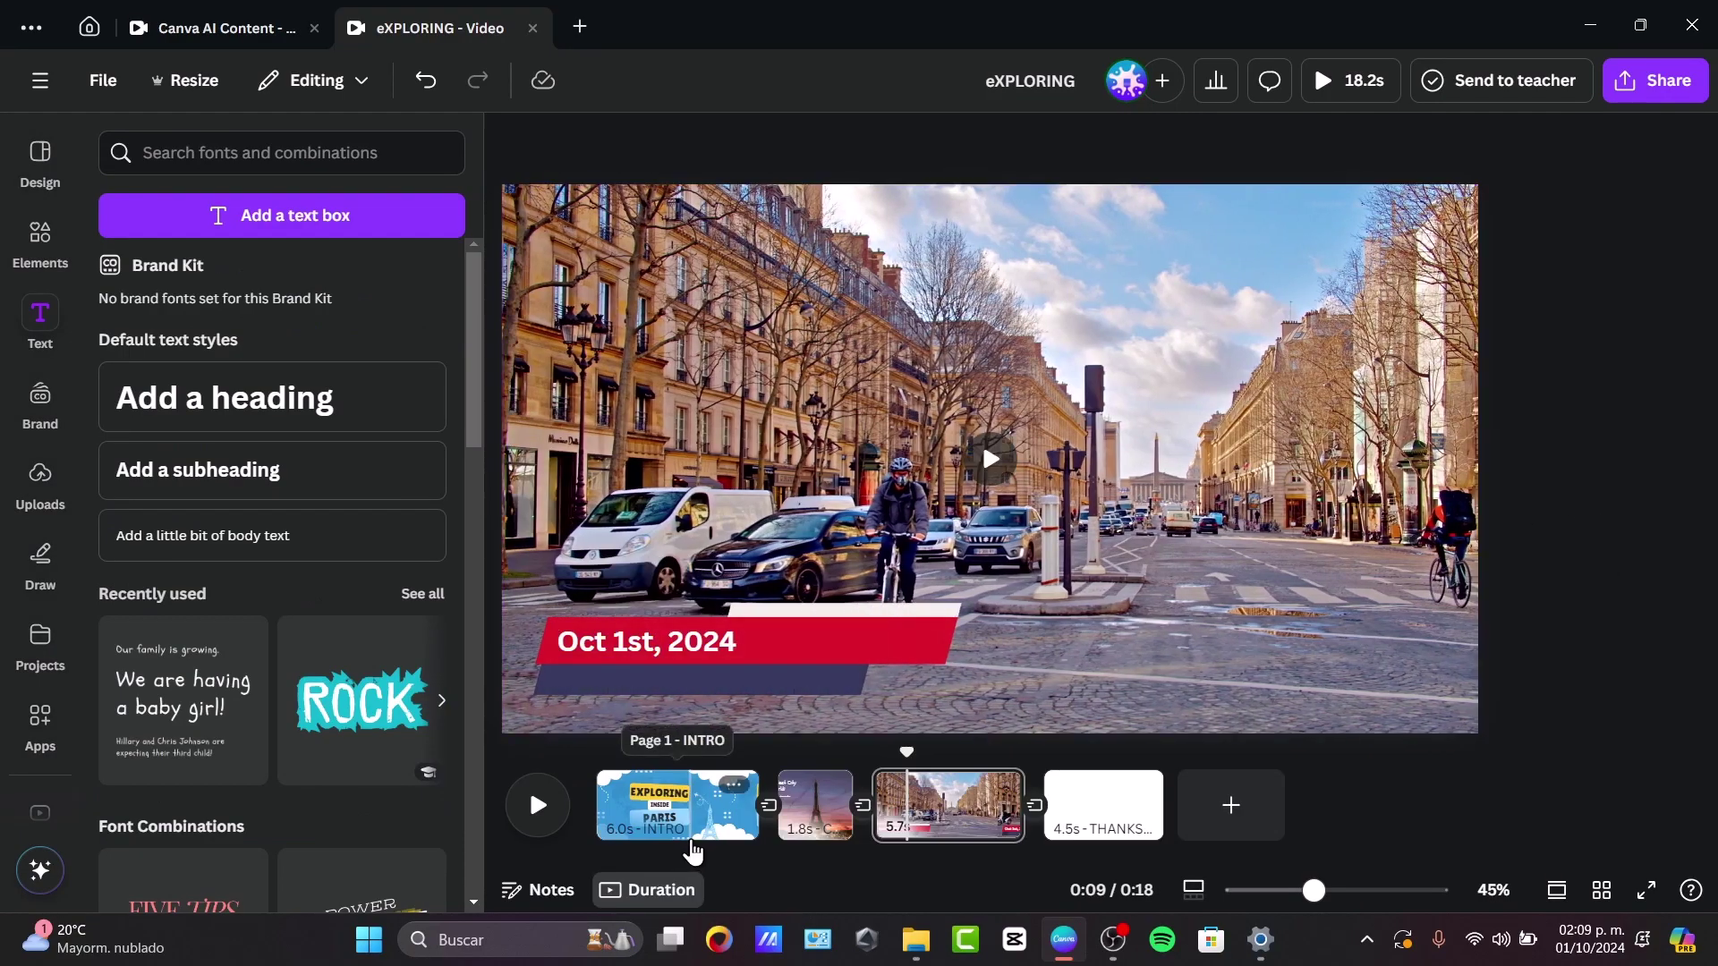
# Preview the video from page 2, then delete the flower background from the outro page.
pyautogui.moveTo(906, 753); pyautogui.dragTo(770, 767)
pyautogui.click(537, 805)
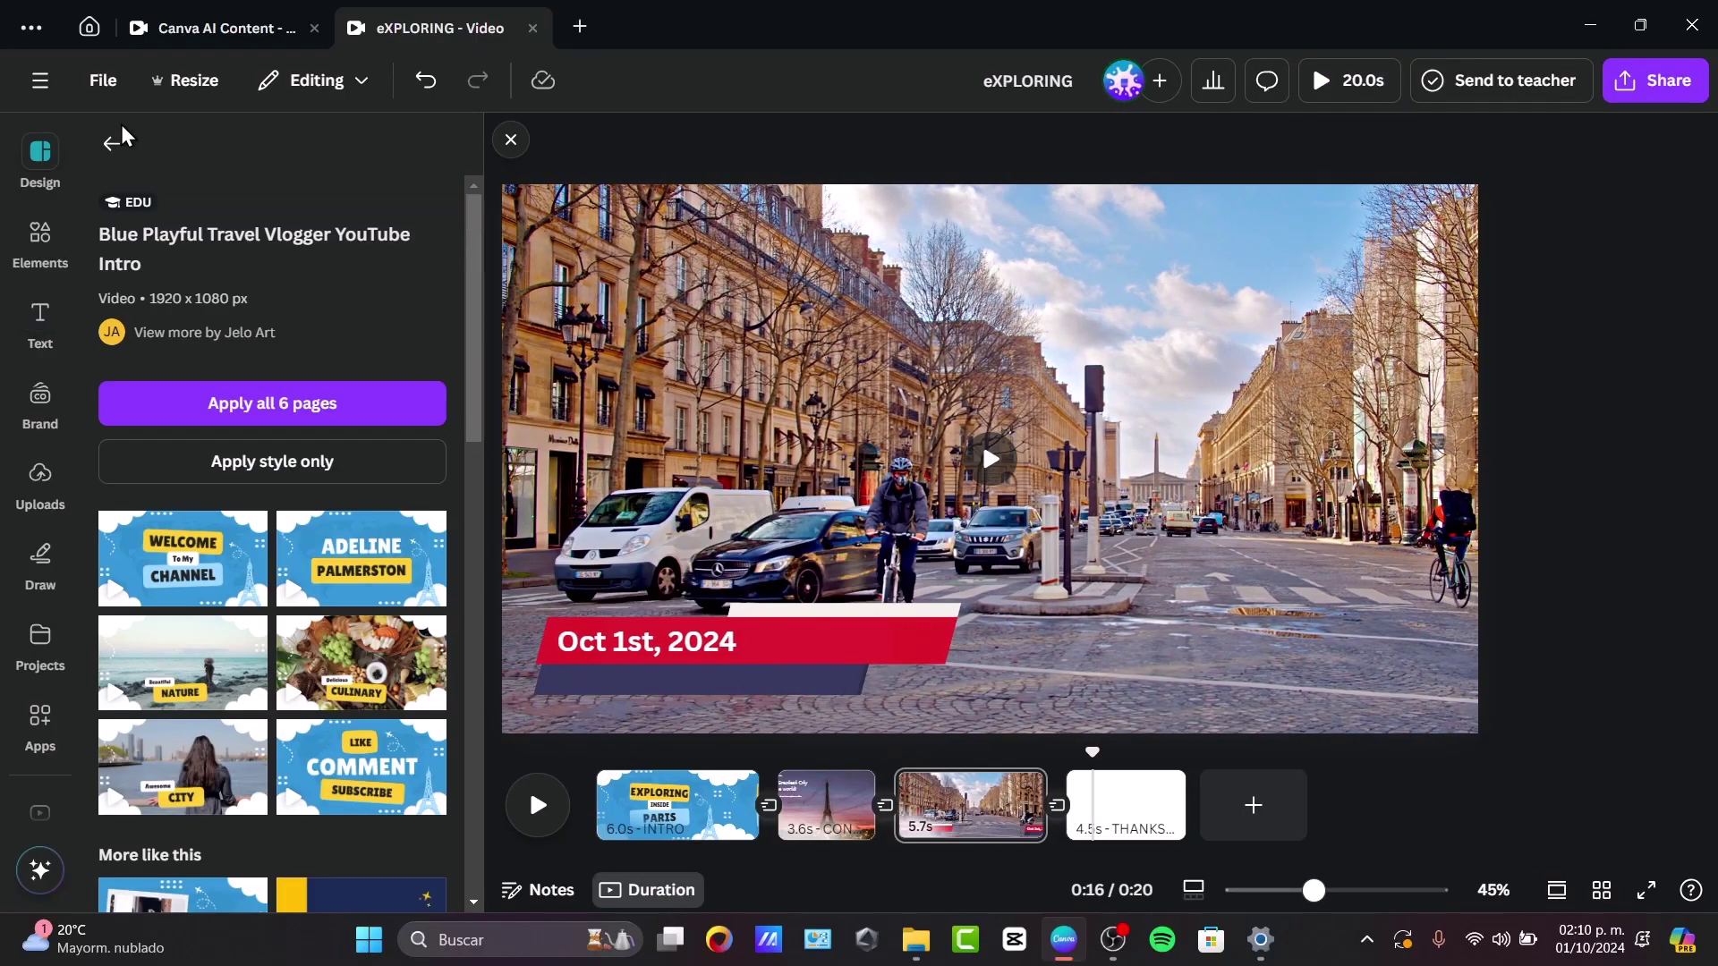
pyautogui.click(112, 142)
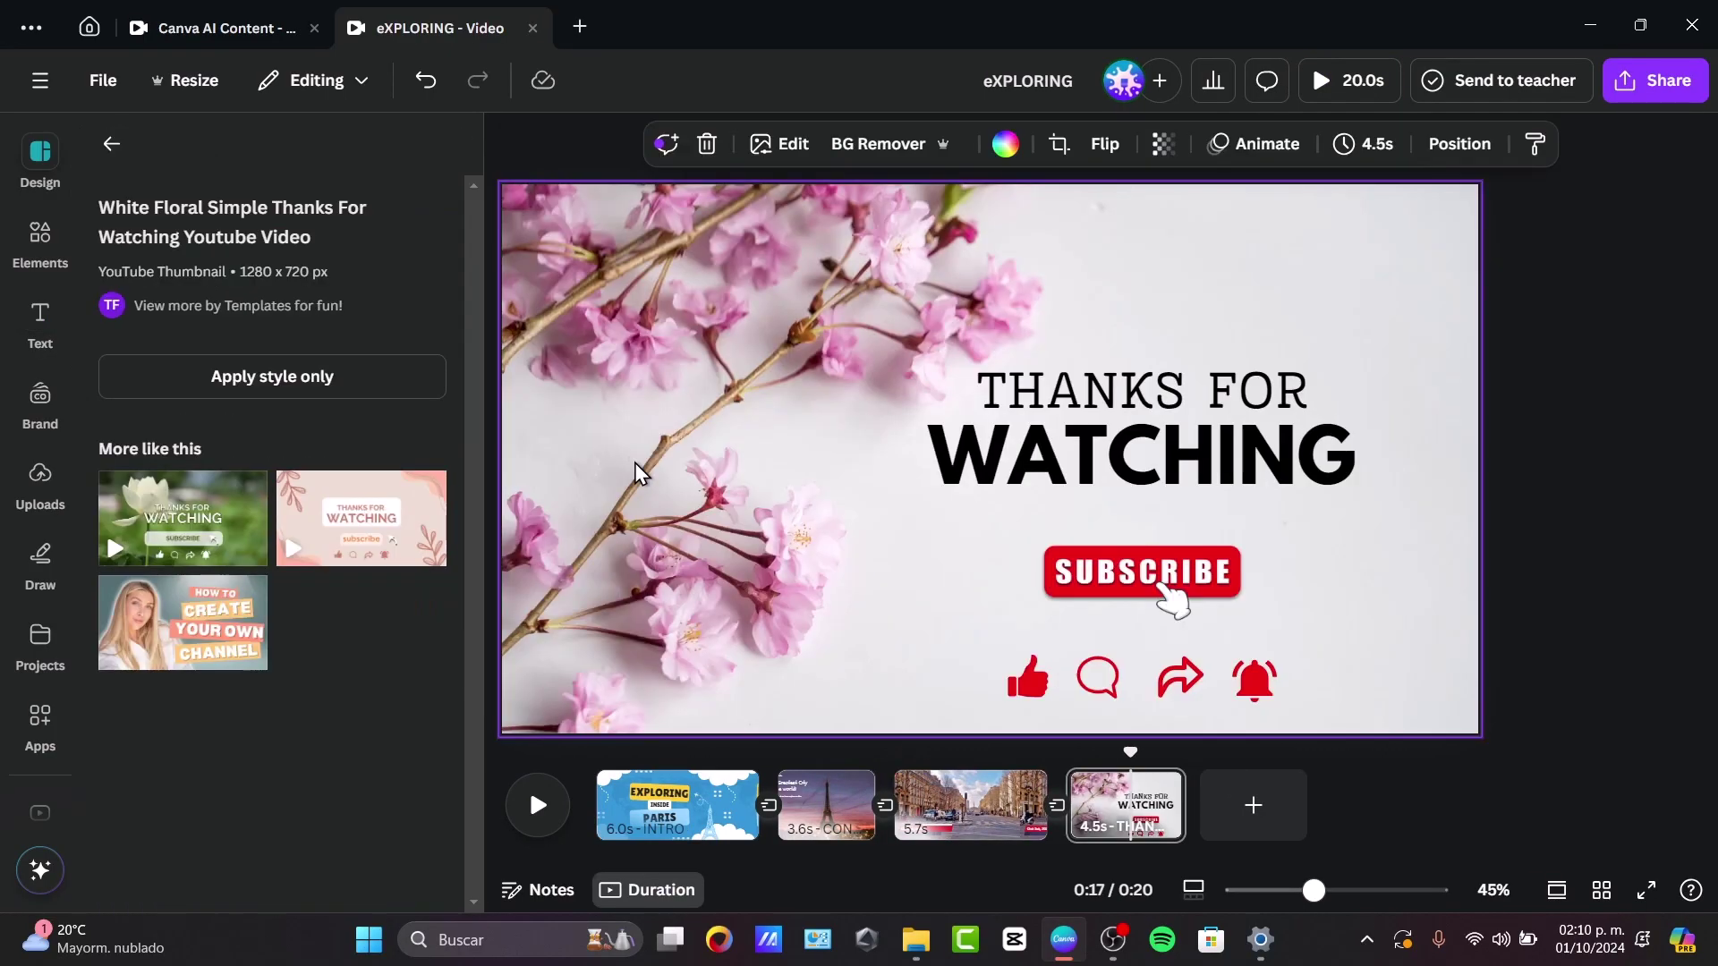
pyautogui.press('Delete')
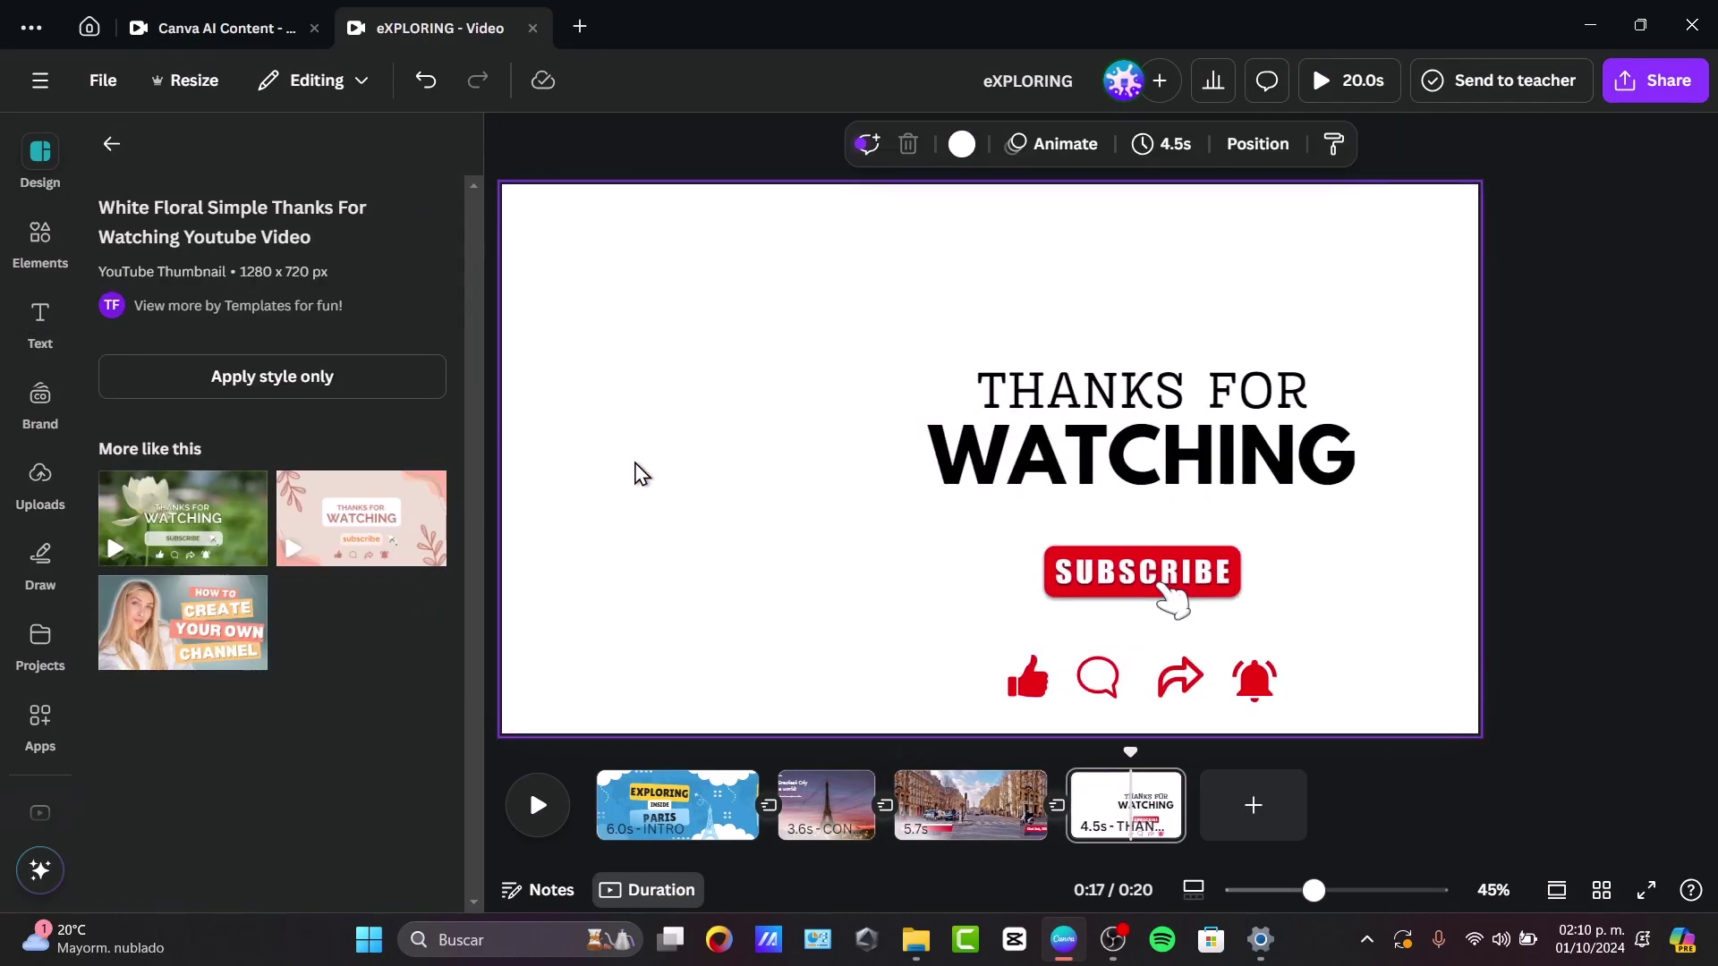
# Search 'paris' graphics and place the red, white and blue bunting at the outro's top-right.
pyautogui.click(40, 237)
pyautogui.tripleClick(231, 155)
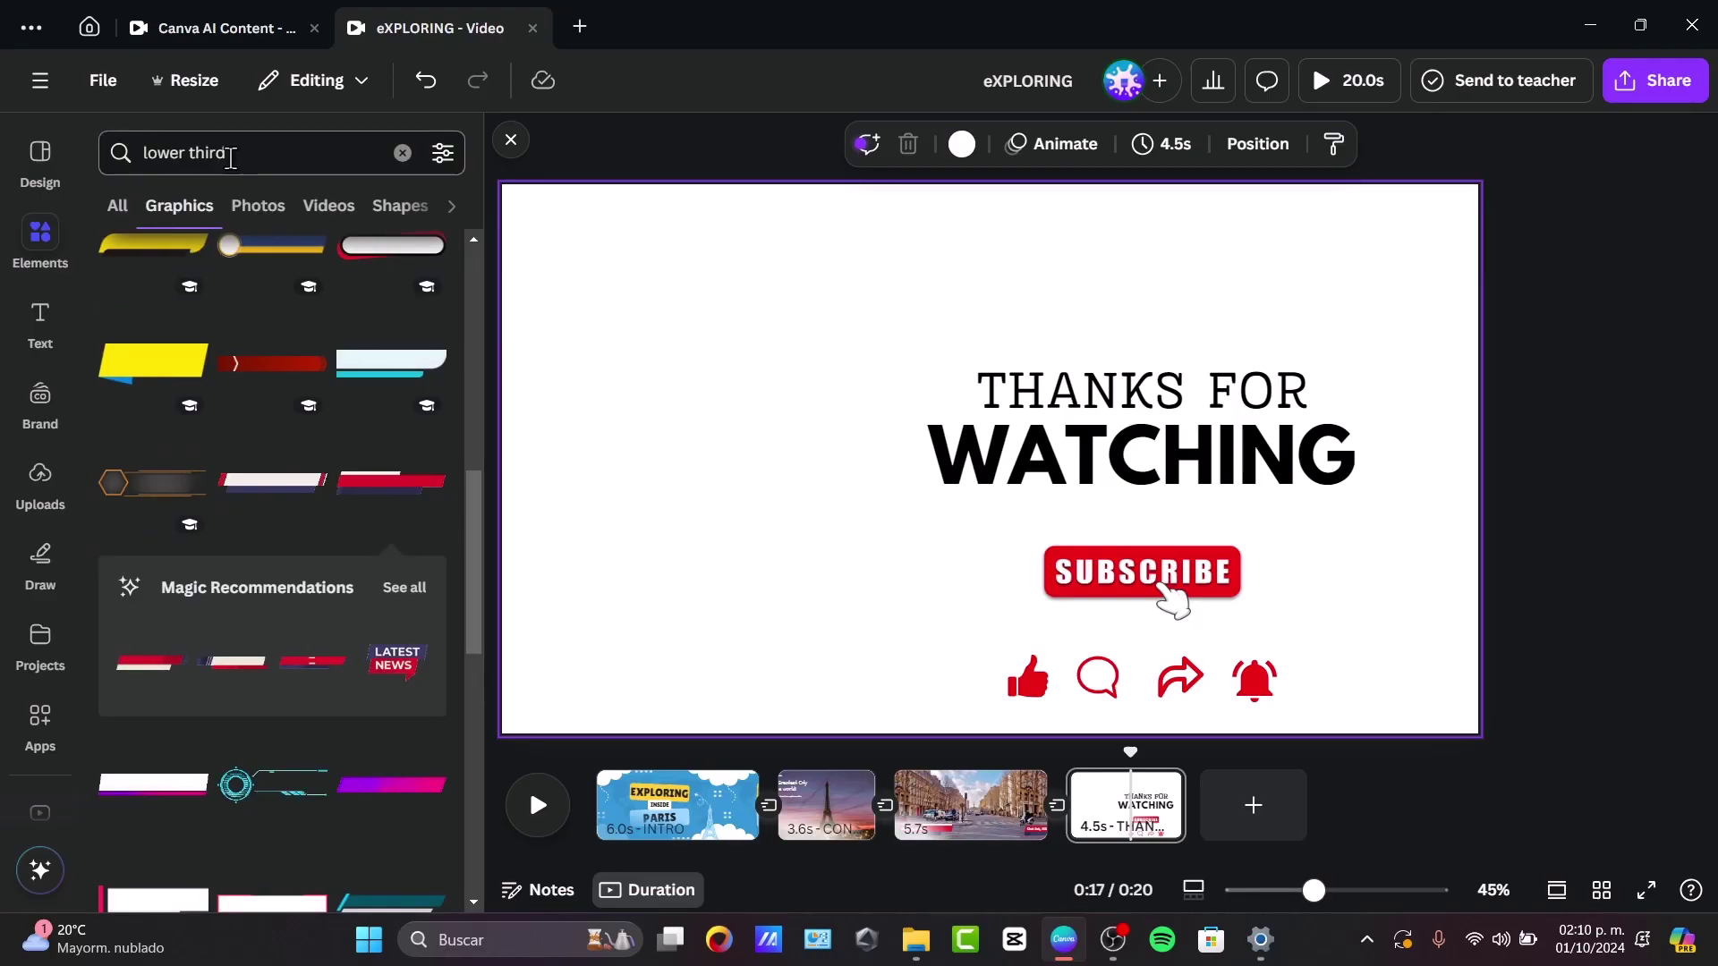
pyautogui.write('paris')
pyautogui.press('Return')
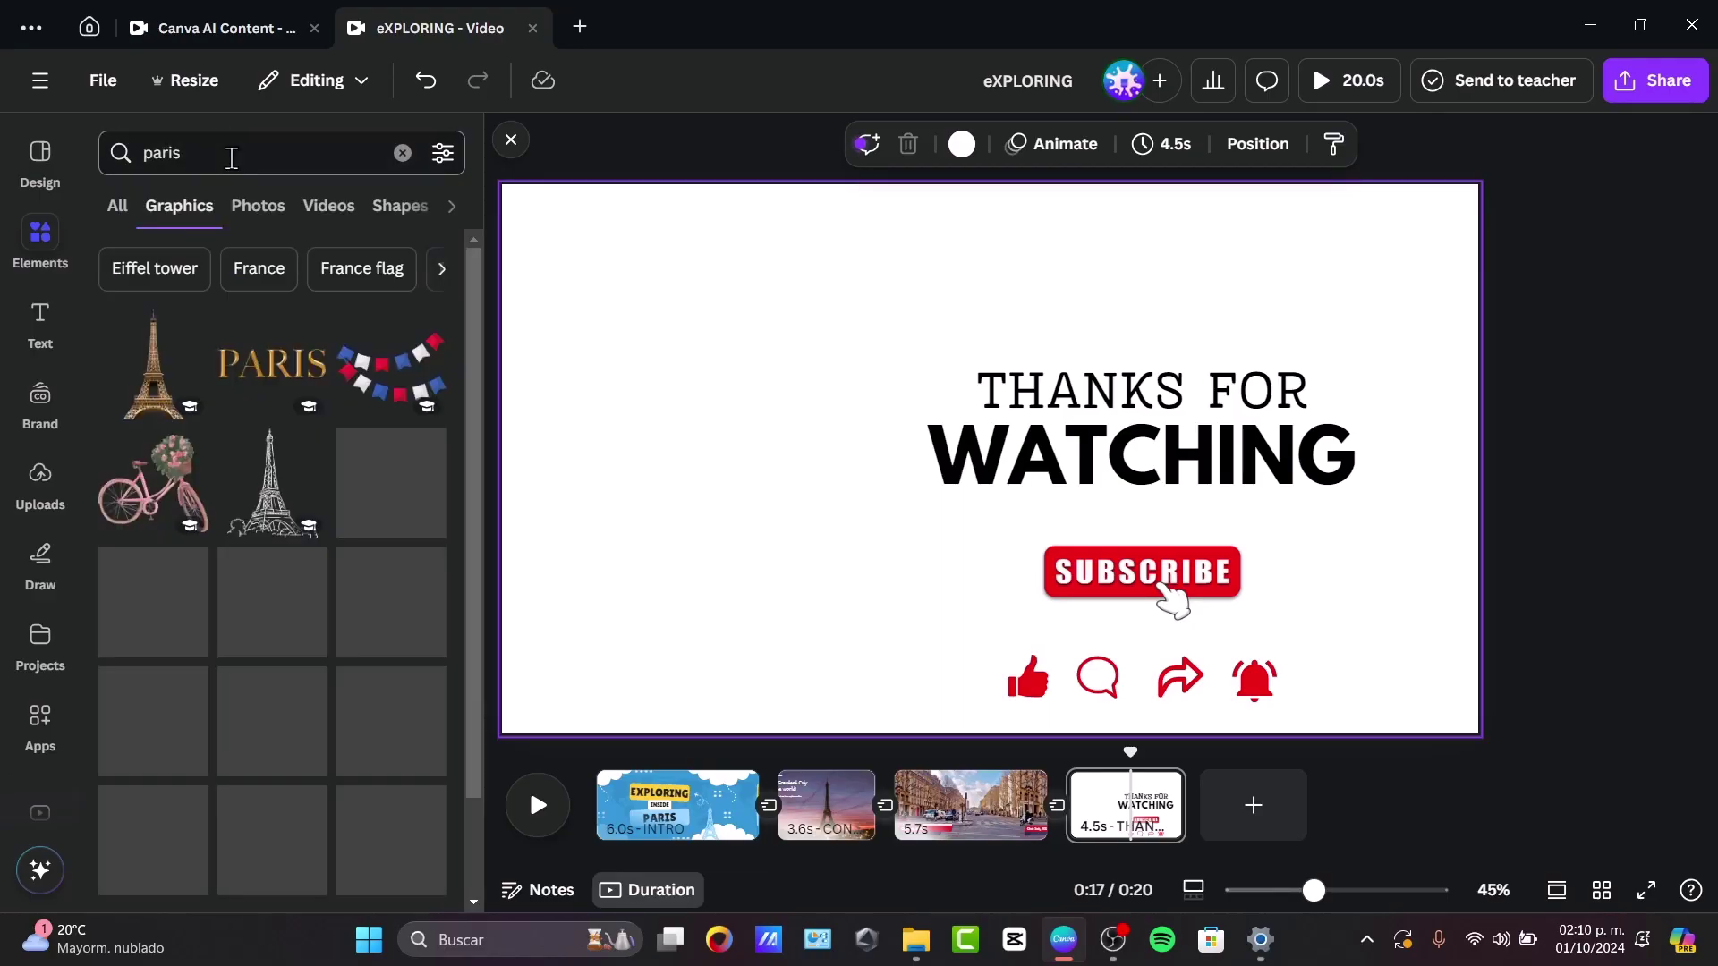
pyautogui.click(391, 367)
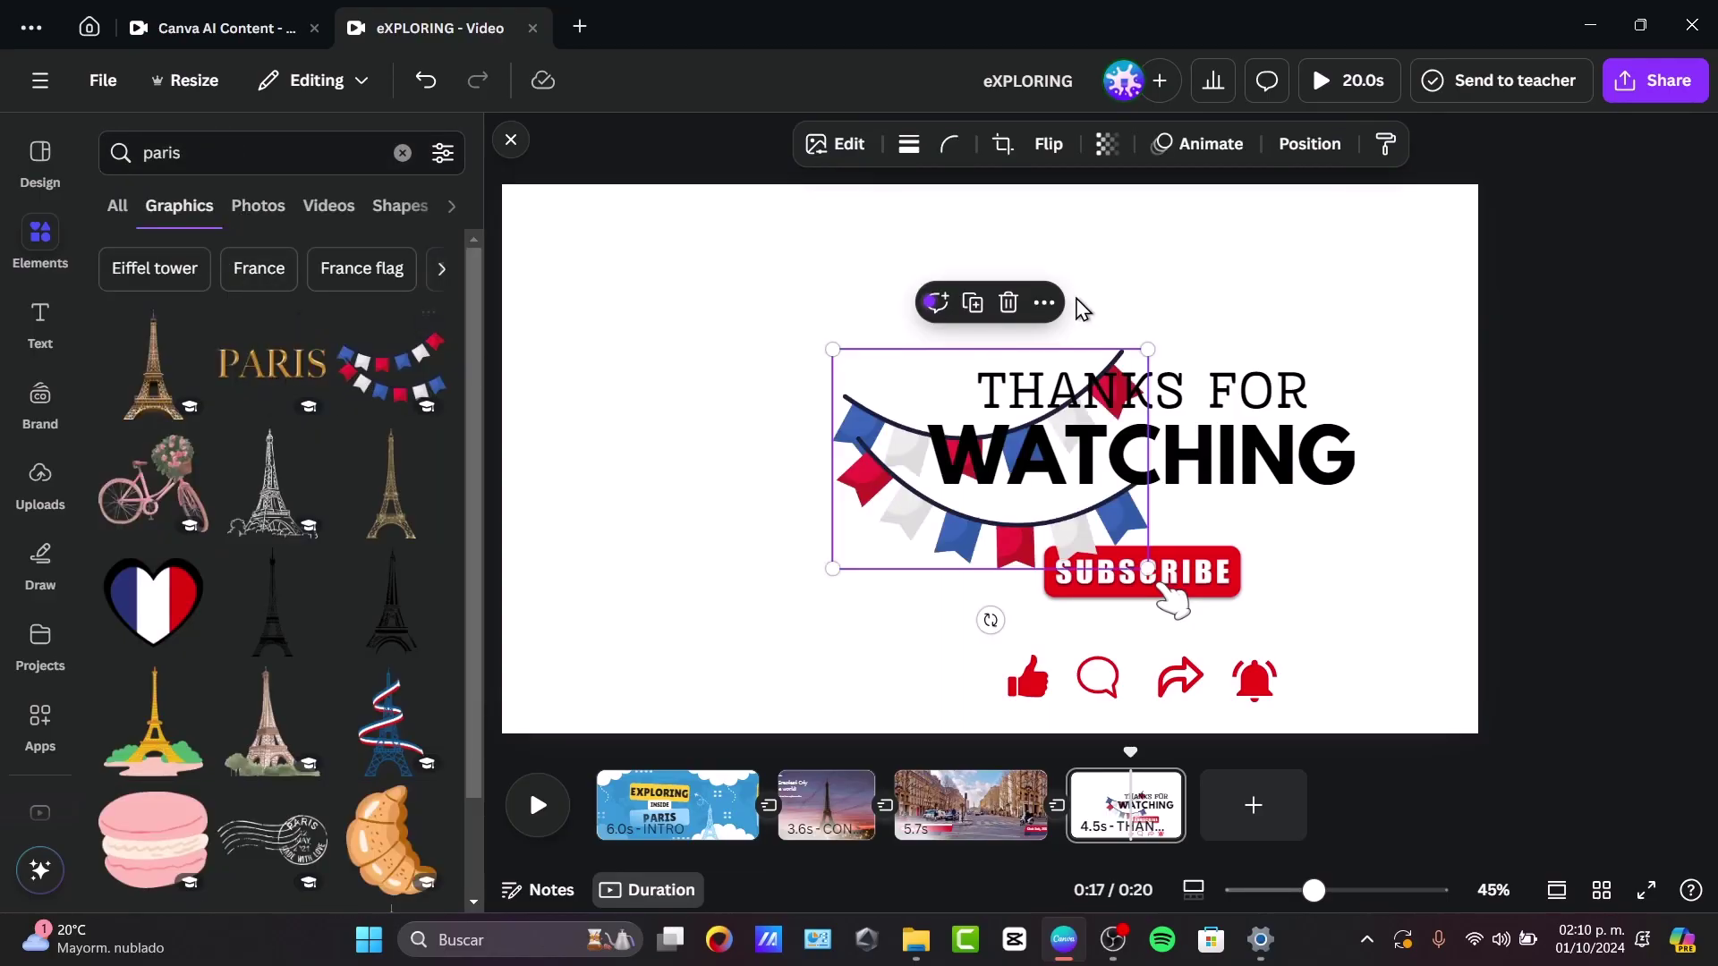
pyautogui.moveTo(893, 458); pyautogui.dragTo(1216, 237)
pyautogui.click(1572, 582)
pyautogui.scroll(-3, 1572, 583)
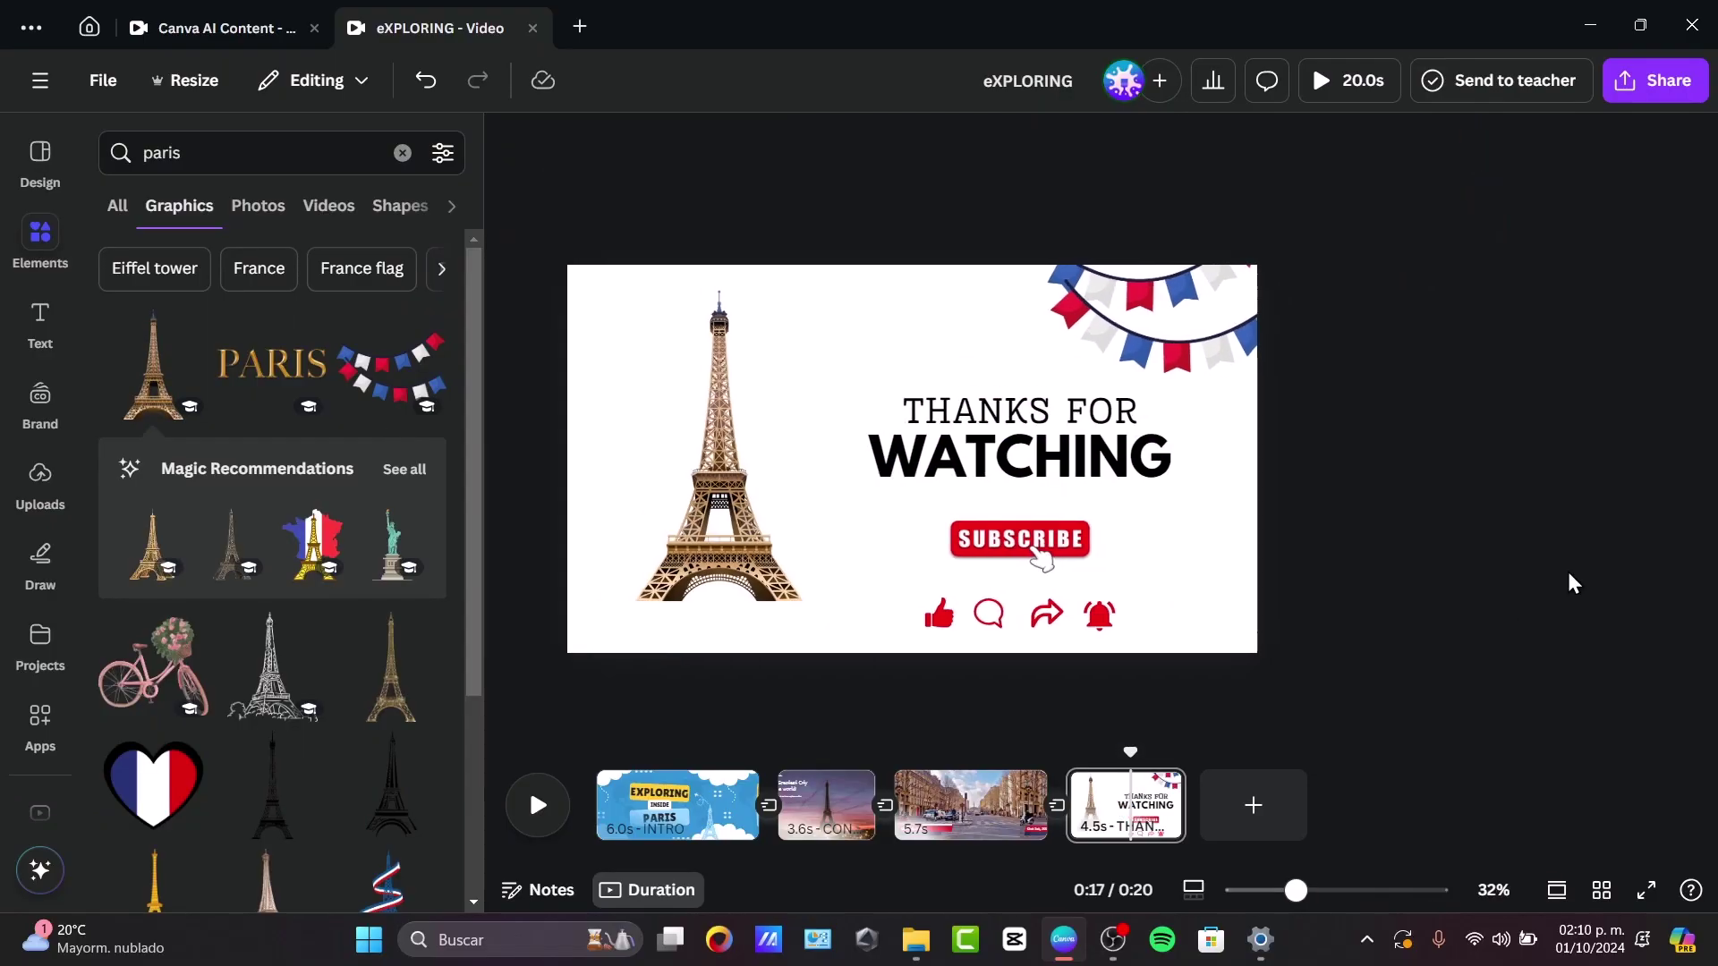
pyautogui.scroll(2, 1572, 583)
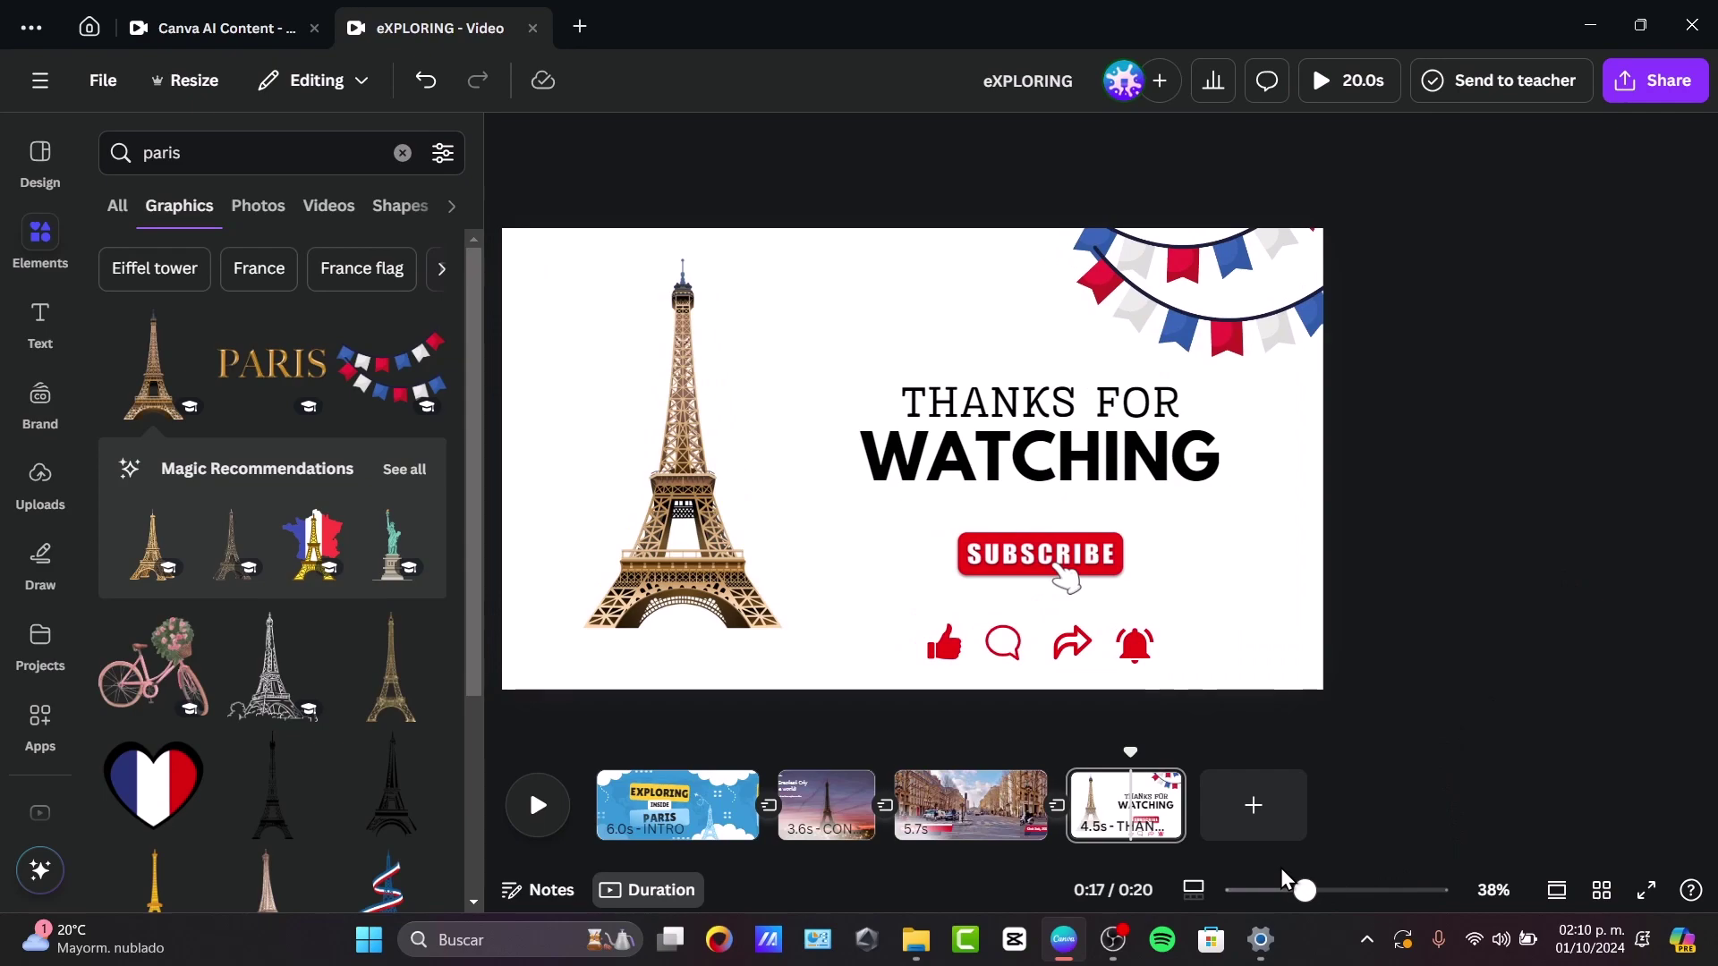
# Search 'lo fi' audio and add the Tiger's Eye track to the video.
pyautogui.click(212, 153)
pyautogui.write('lo fi')
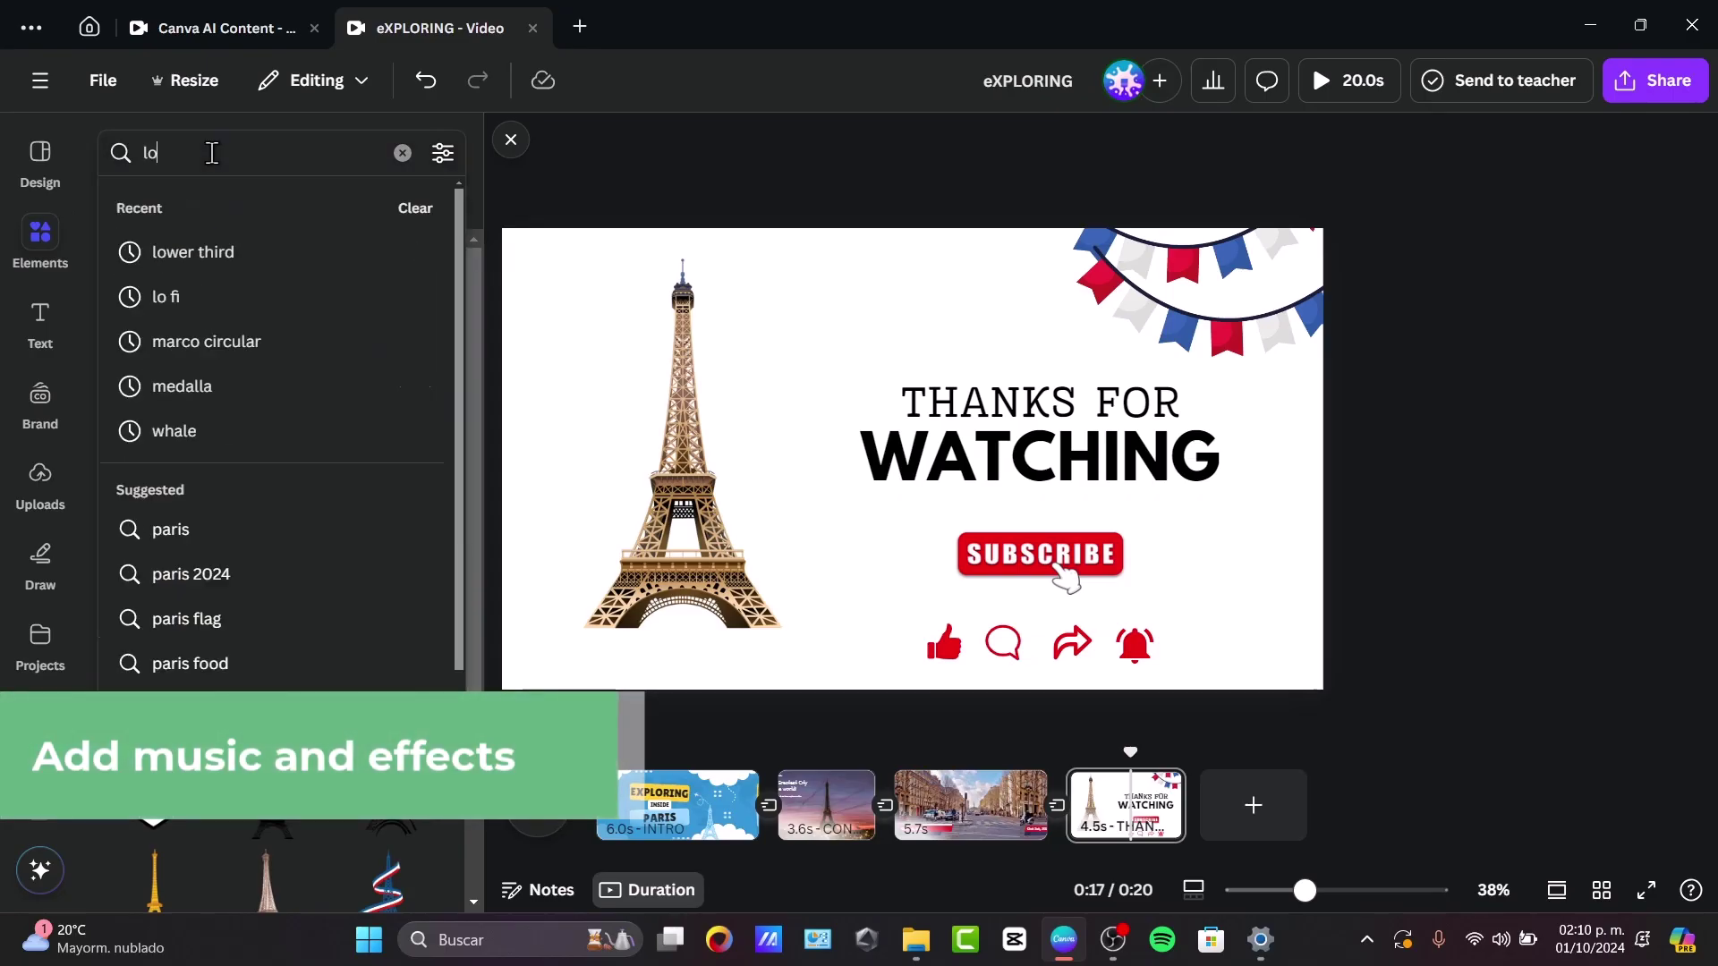
pyautogui.press('Return')
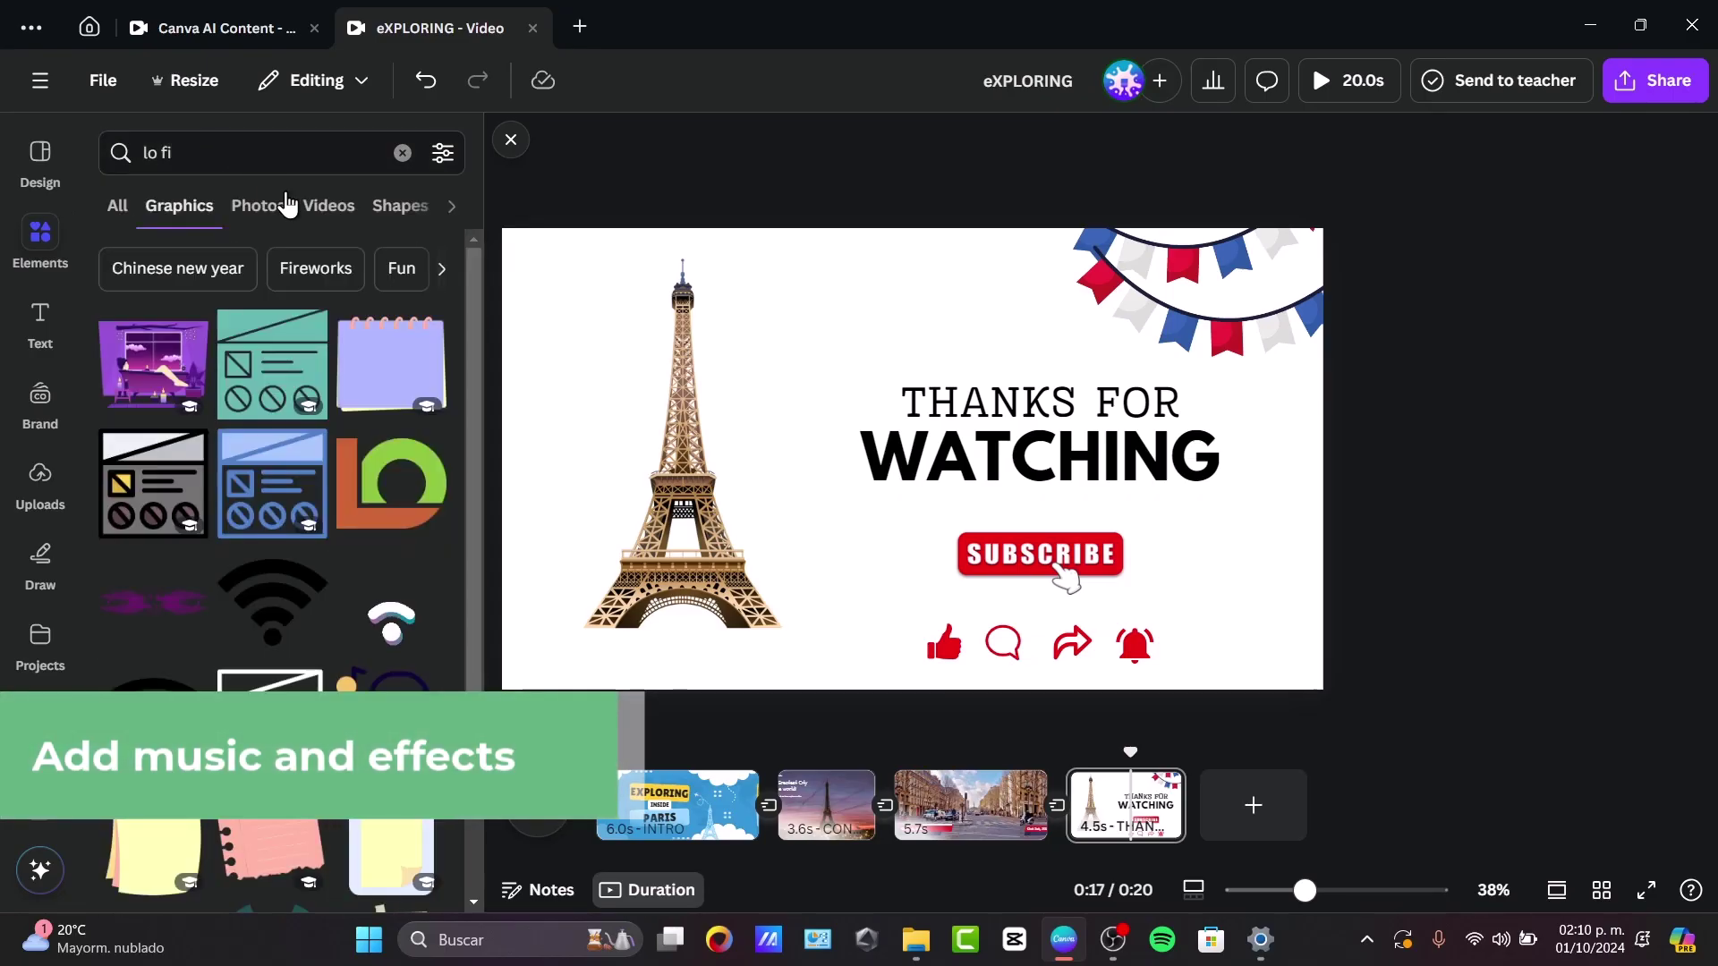
pyautogui.click(447, 208)
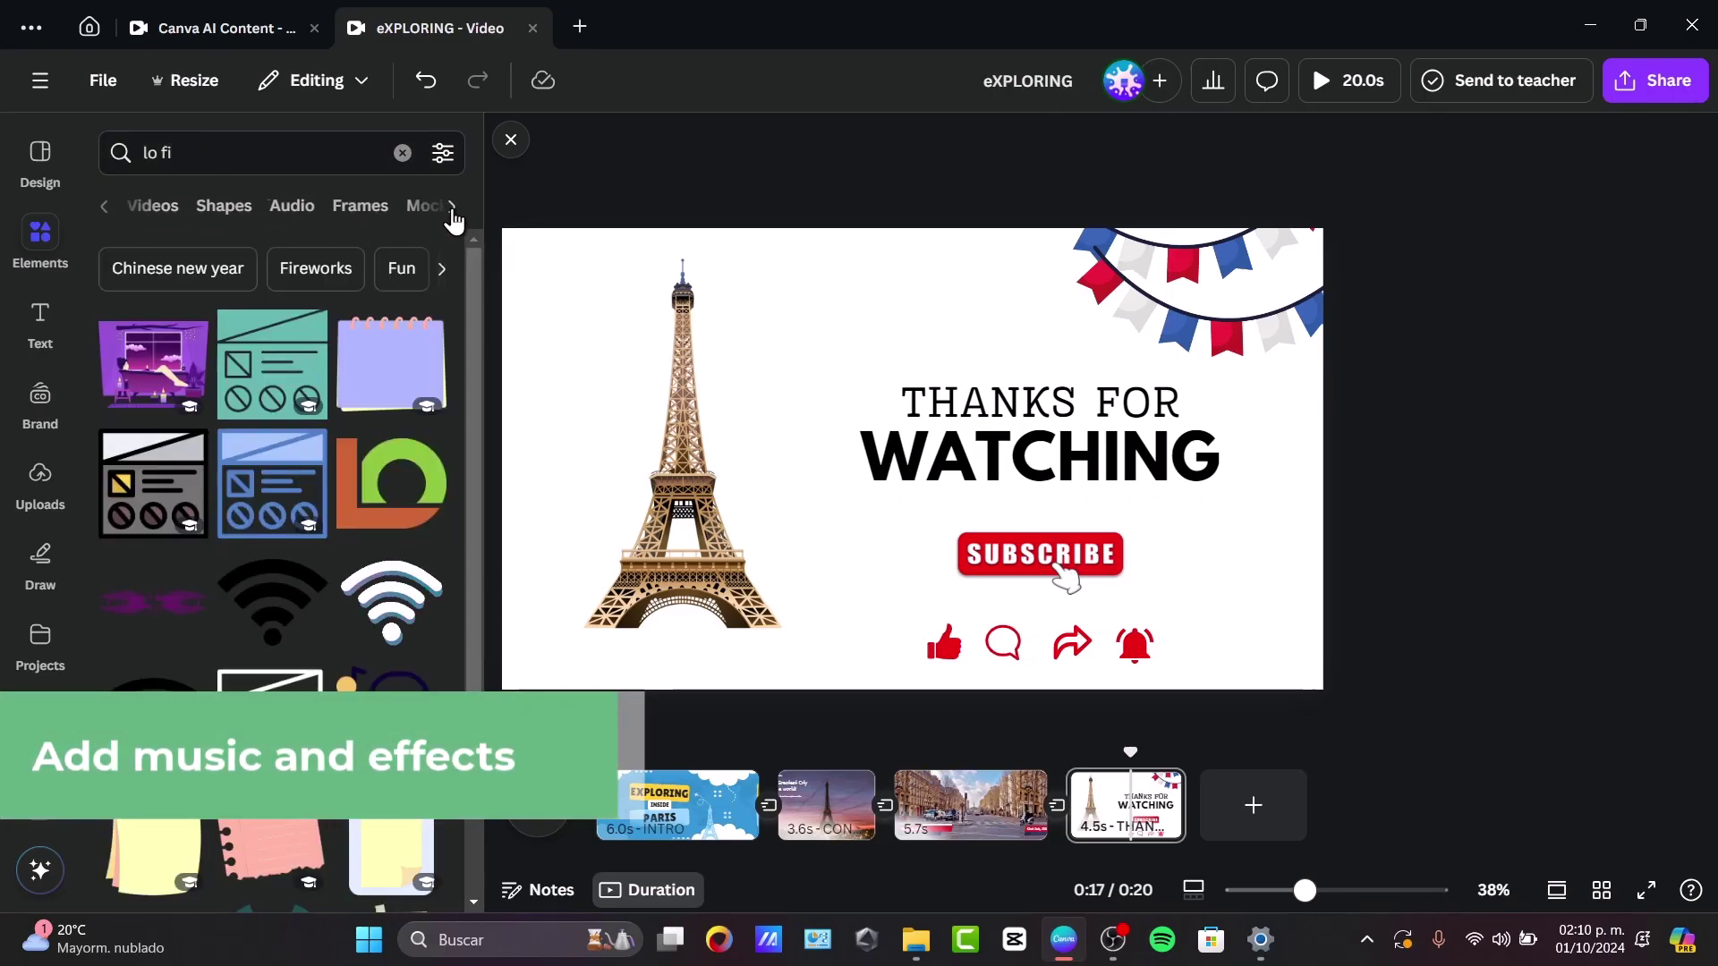
pyautogui.click(304, 208)
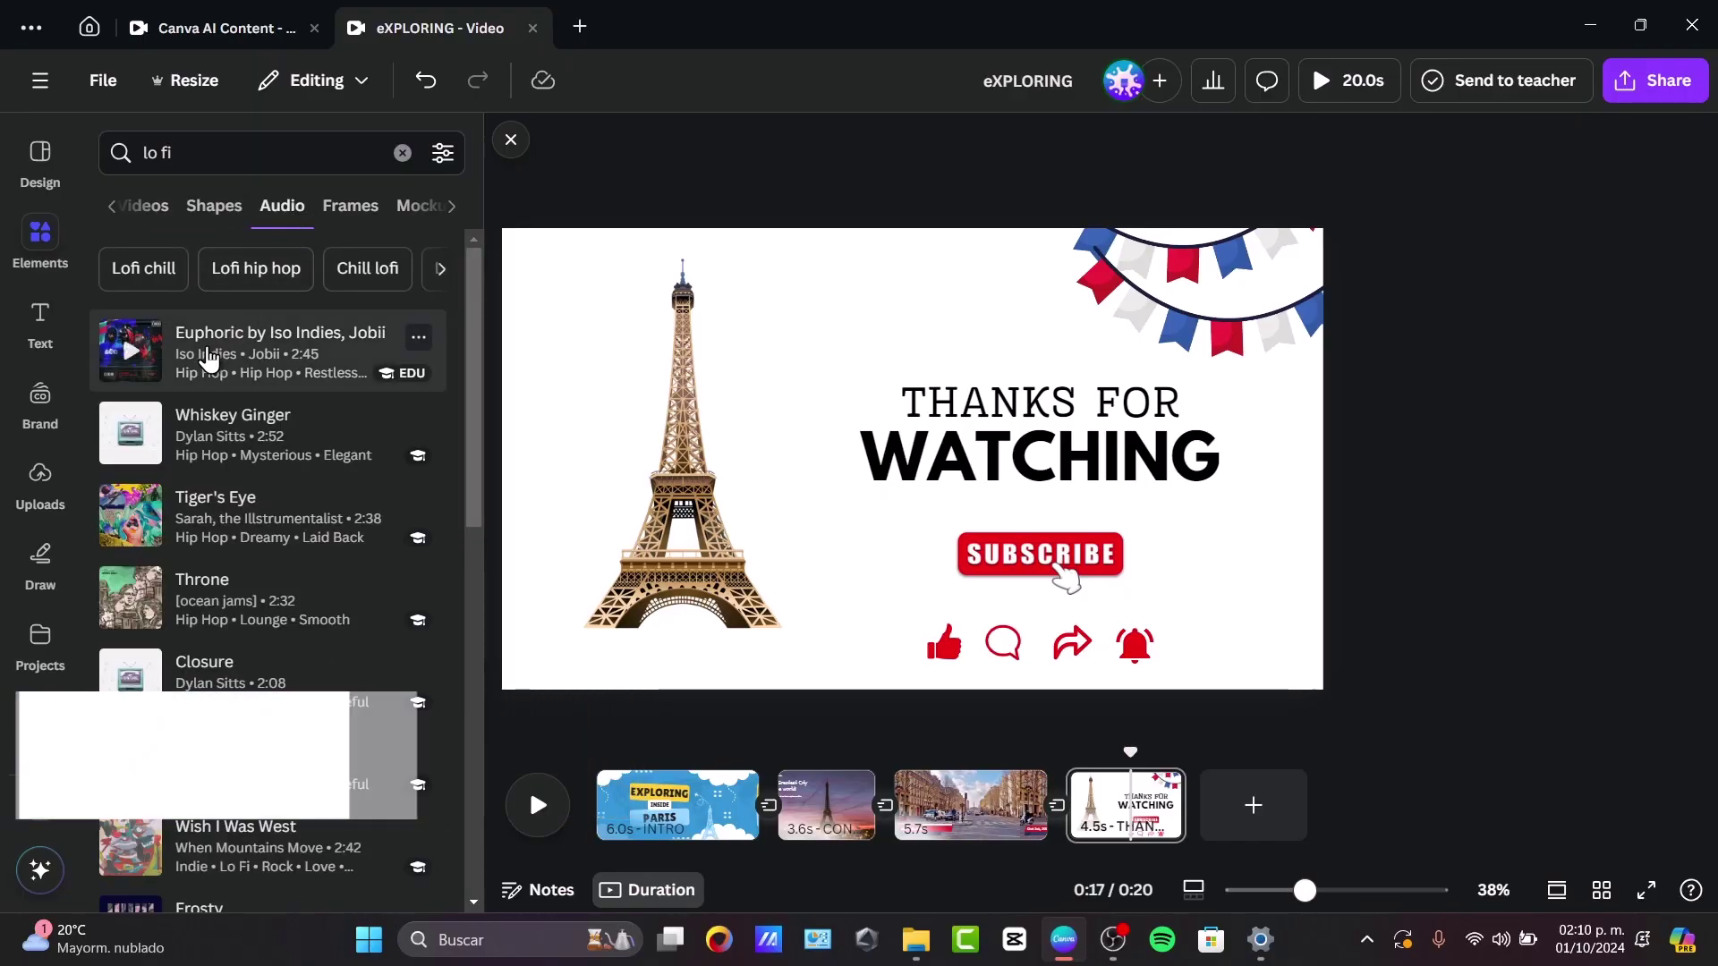
pyautogui.click(256, 508)
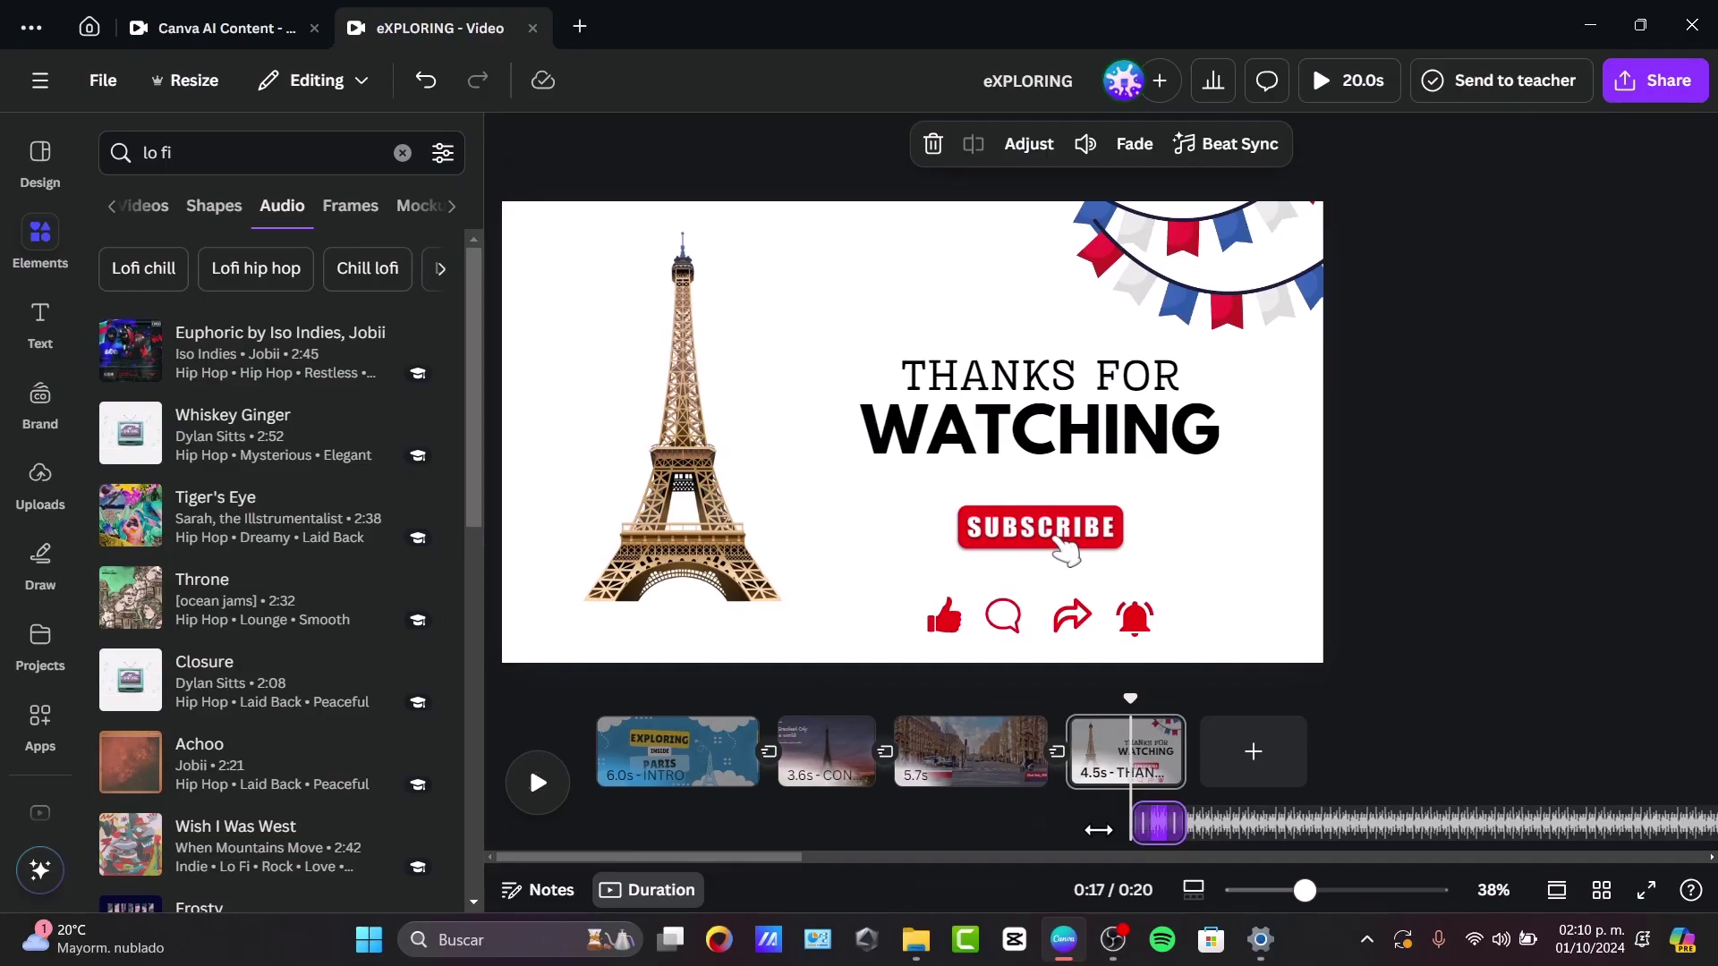
# Stretch the music to start at the beginning and shift which part of the song plays.
pyautogui.moveTo(1098, 831); pyautogui.dragTo(597, 827)
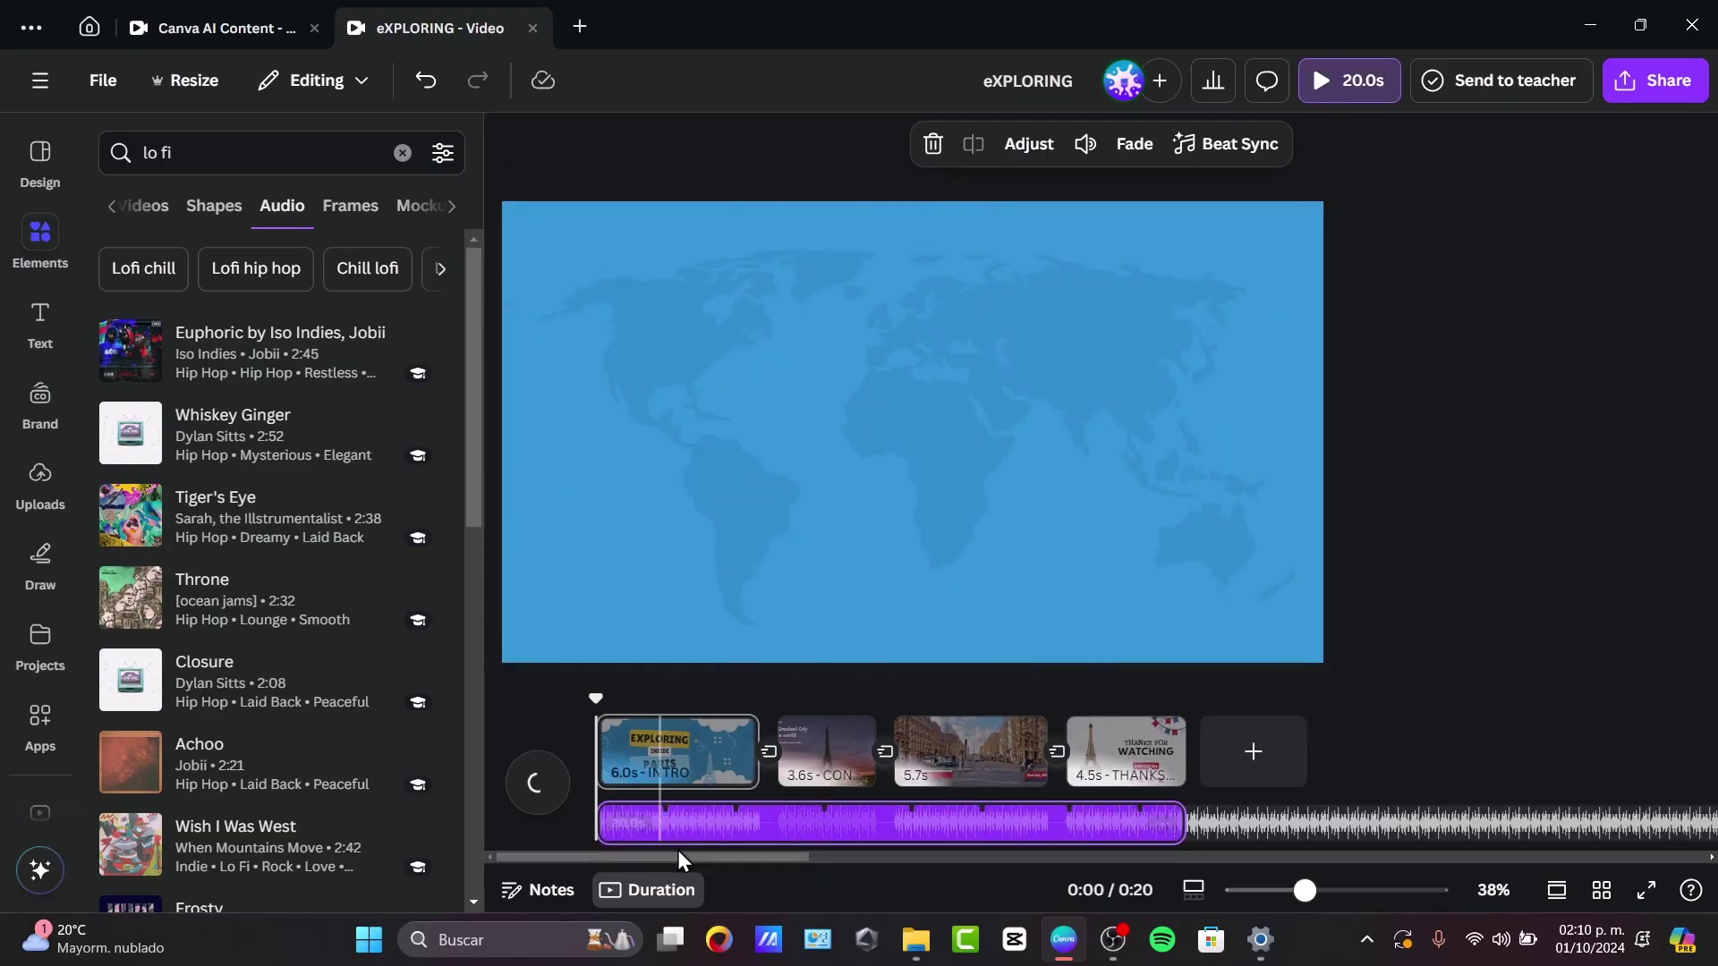
pyautogui.click(800, 827)
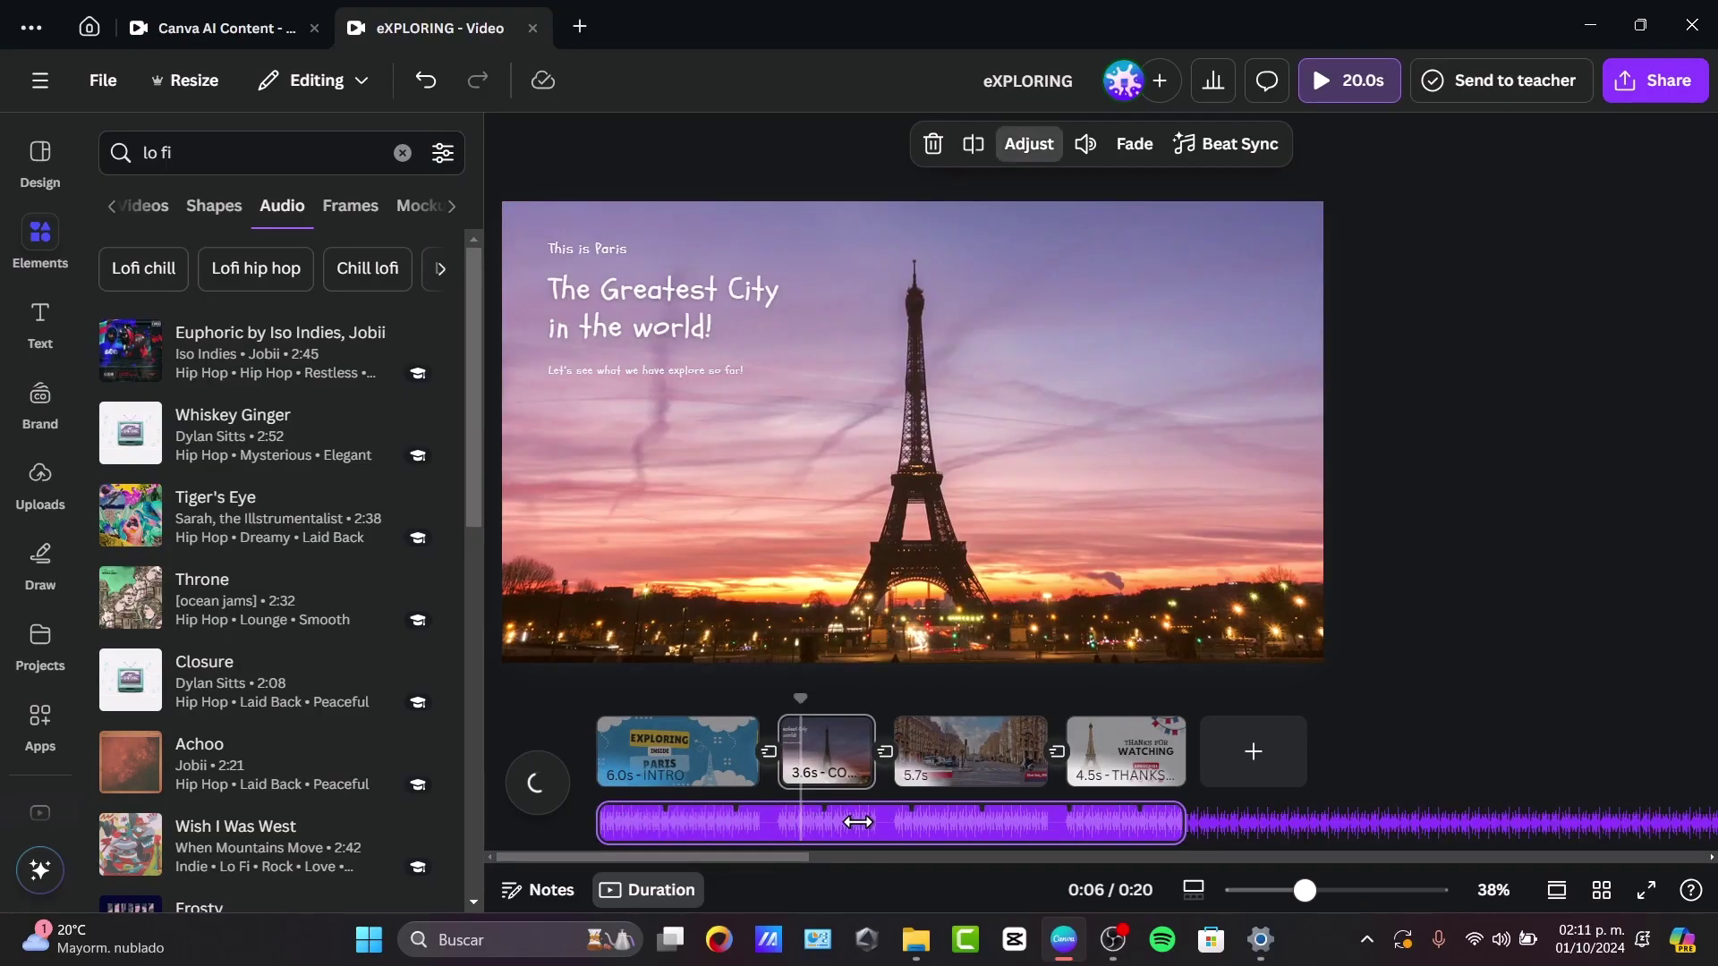
pyautogui.moveTo(858, 822); pyautogui.dragTo(723, 829)
pyautogui.click(1409, 754)
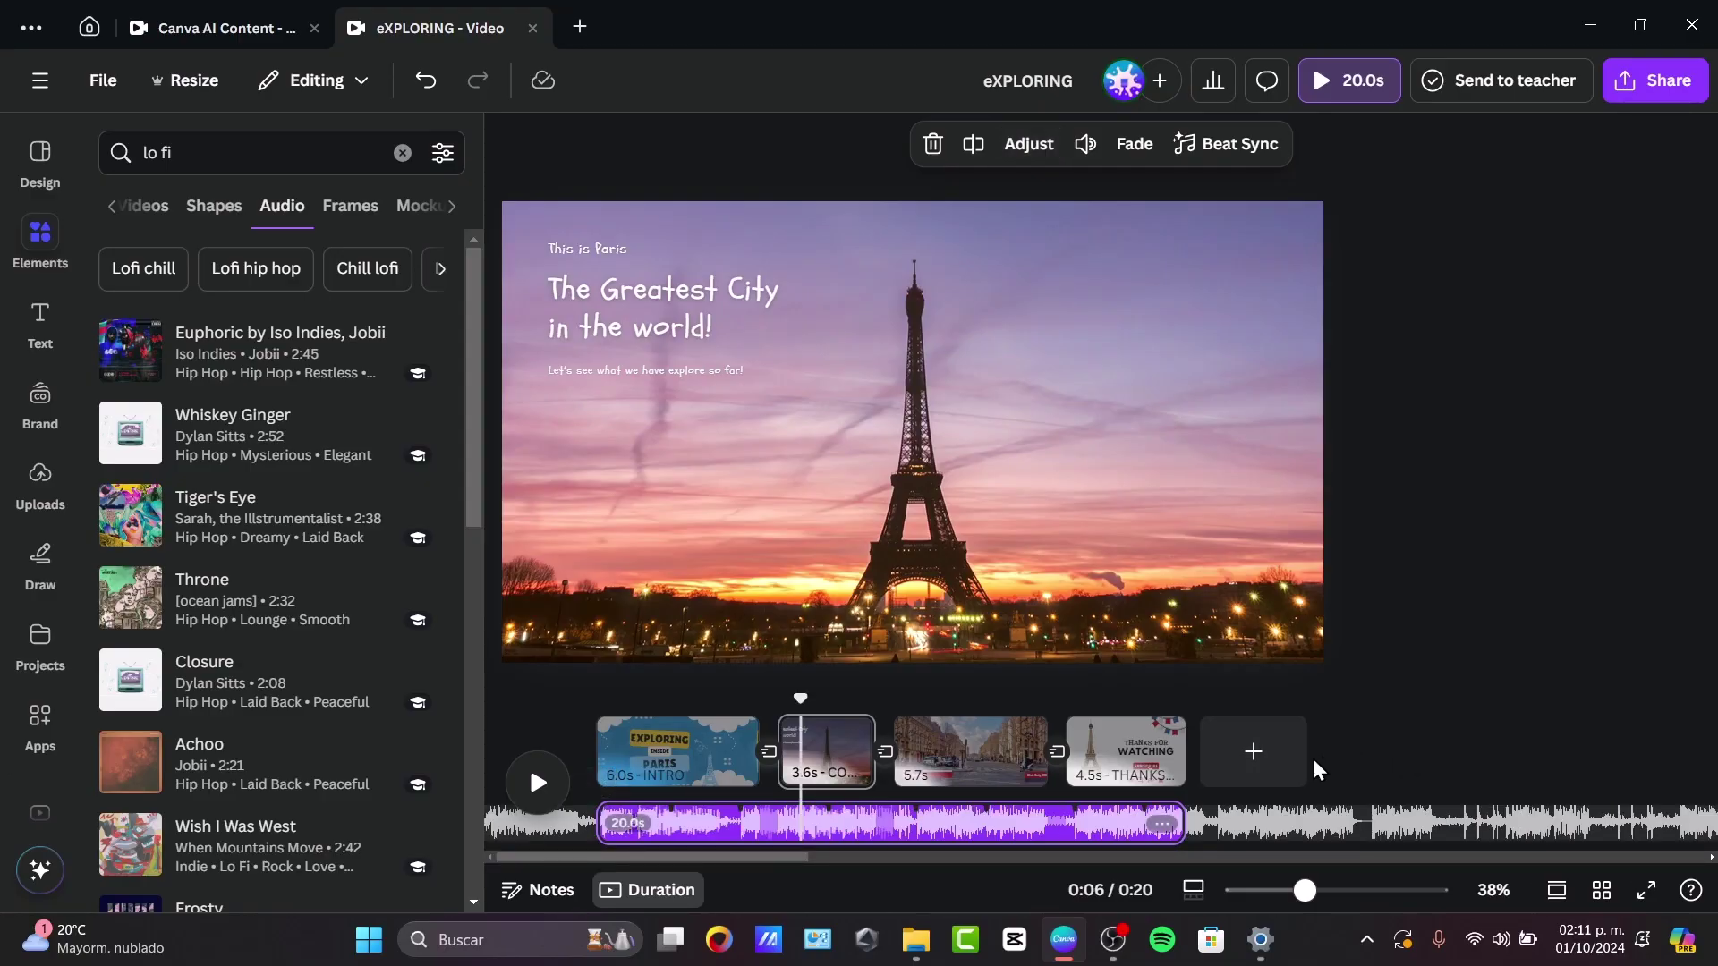
# Turn on Beat Sync so all pages are timed to the music.
pyautogui.click(1246, 146)
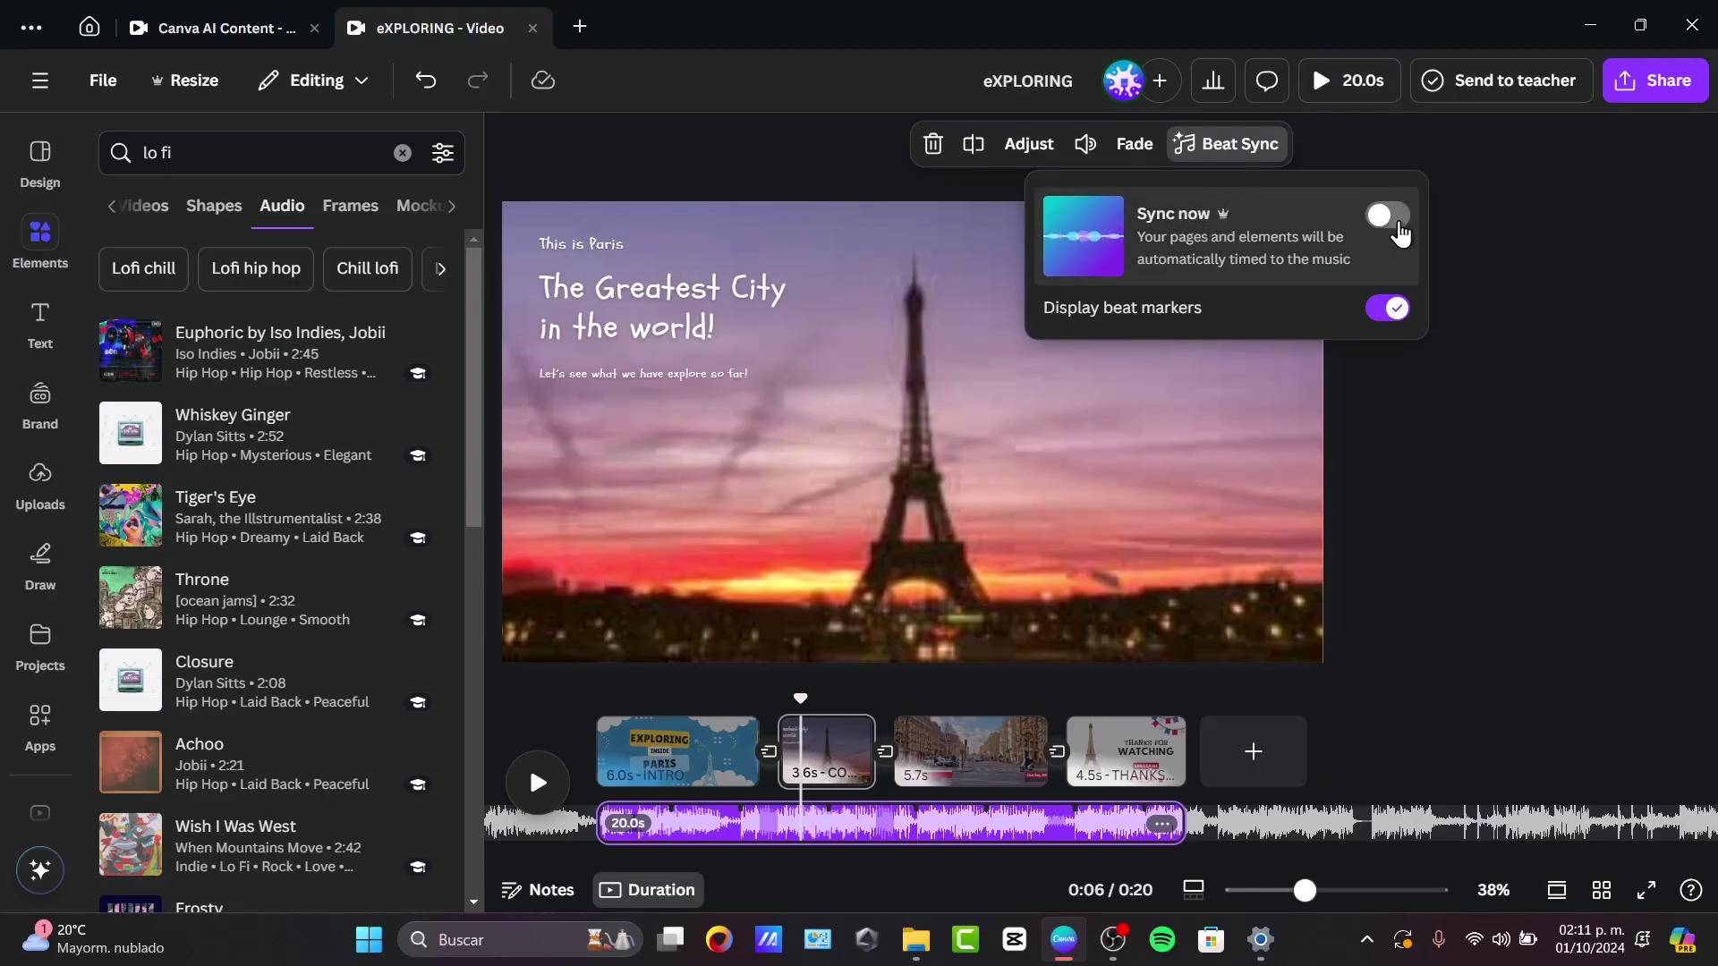
pyautogui.click(1398, 231)
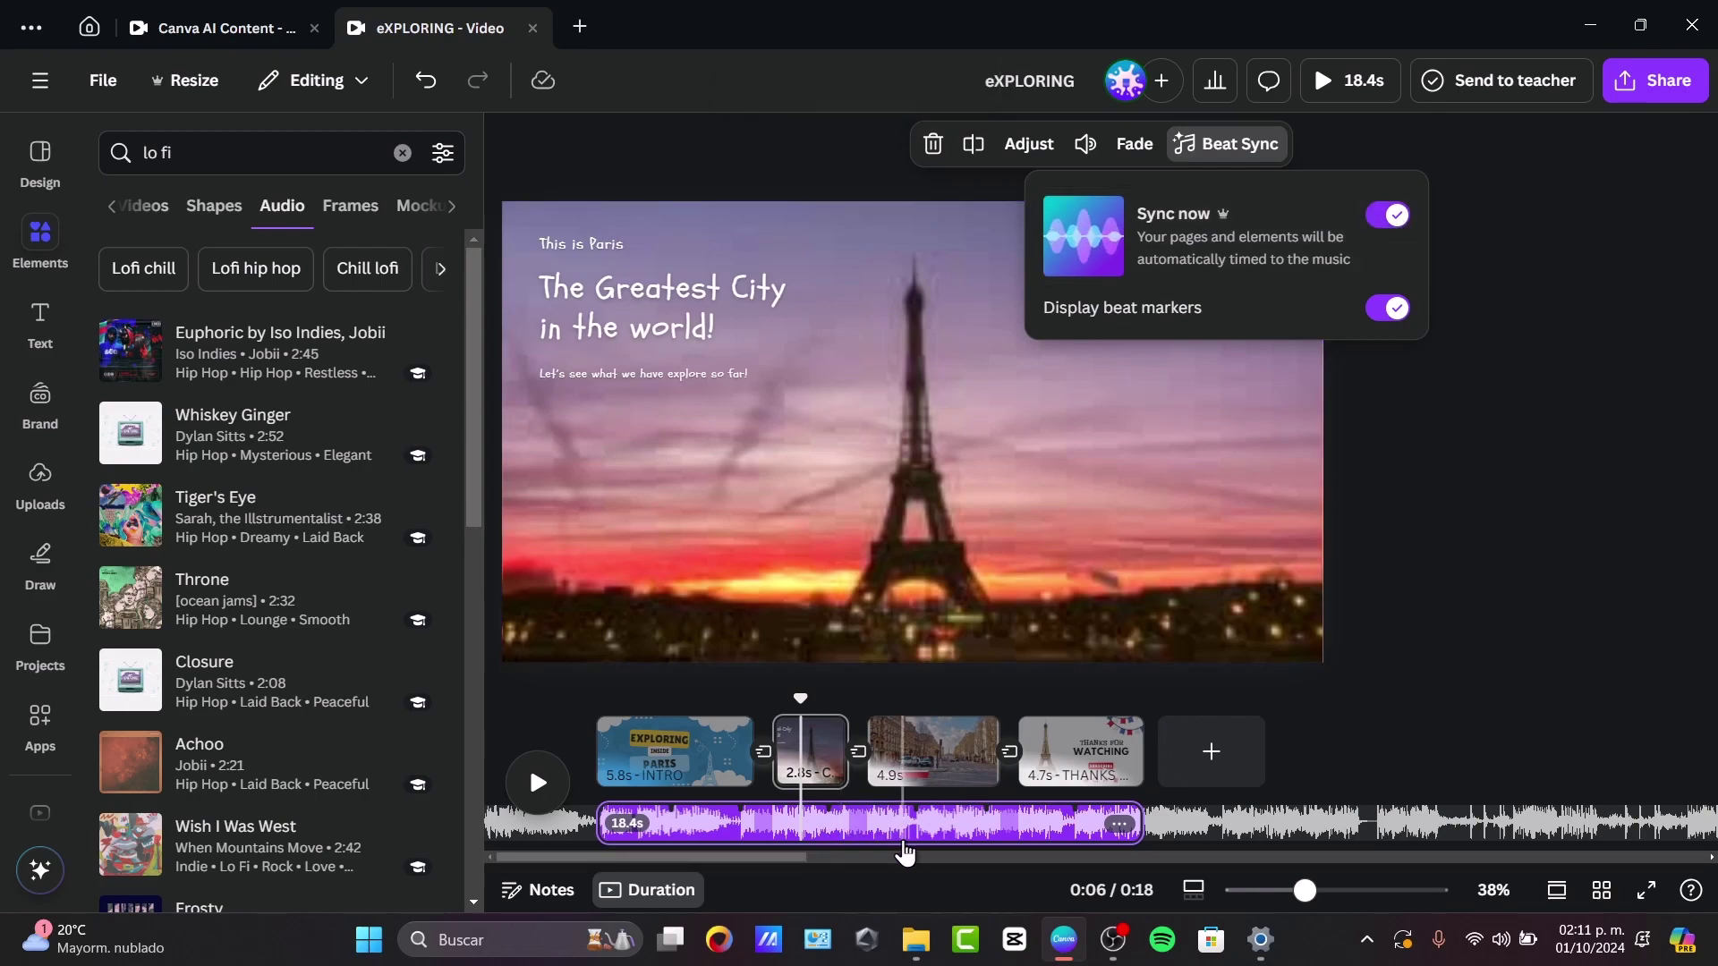
pyautogui.click(1374, 690)
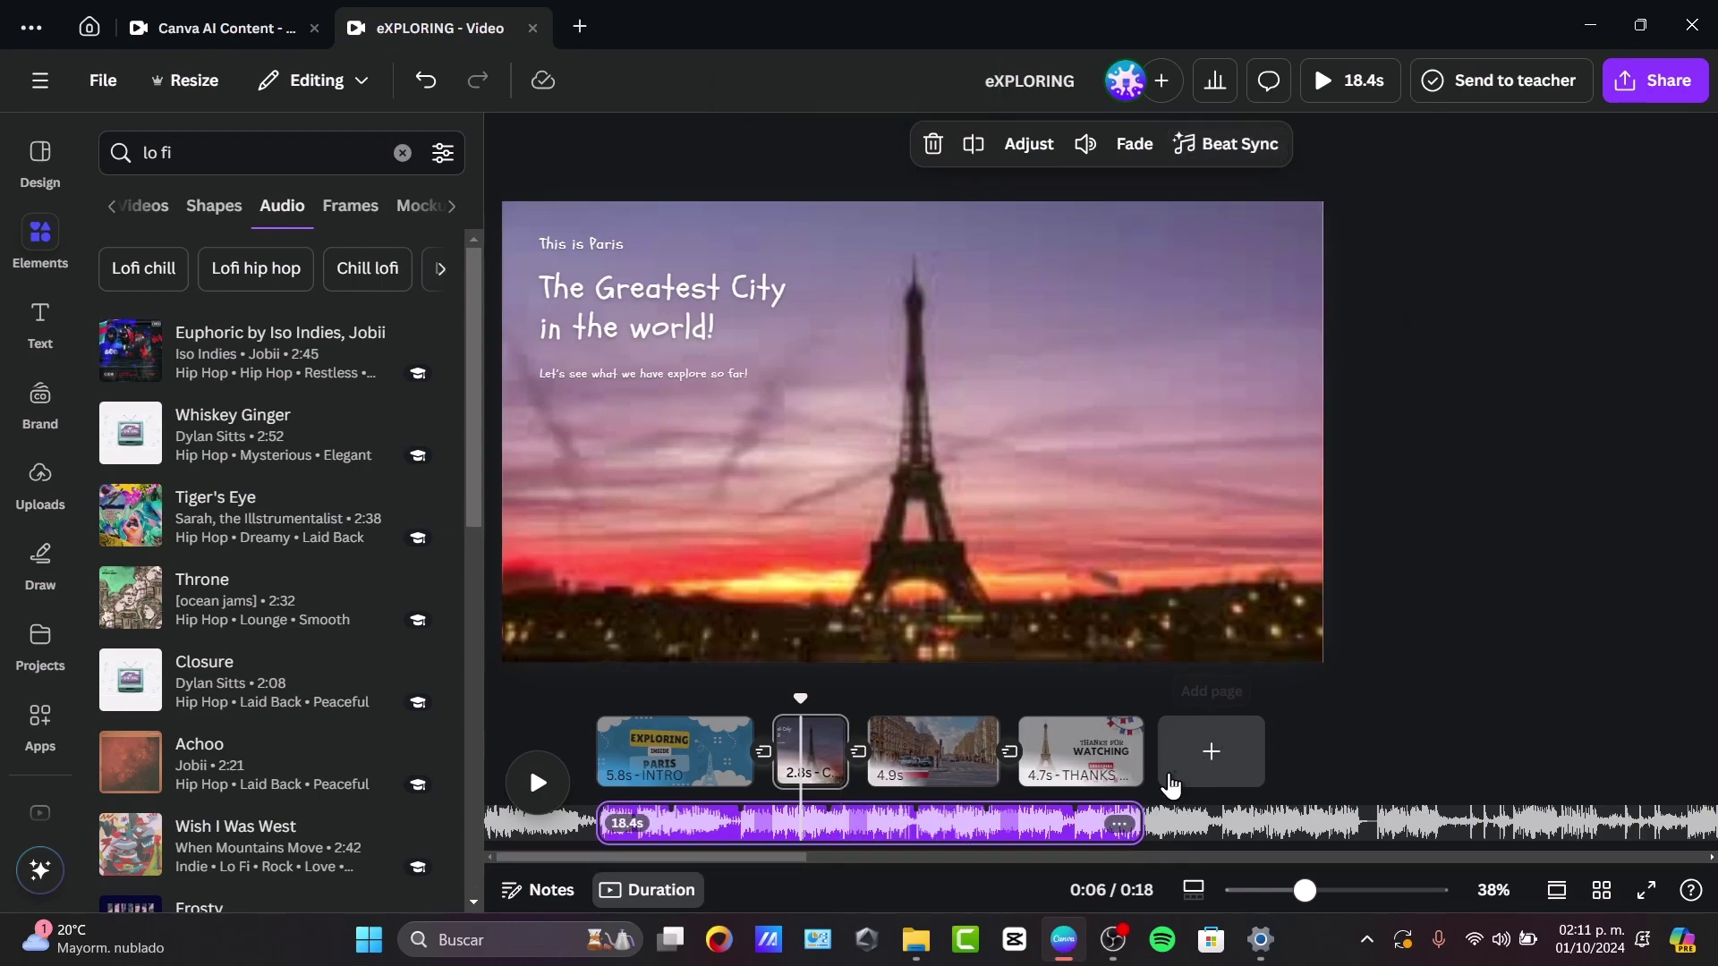
# Lower the music volume to 21 and scrub through the video to check timing.
pyautogui.click(1086, 144)
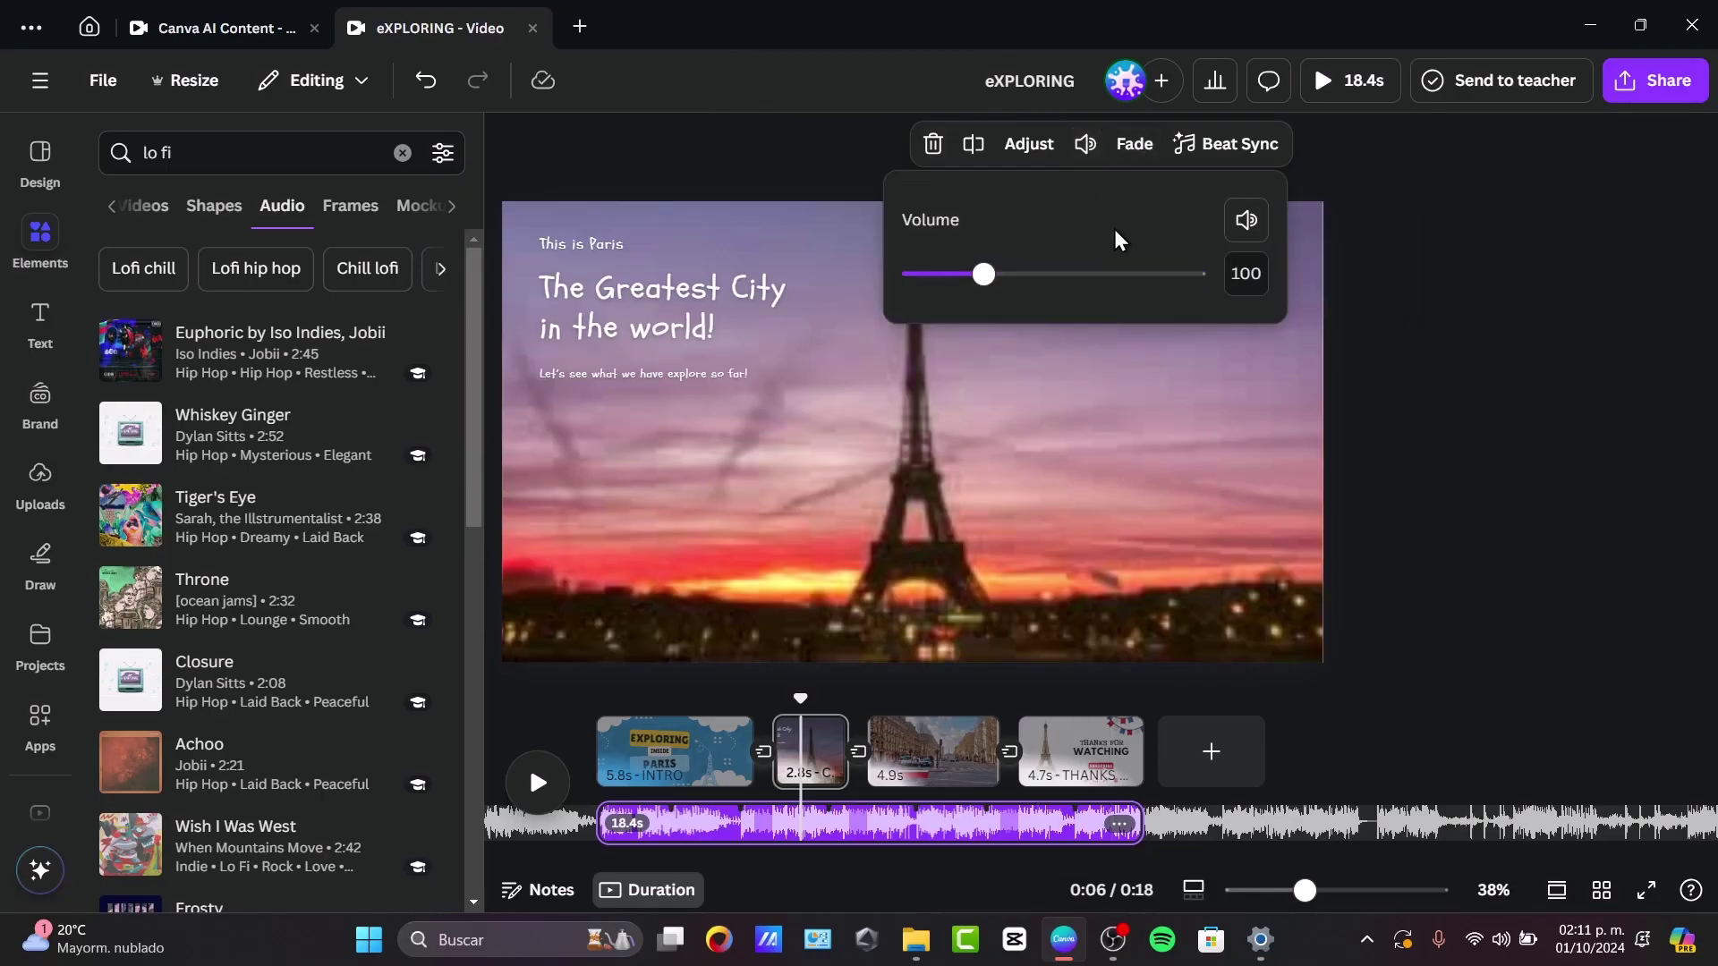
pyautogui.moveTo(997, 279); pyautogui.dragTo(934, 277)
pyautogui.click(1491, 345)
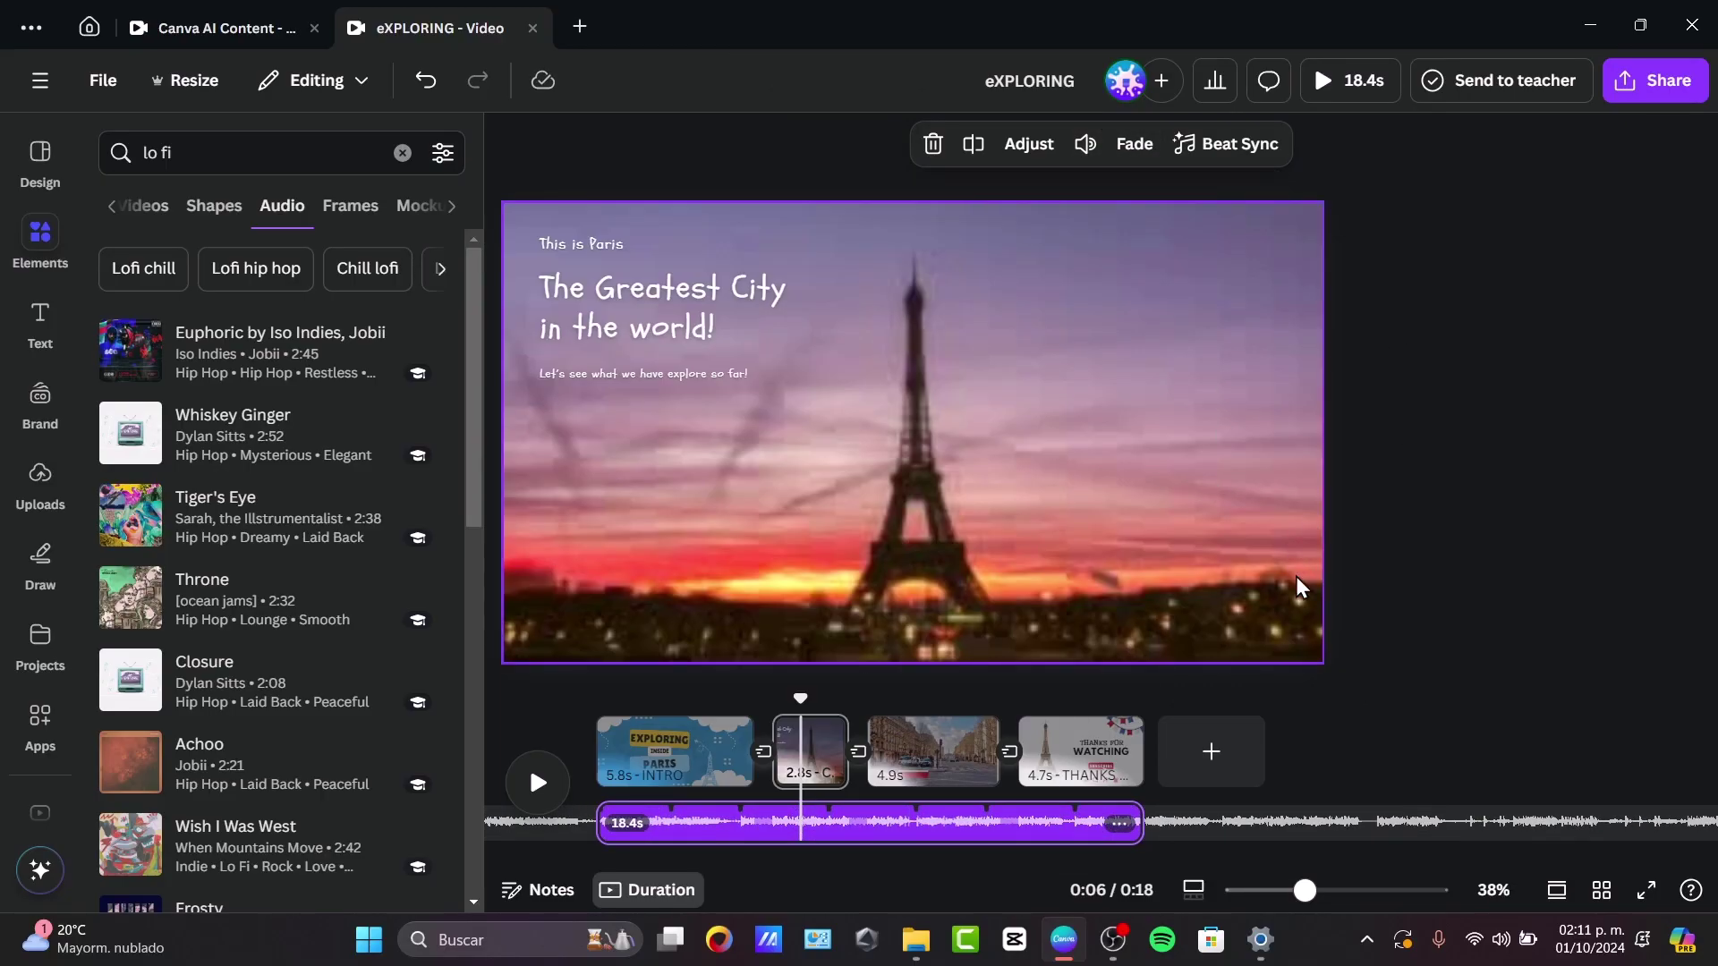
pyautogui.click(1322, 759)
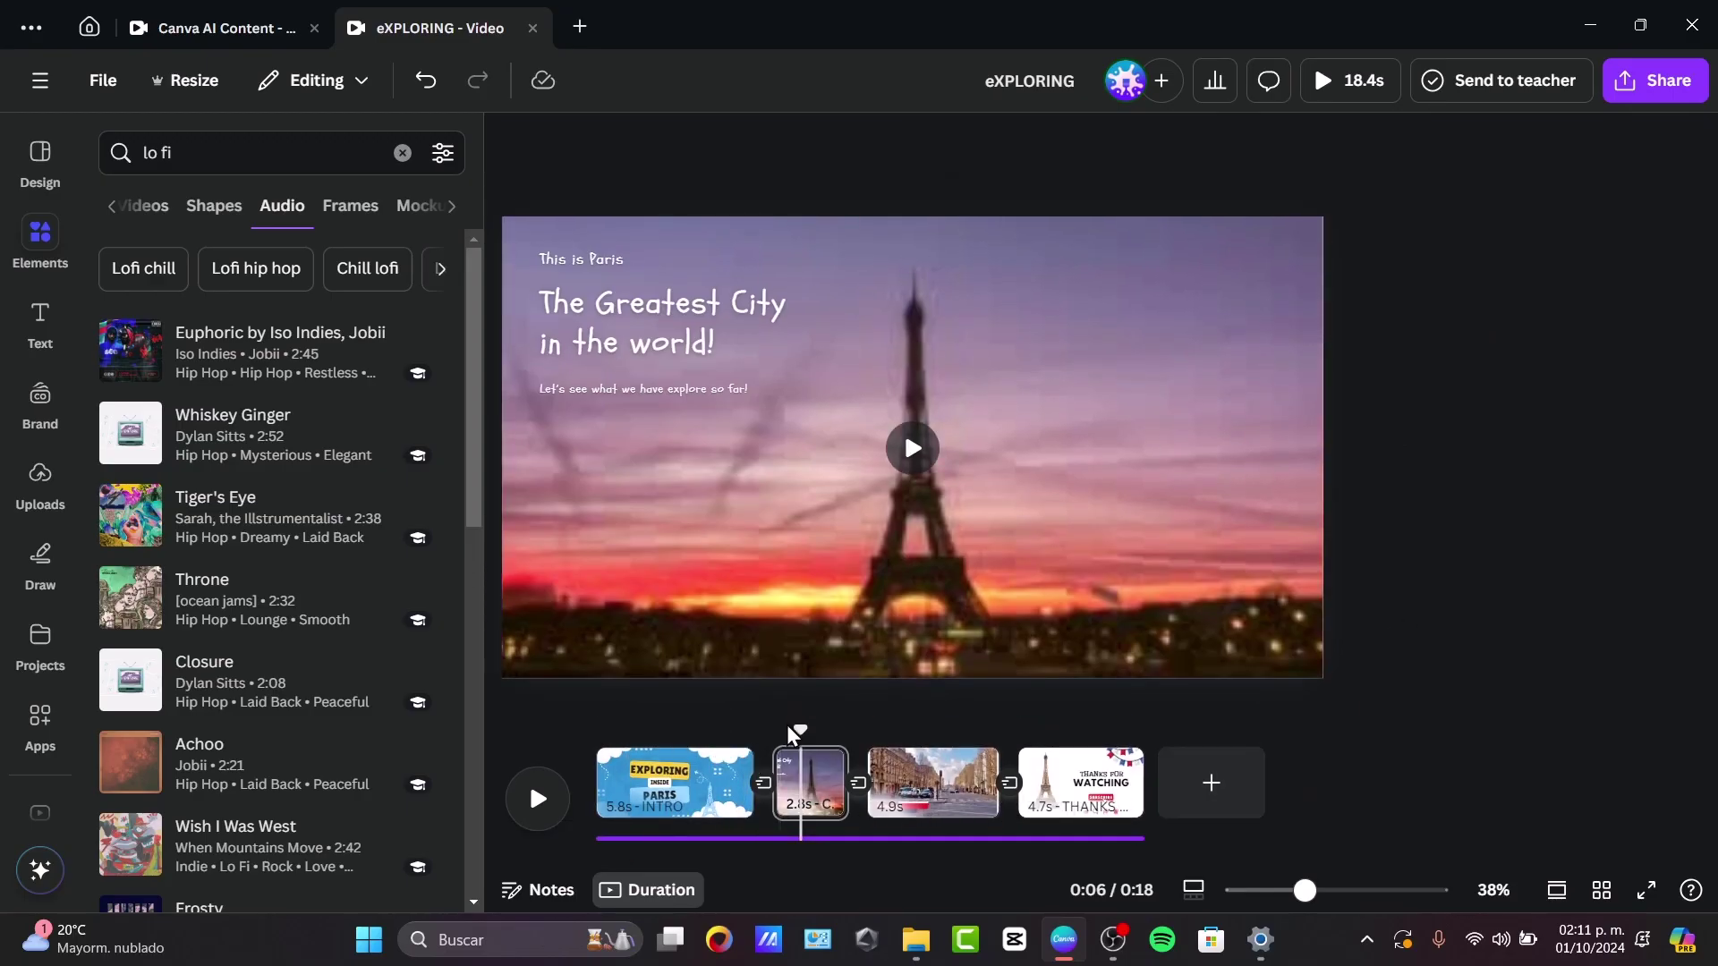
pyautogui.moveTo(803, 729); pyautogui.dragTo(1090, 760)
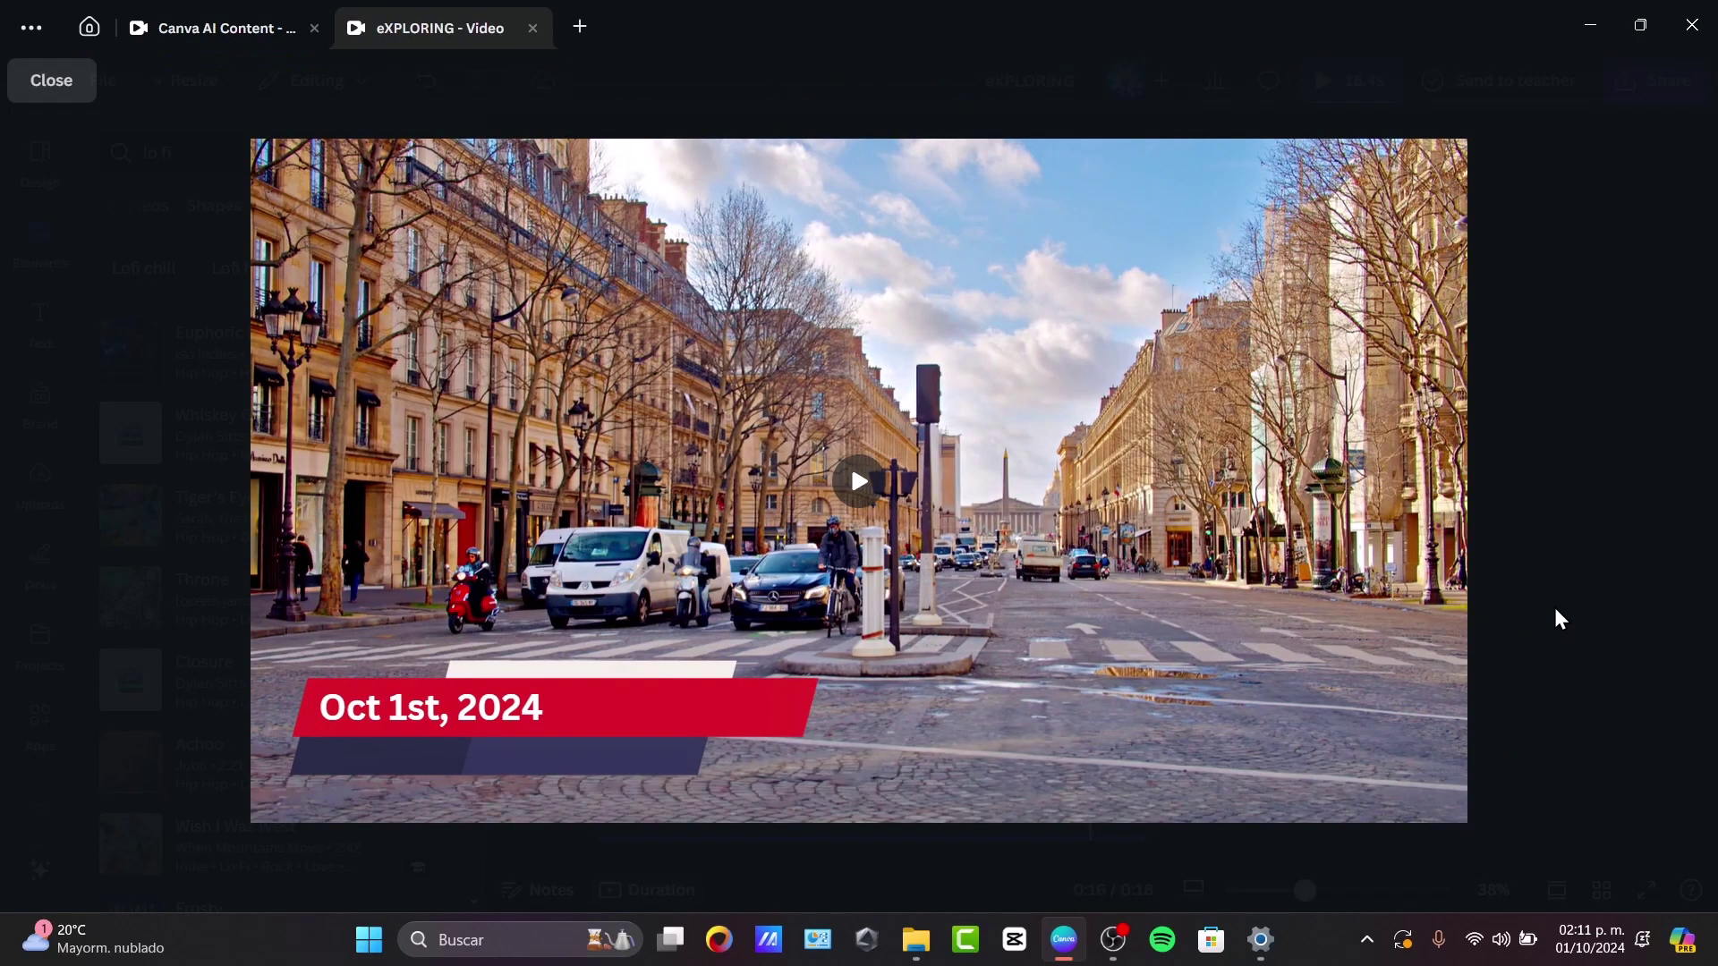
pyautogui.click(1561, 619)
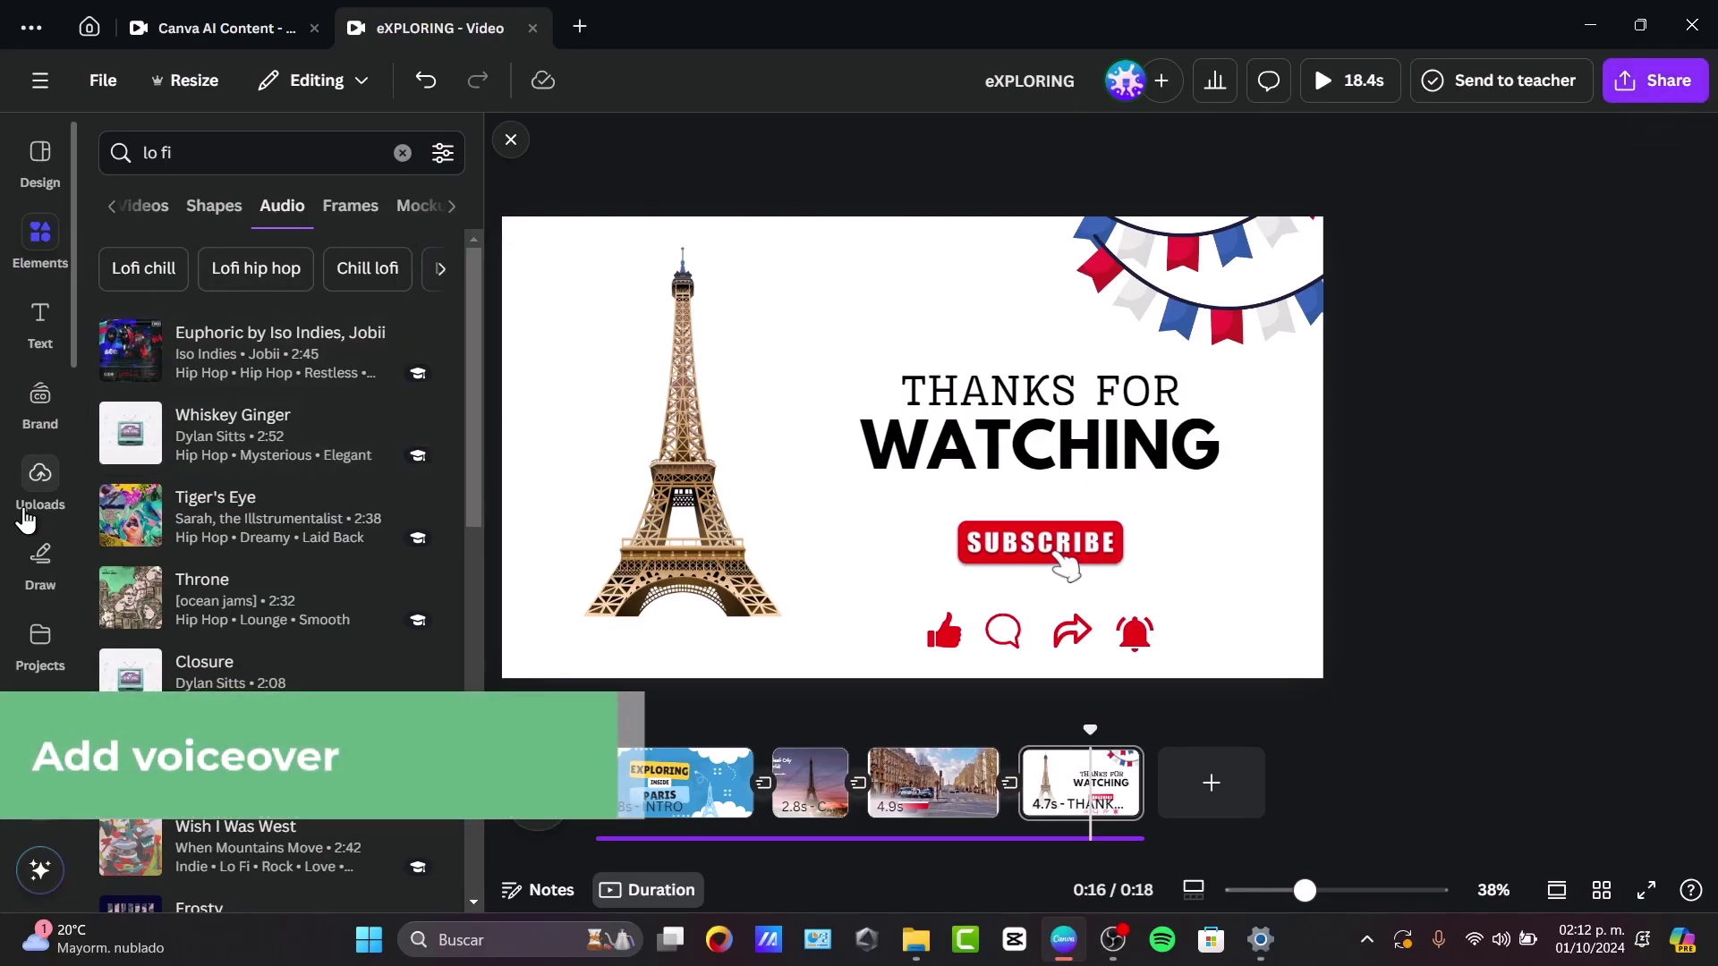
# Try recording a voiceover from Uploads, dismiss the microphone-in-use warning, and exit the studio.
pyautogui.click(40, 476)
pyautogui.click(285, 261)
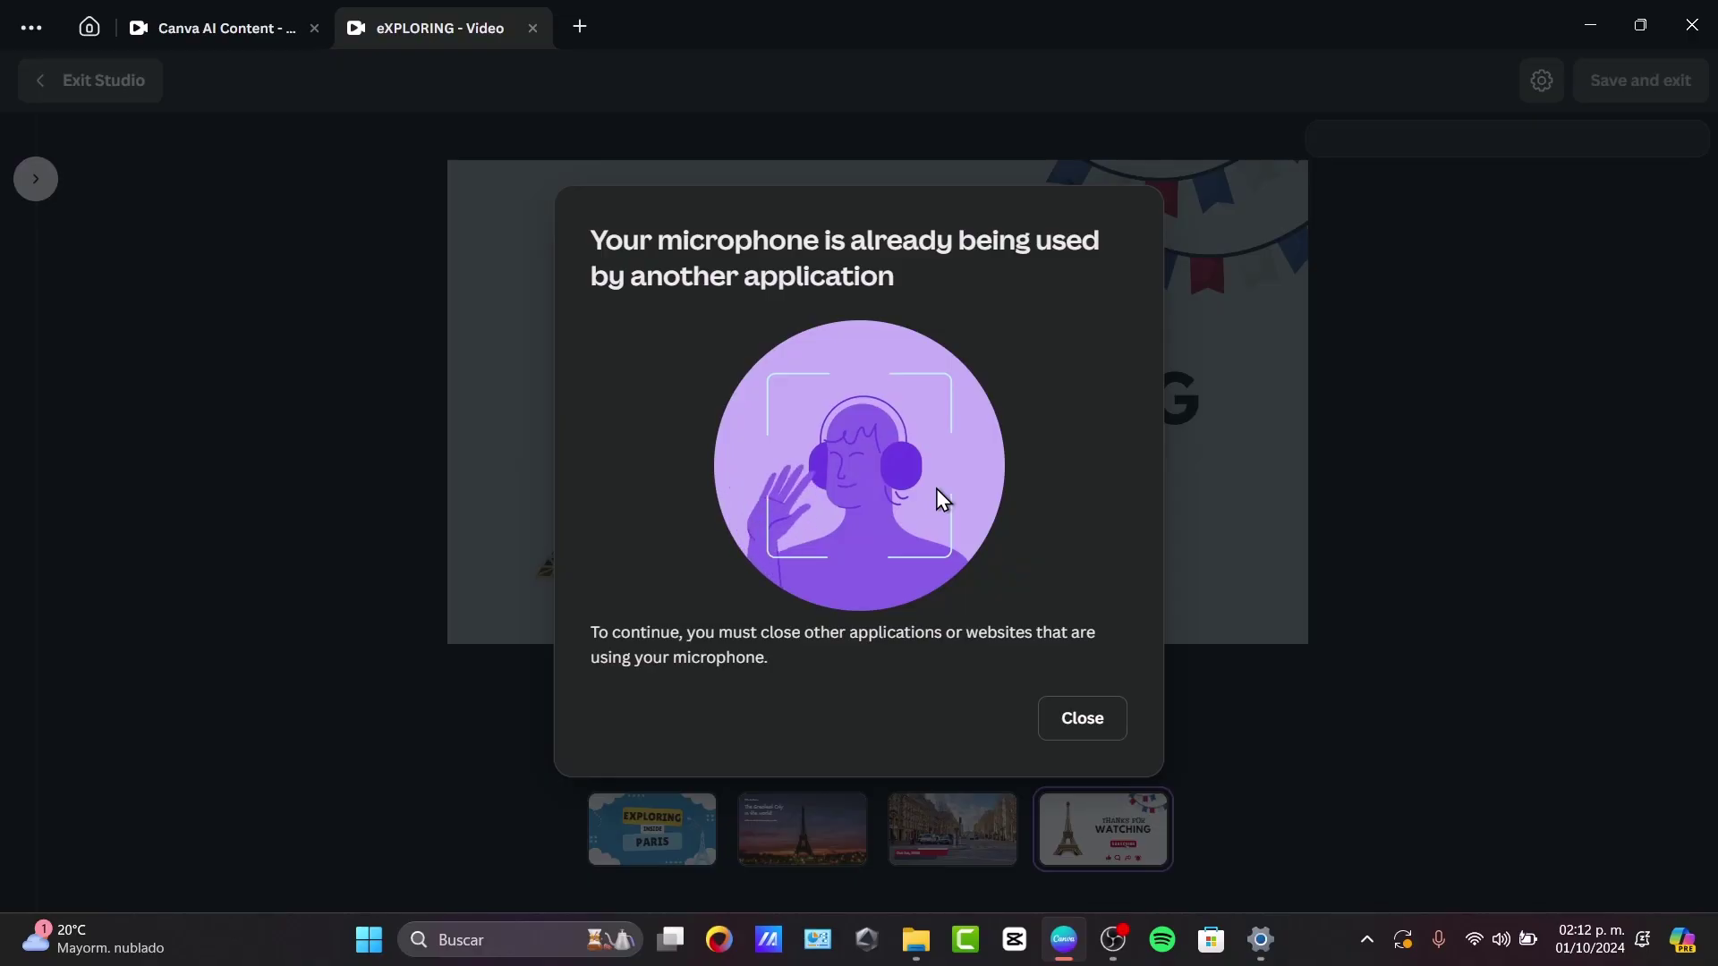
pyautogui.click(1122, 720)
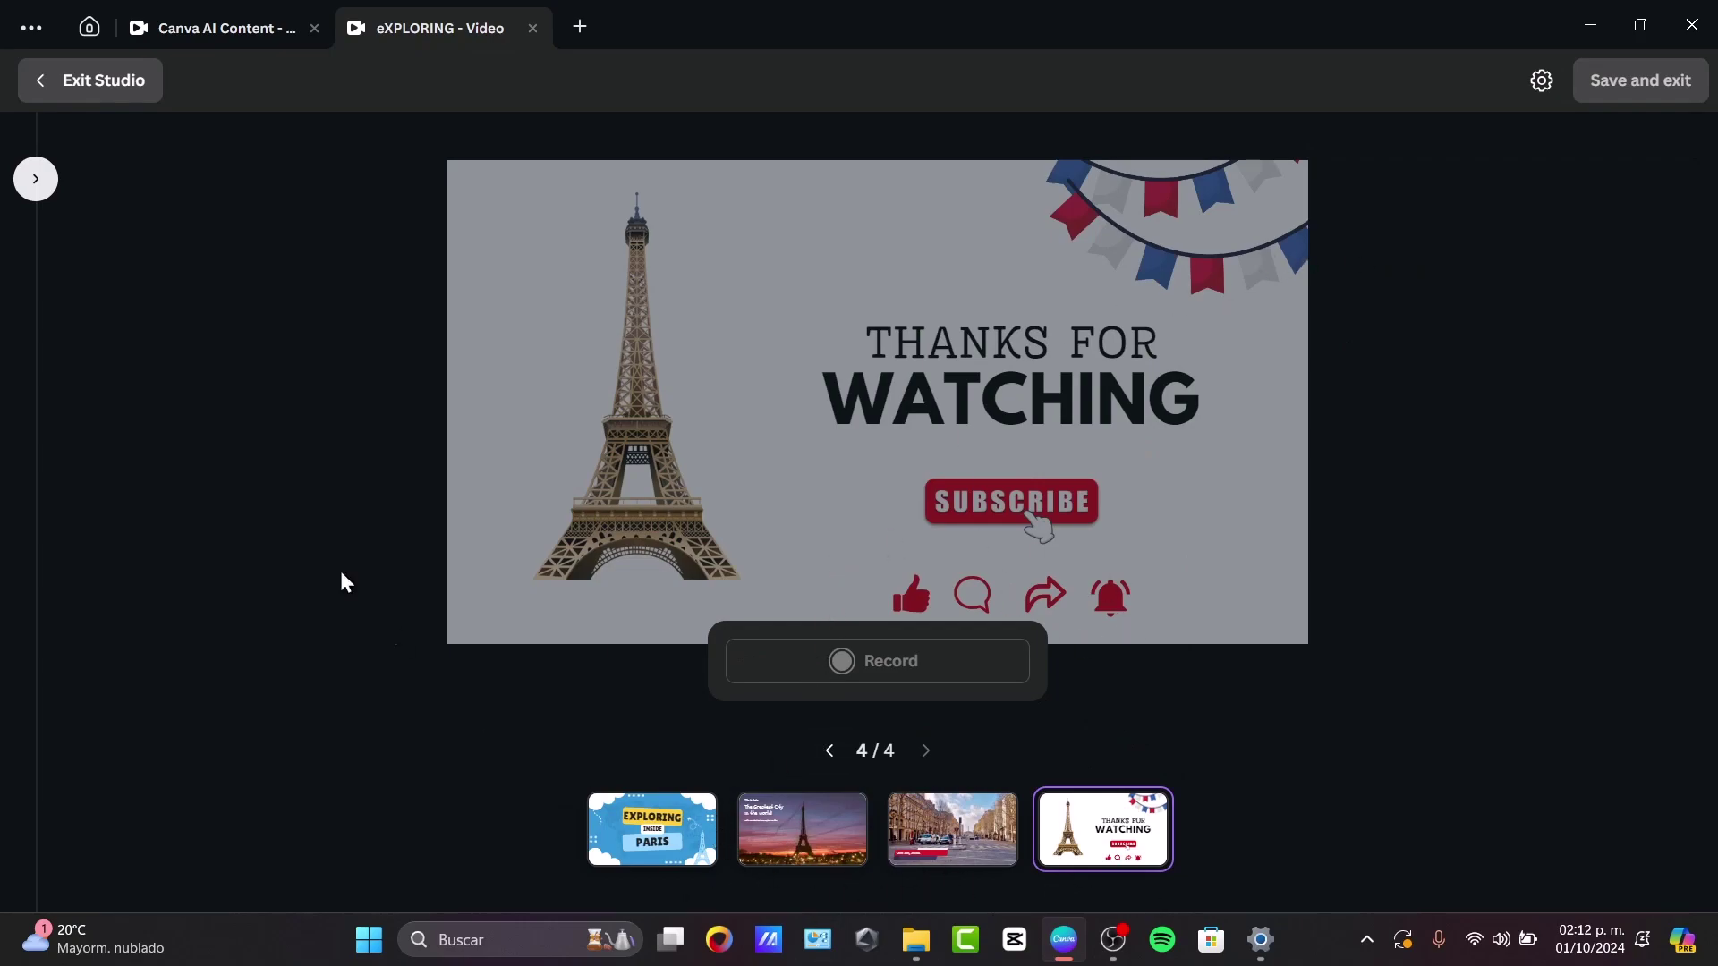
pyautogui.click(34, 179)
pyautogui.click(53, 97)
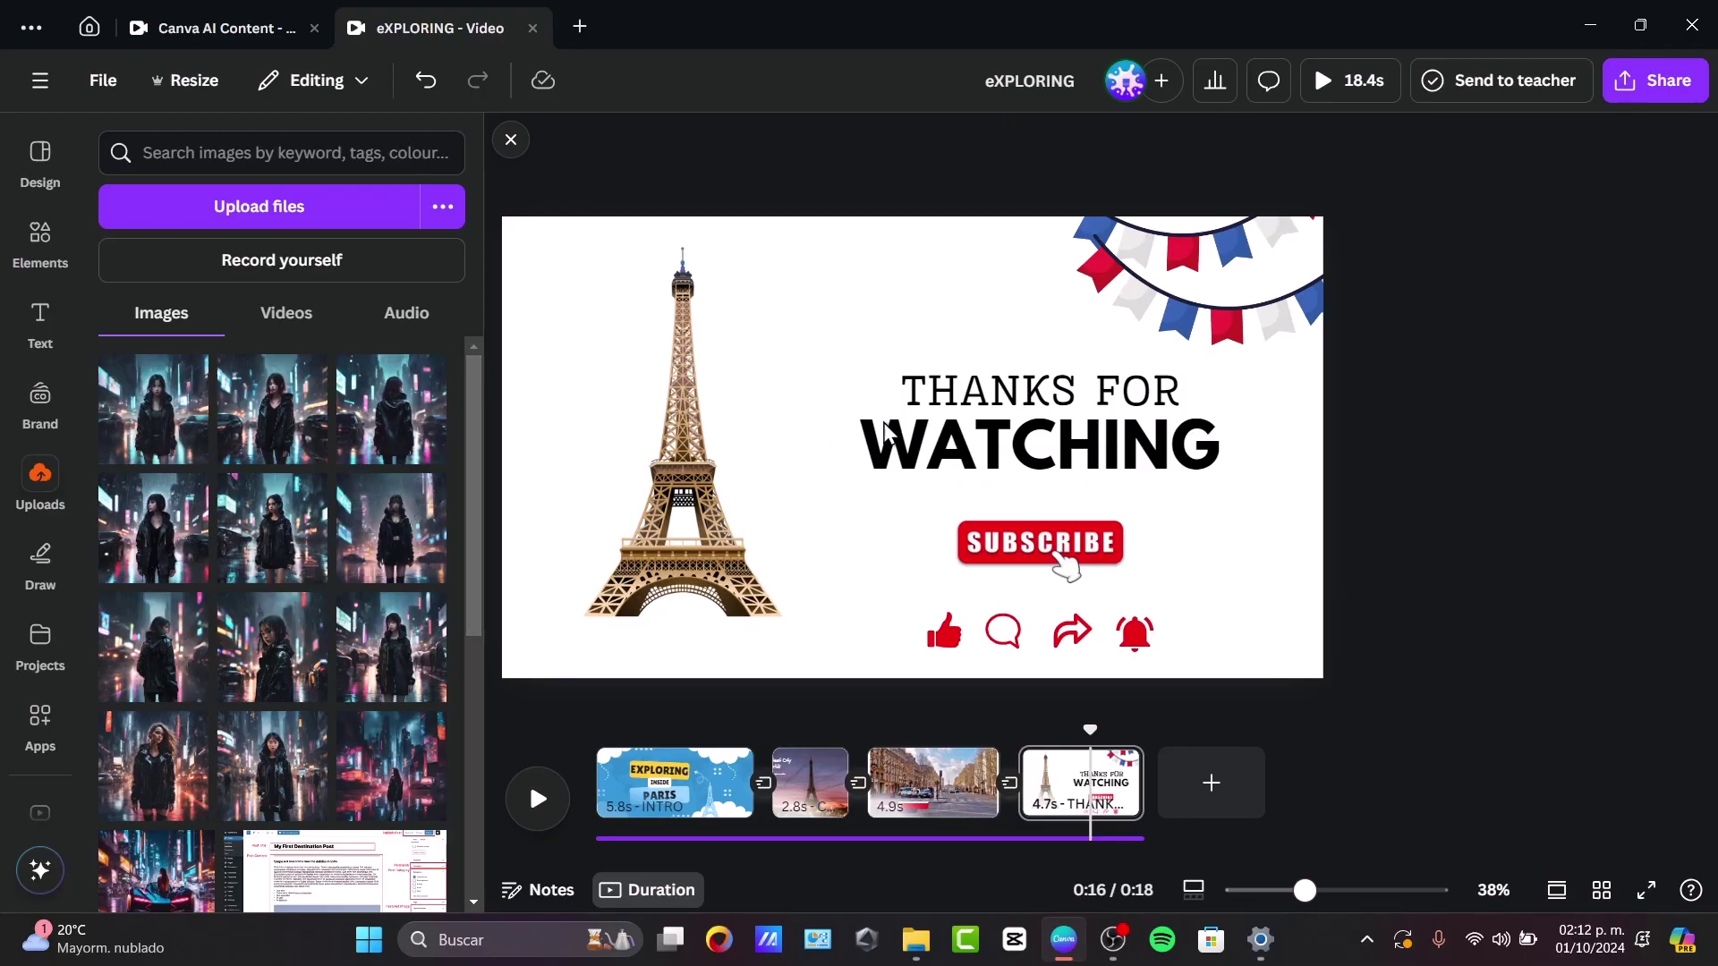
# Download all four pages as an MP4 Video at 1080p.
pyautogui.click(1700, 80)
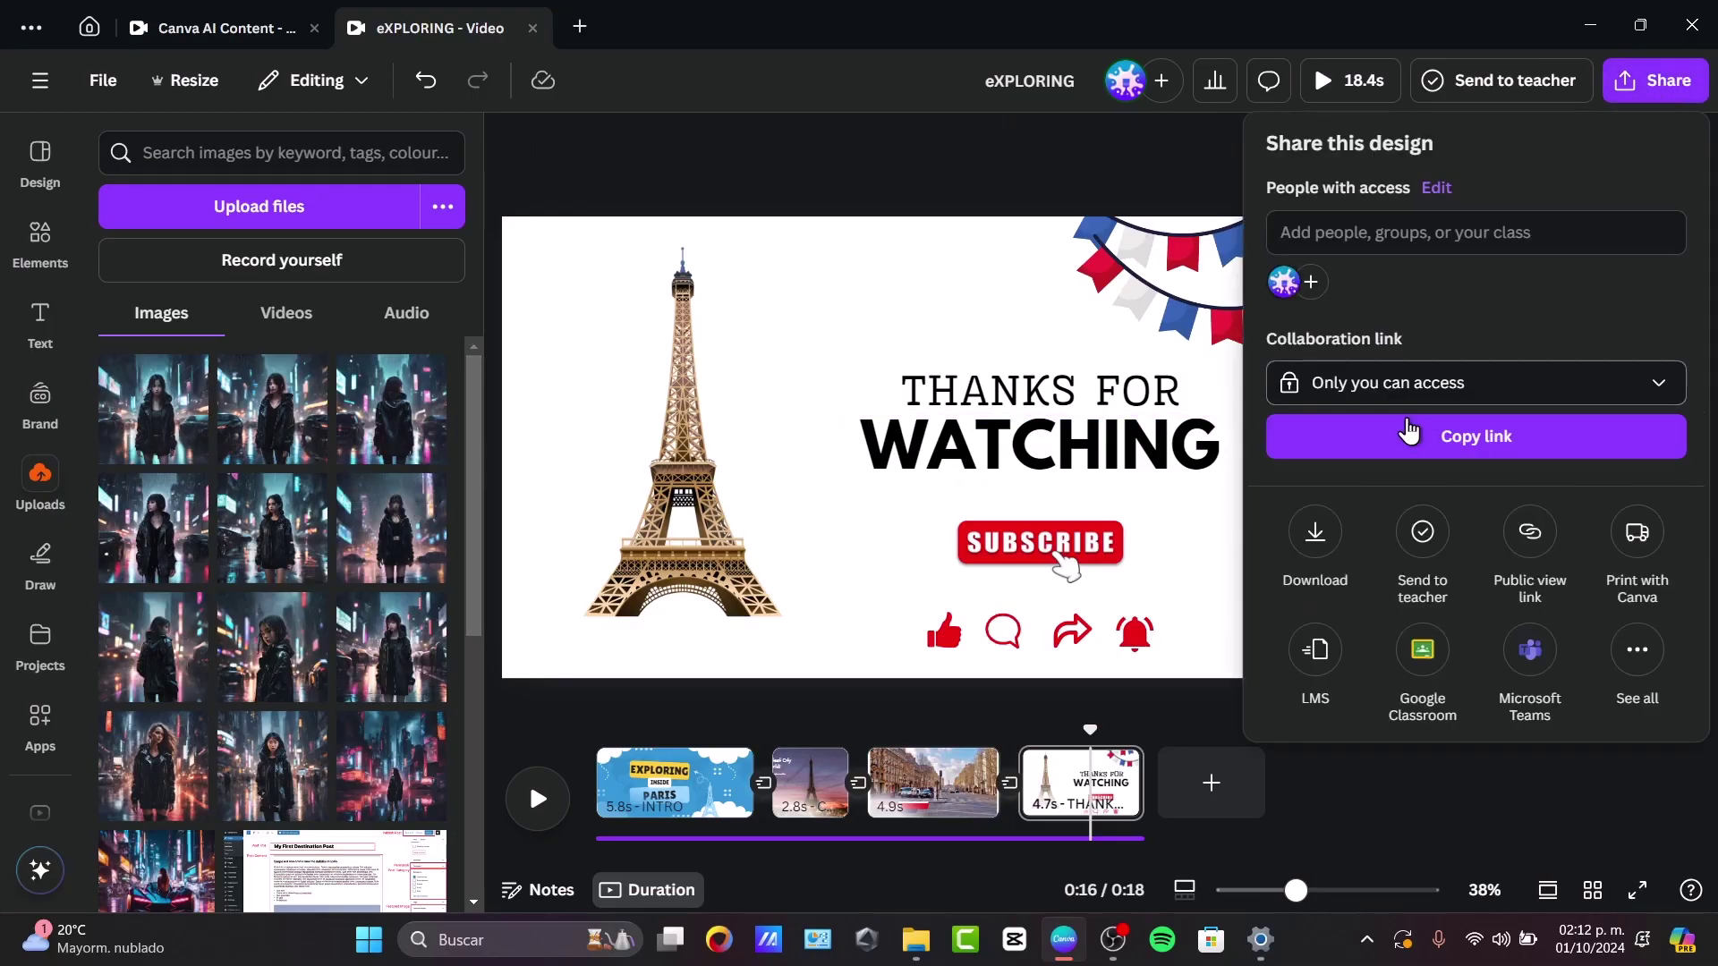
pyautogui.click(1312, 533)
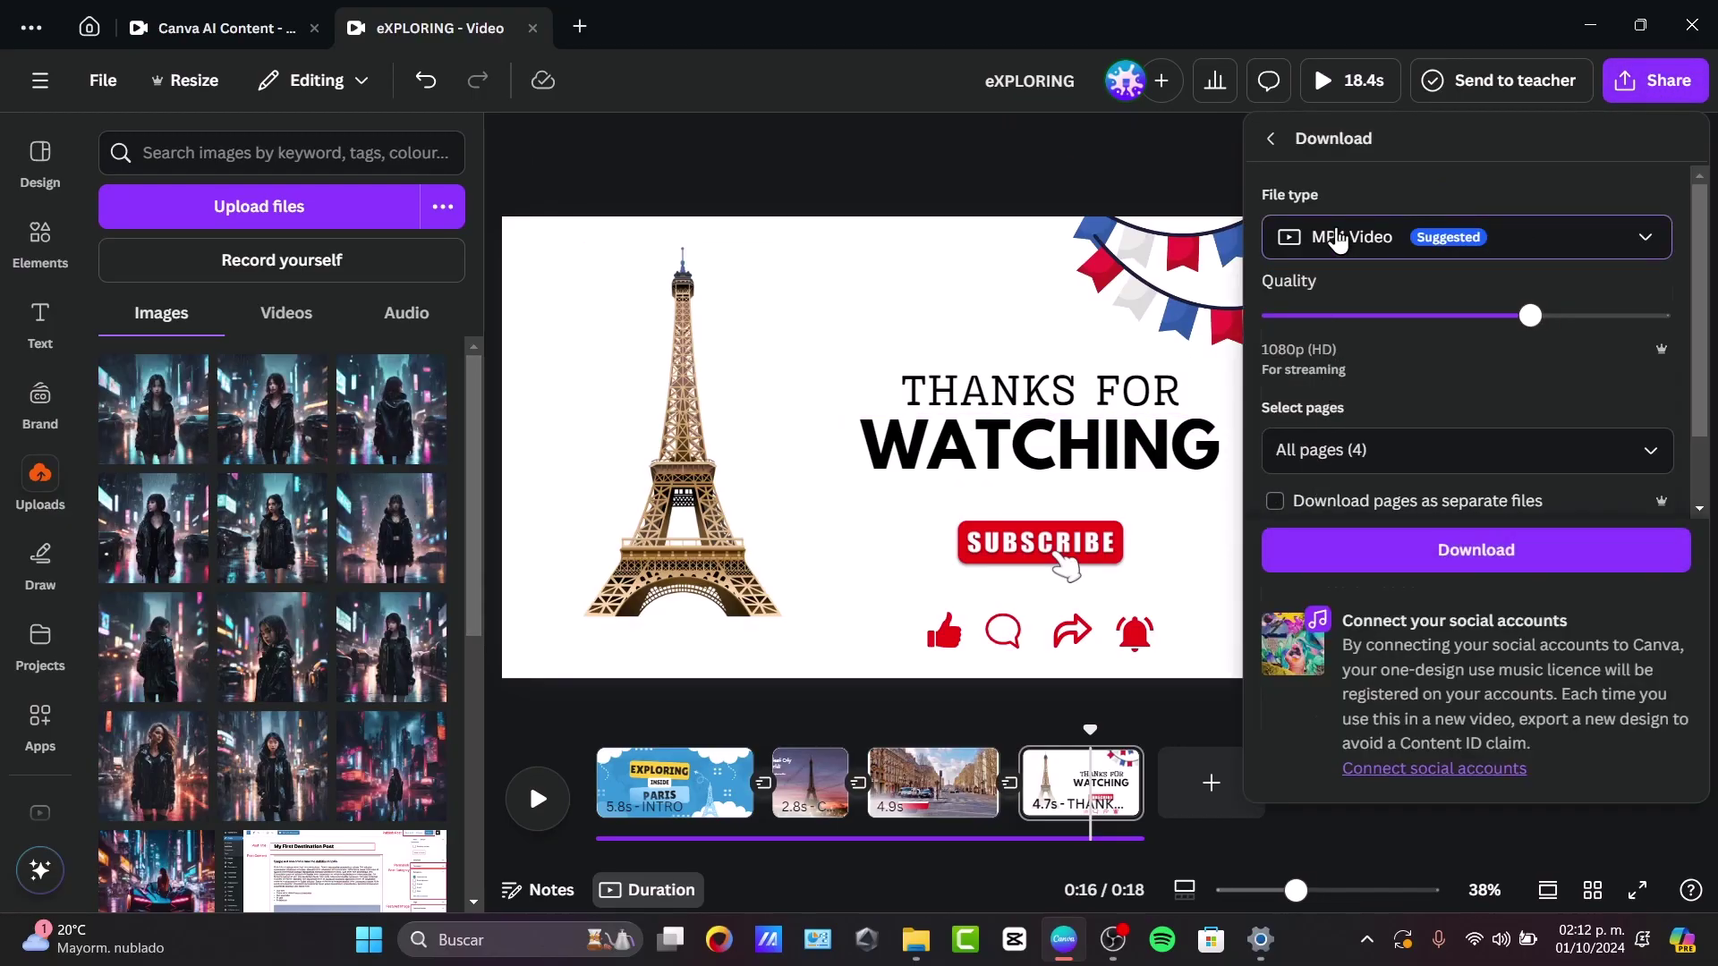
pyautogui.click(1307, 234)
pyautogui.click(1418, 643)
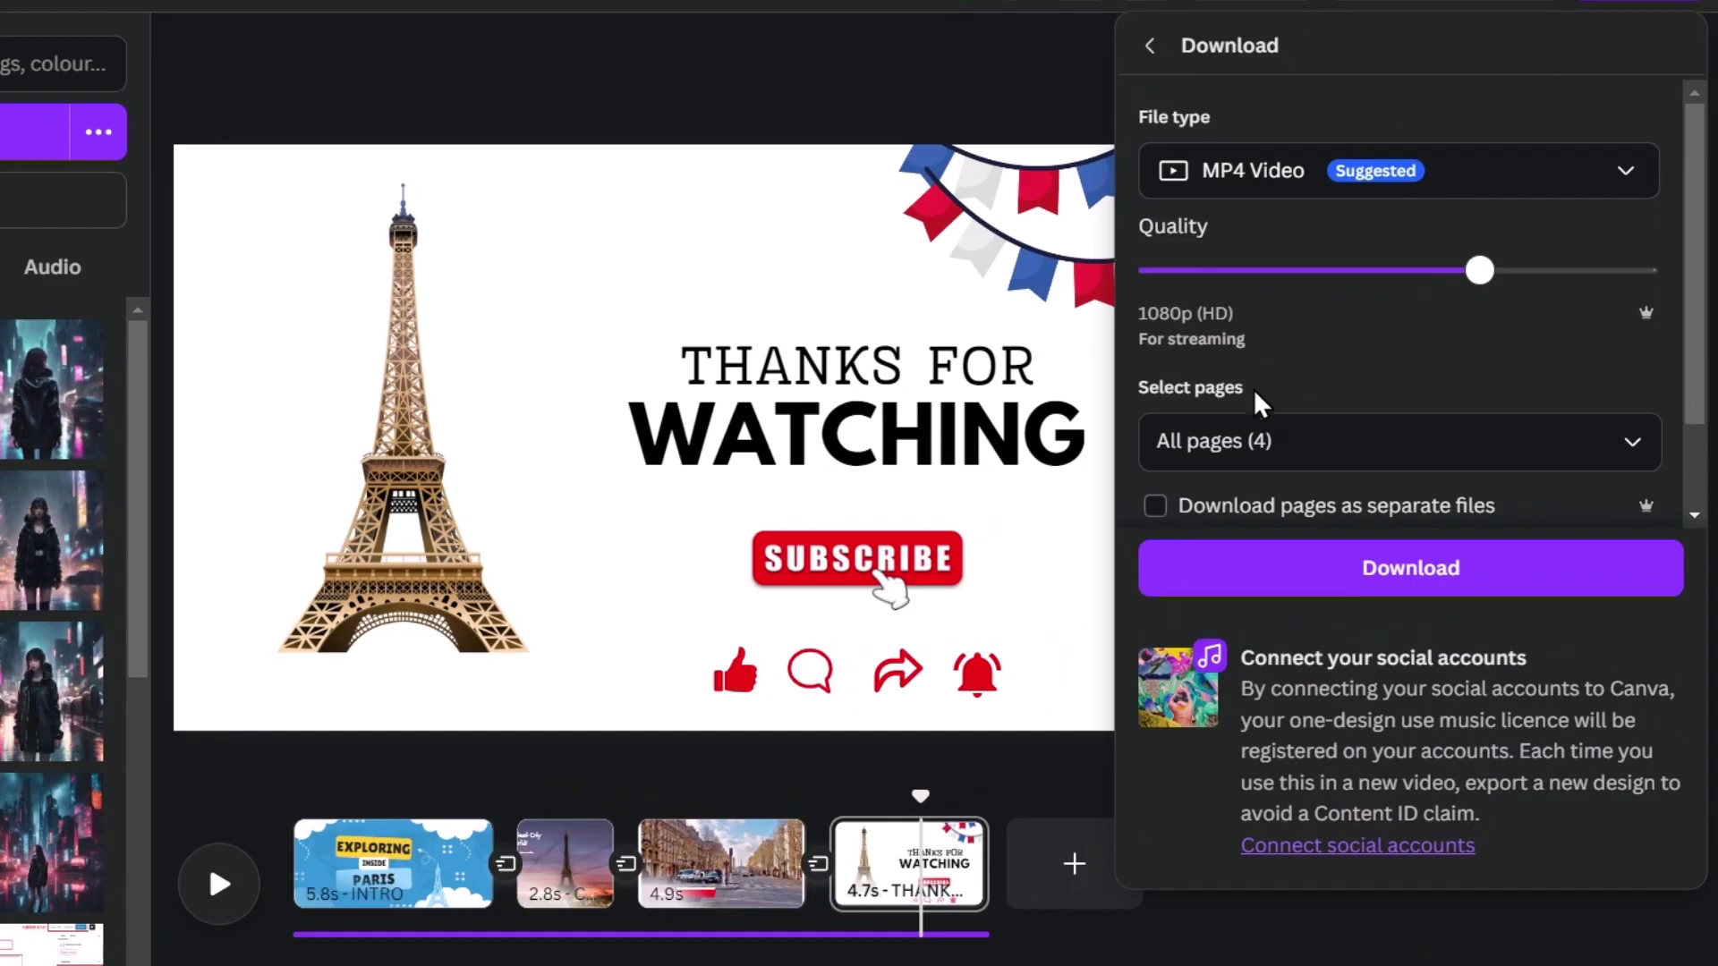
pyautogui.click(1261, 439)
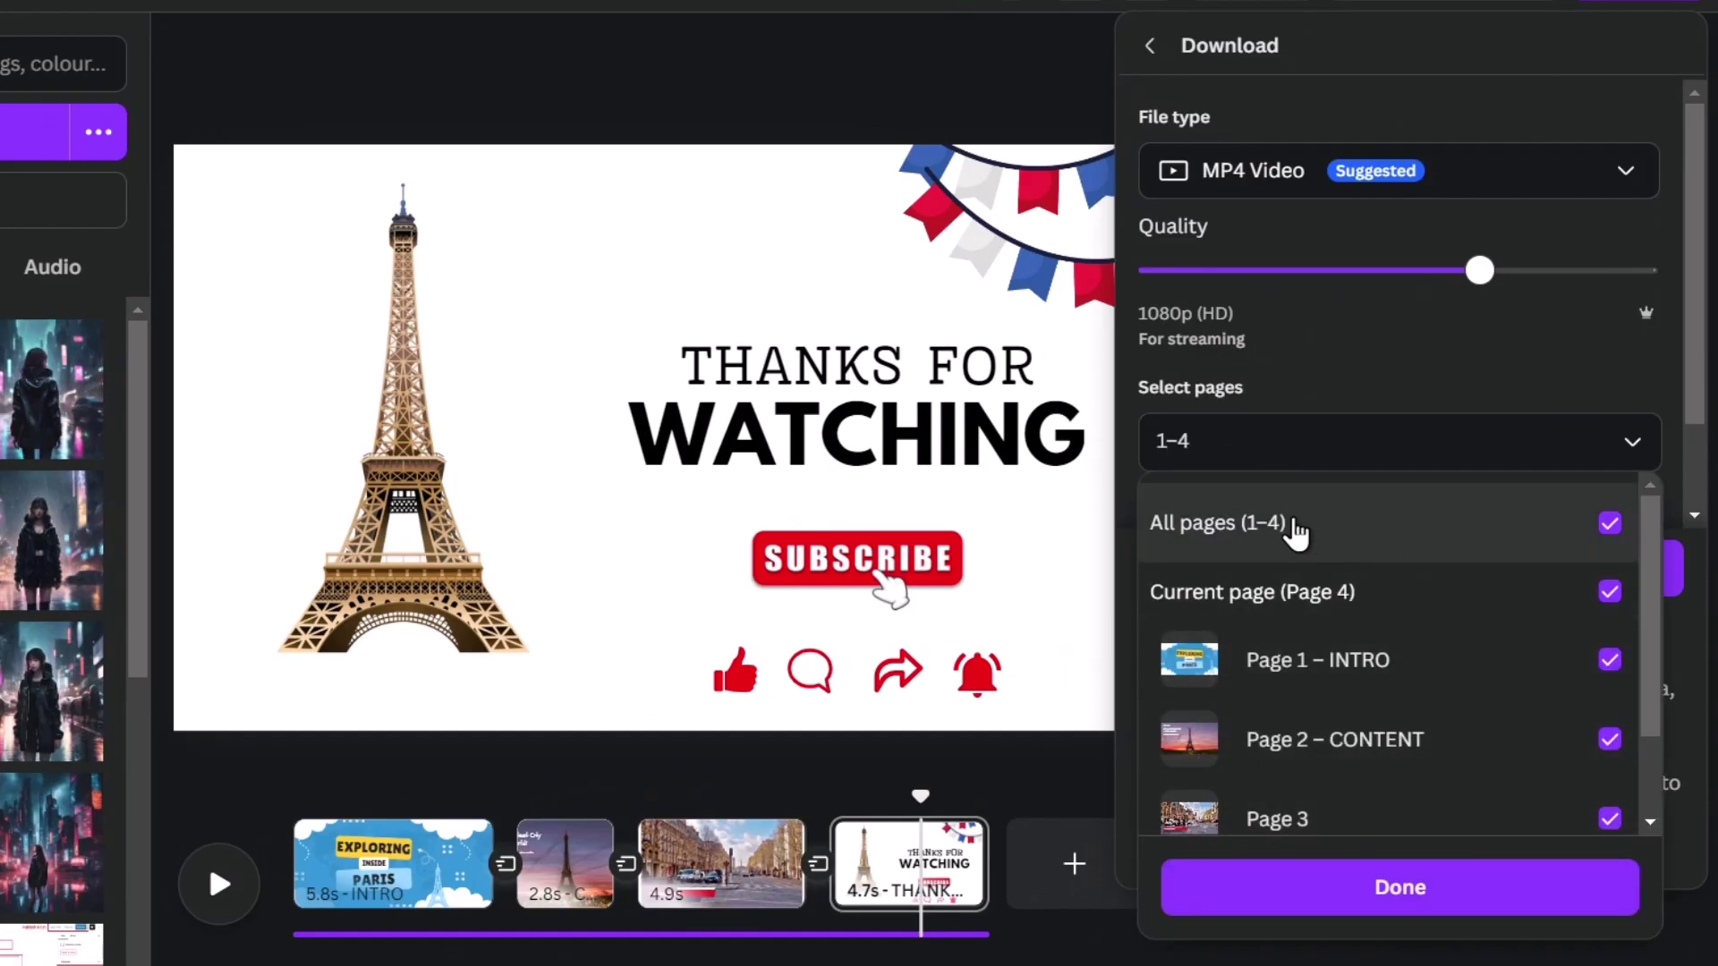
pyautogui.click(1312, 441)
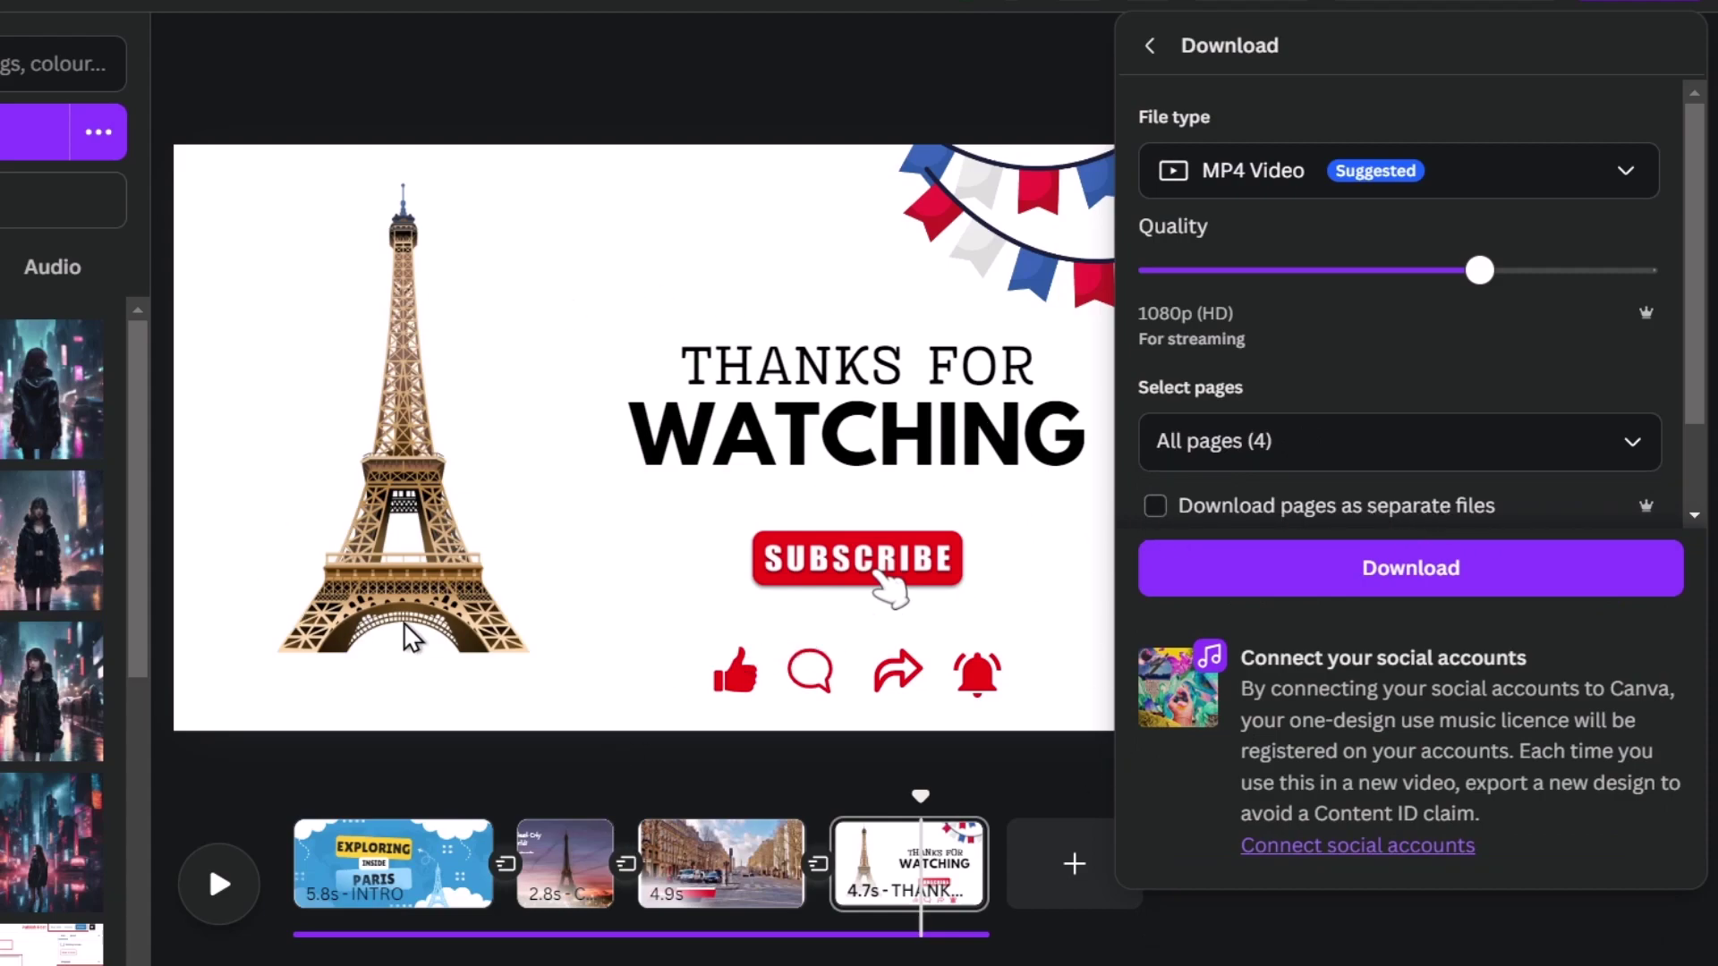
pyautogui.click(1533, 559)
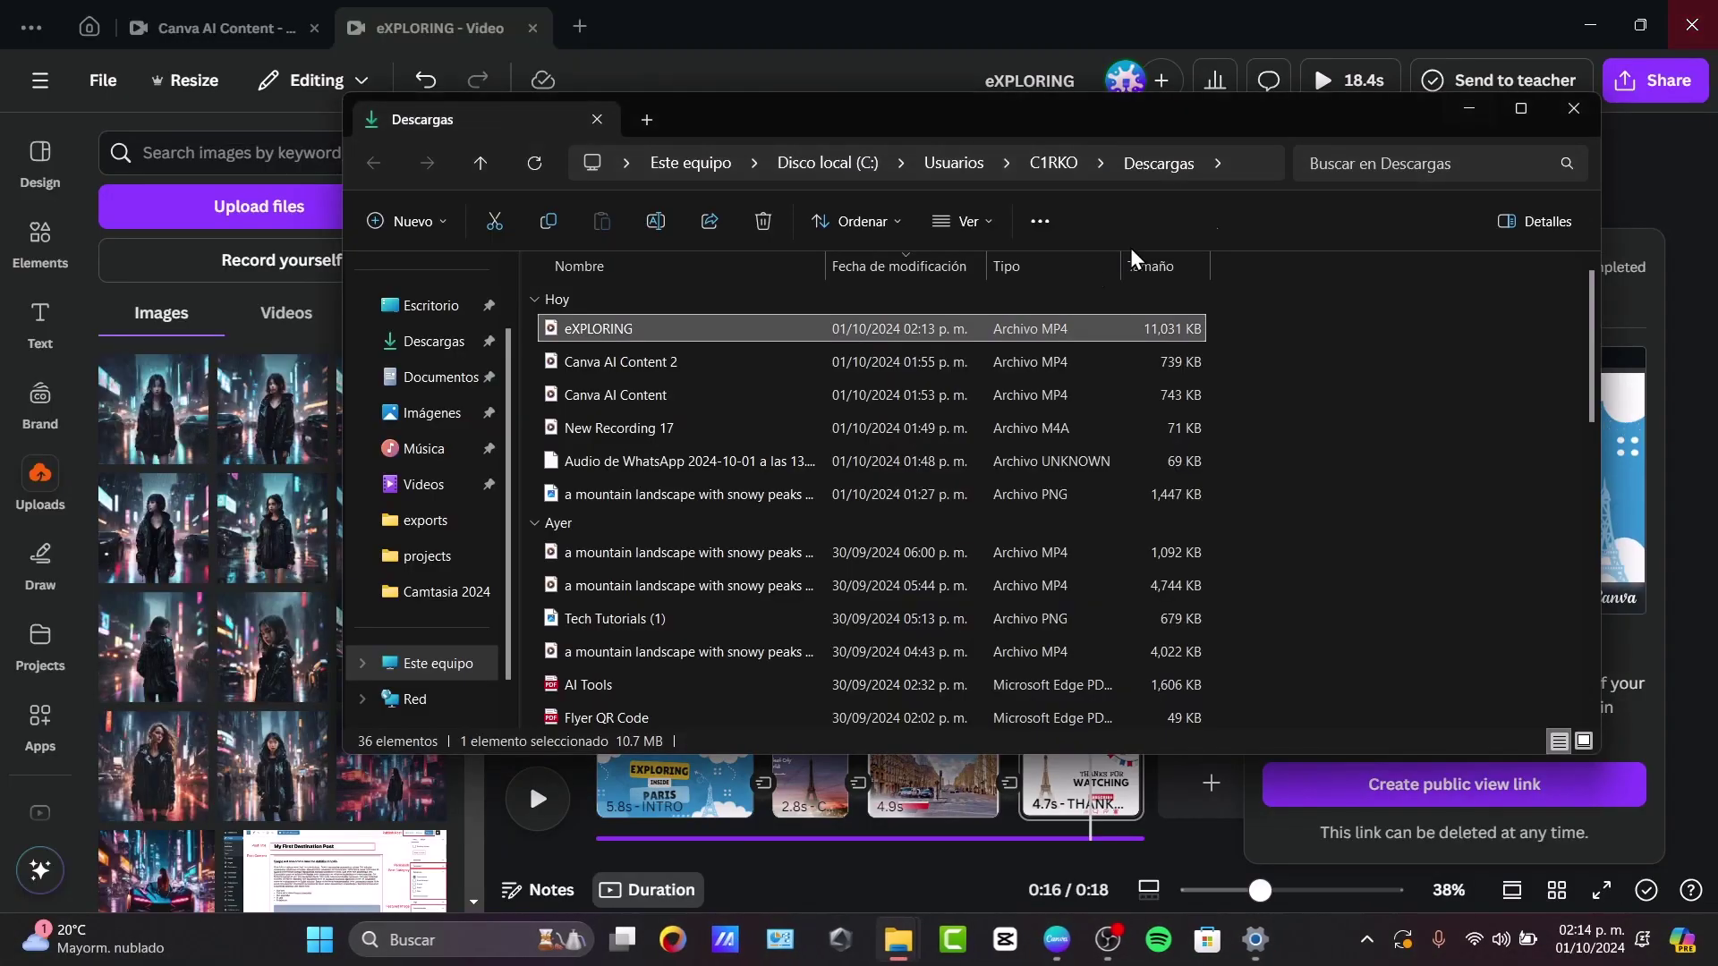
# Close the Downloads window and deselect the subscribe graphic on the outro page.
pyautogui.click(1562, 115)
pyautogui.click(813, 662)
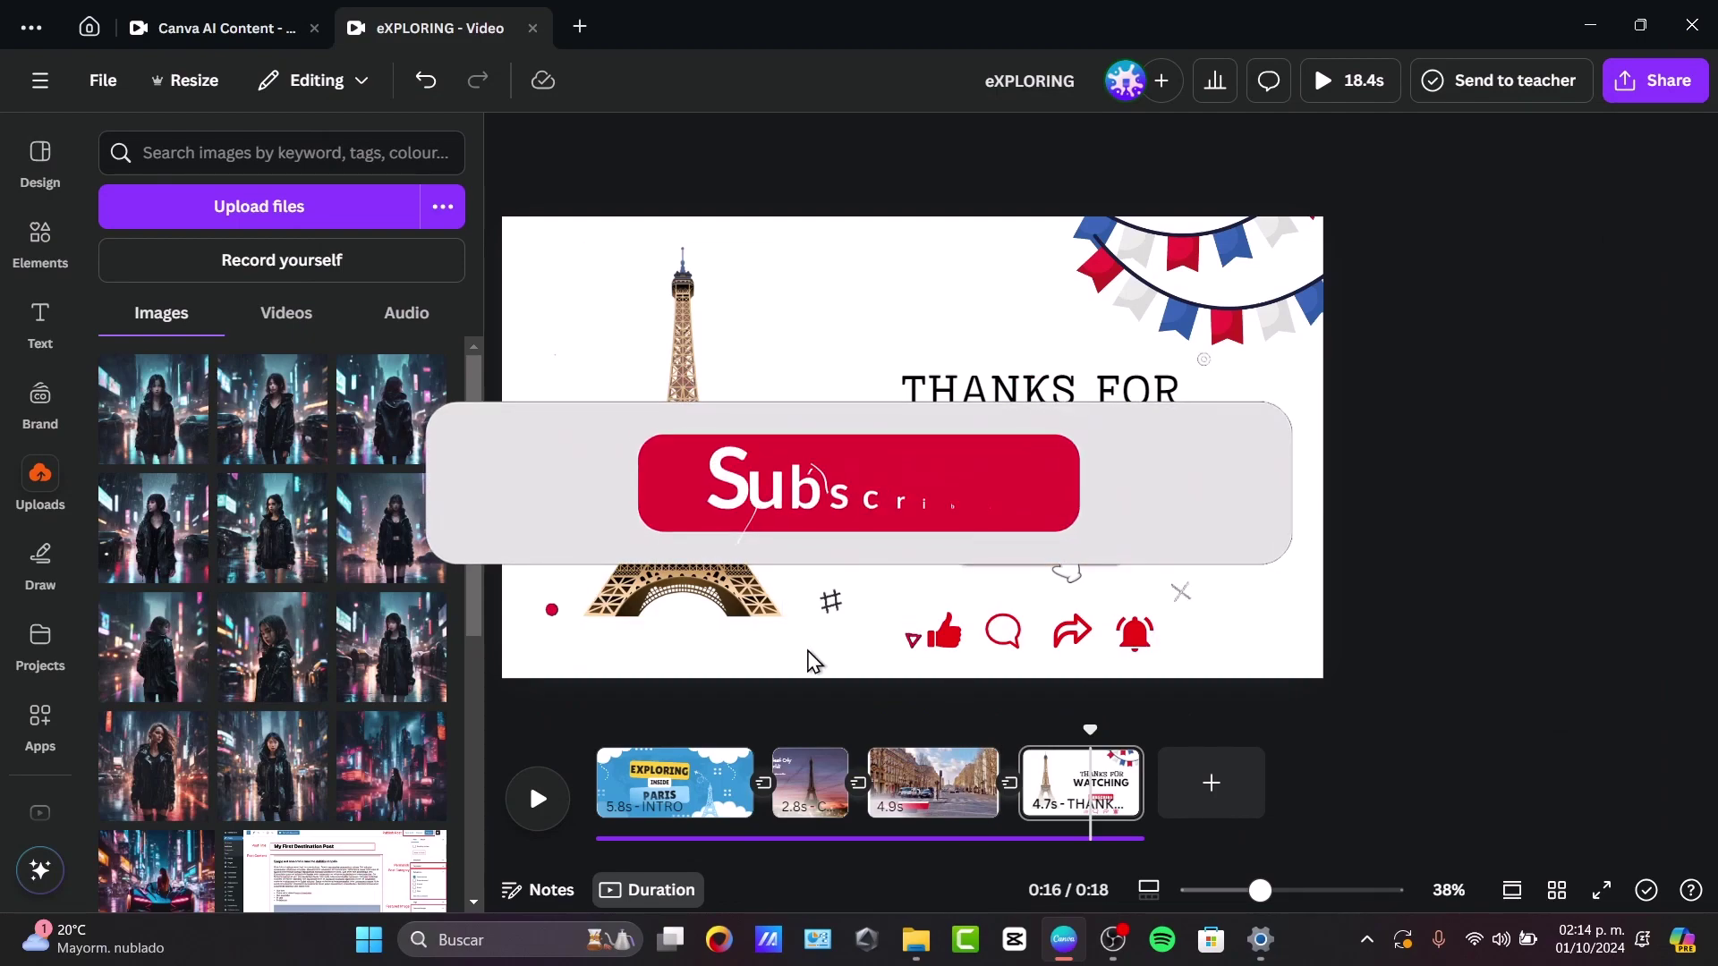